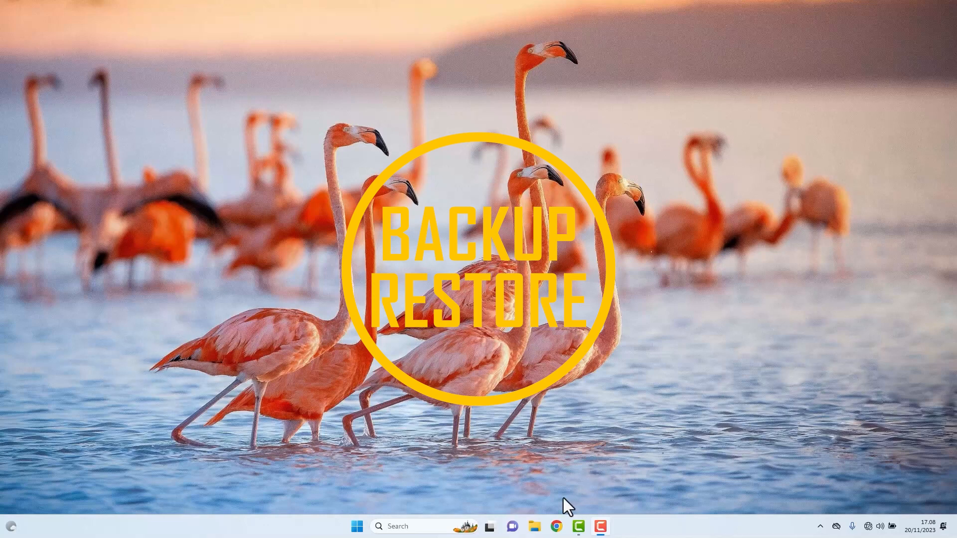
Launch WinBox and connect to the discovered MikroTik RB951Ui-2HnD router with the admin login.
left_click(357, 527)
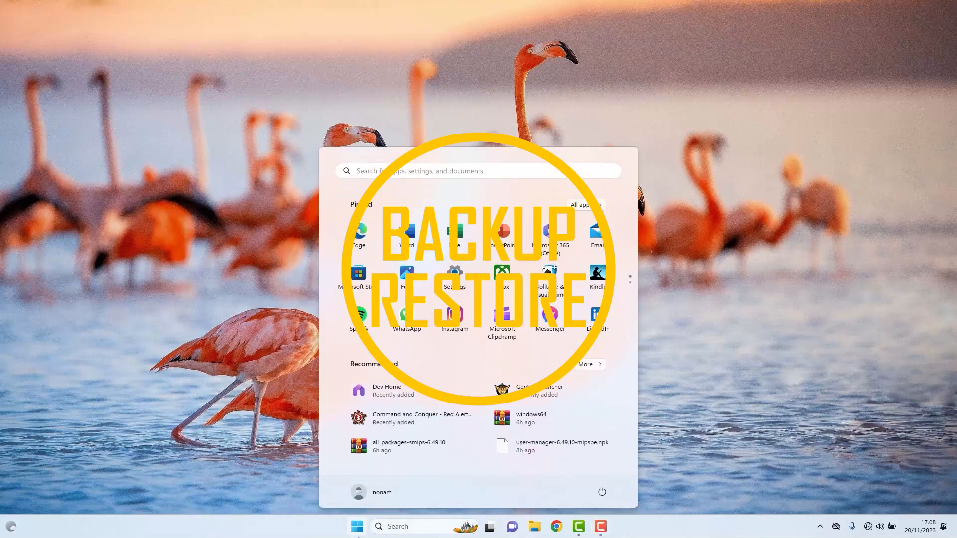
type("winb")
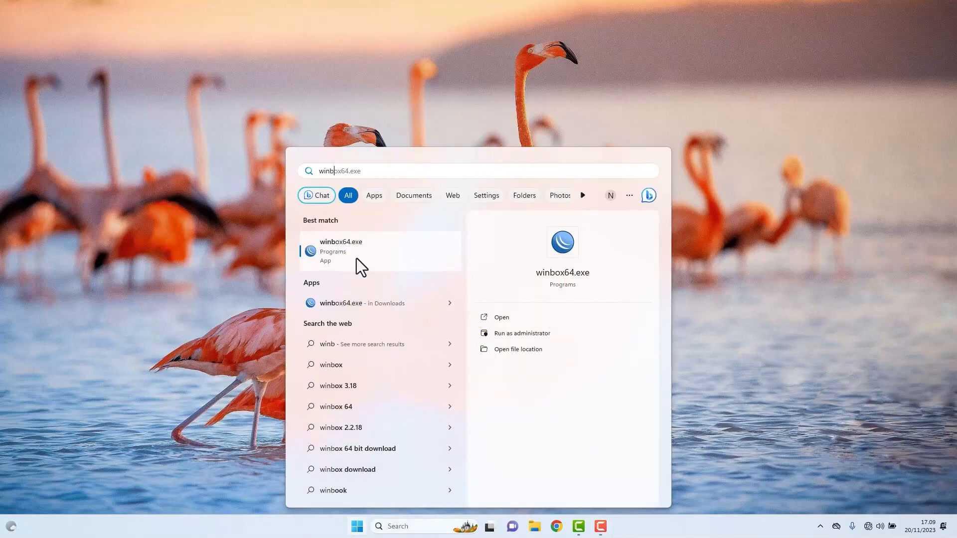
left_click(357, 255)
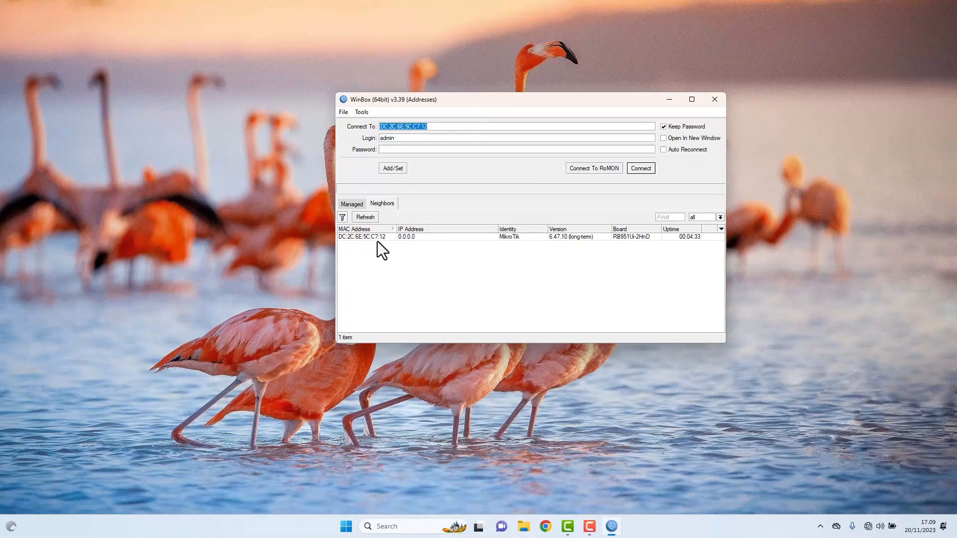
left_click(363, 238)
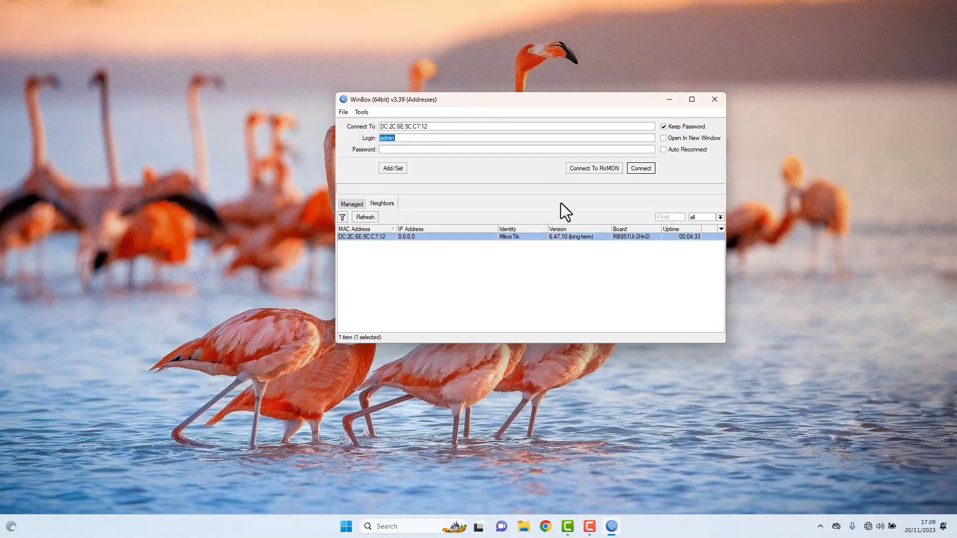
left_click(638, 170)
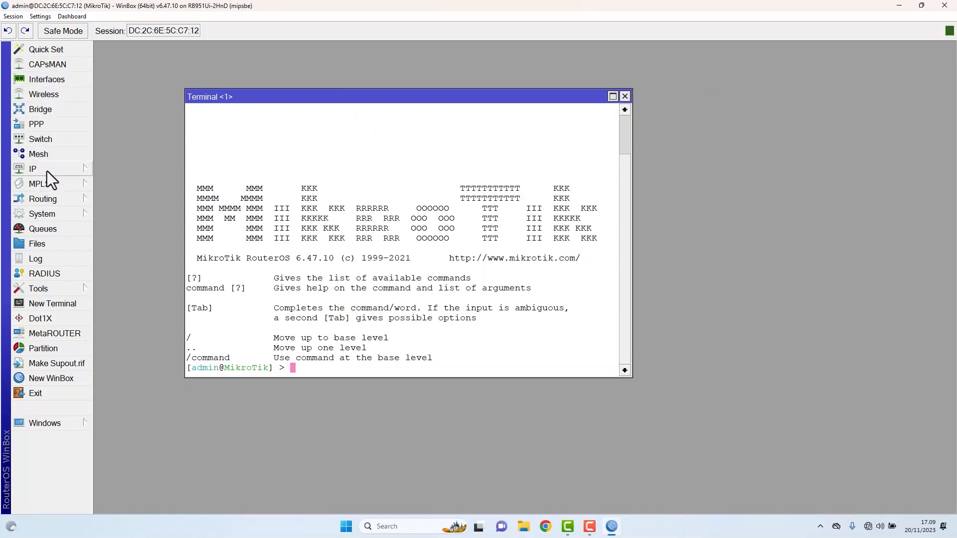
Check the router's IP address list for existing entries and close it.
left_click(46, 172)
left_click(124, 179)
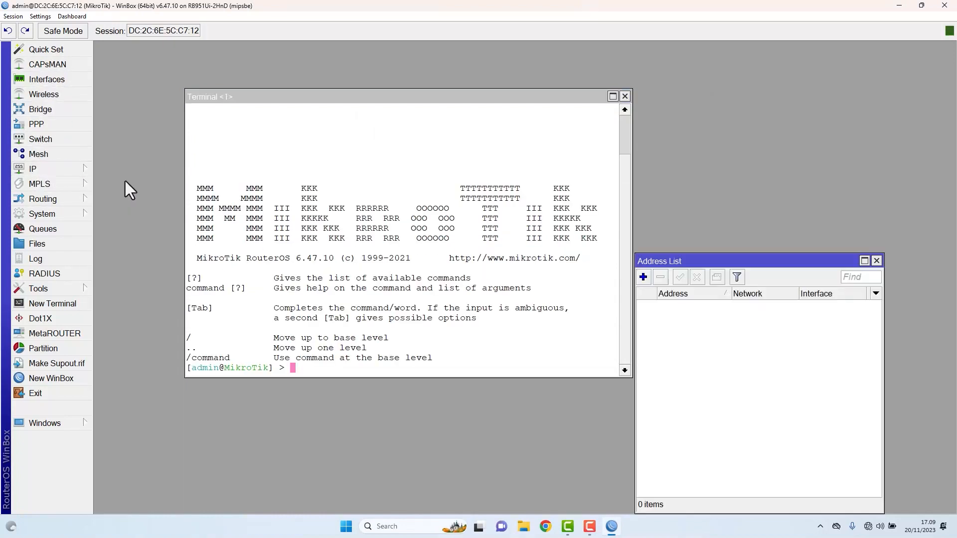
left_click(876, 260)
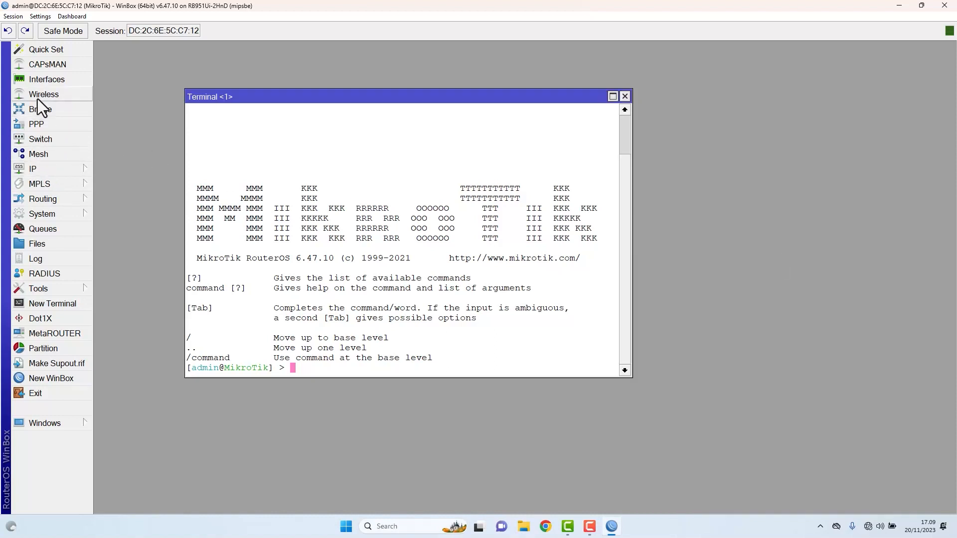
Test the router's internet connection by pinging google.com from the terminal.
left_click_drag(305, 99, 293, 82)
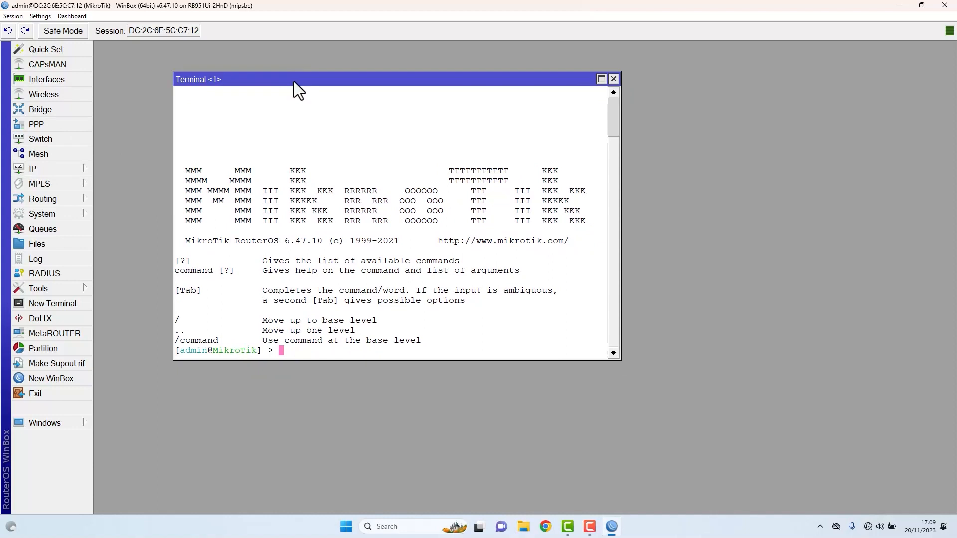
type("ping google.com")
key("Return")
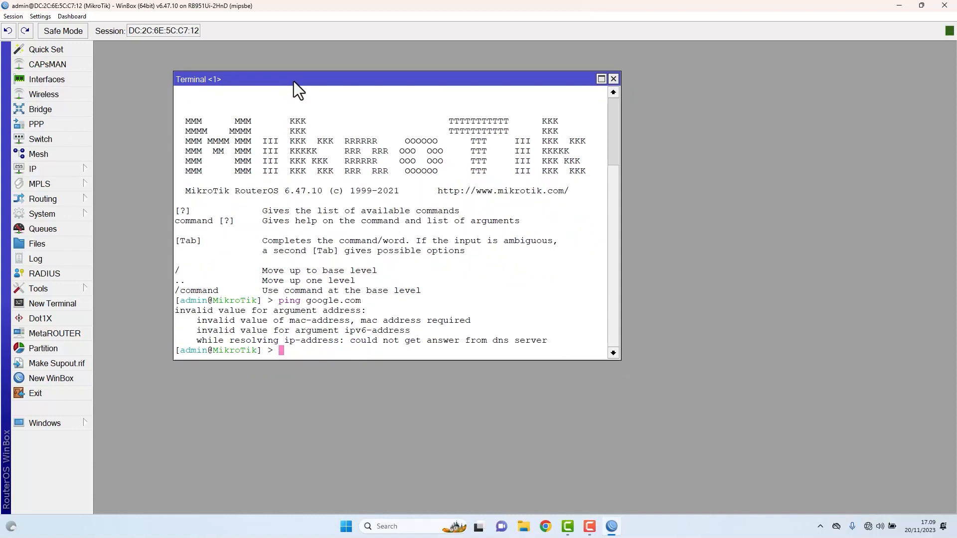
Reposition and enlarge the terminal window so that more command output fits.
left_click_drag(378, 83, 416, 87)
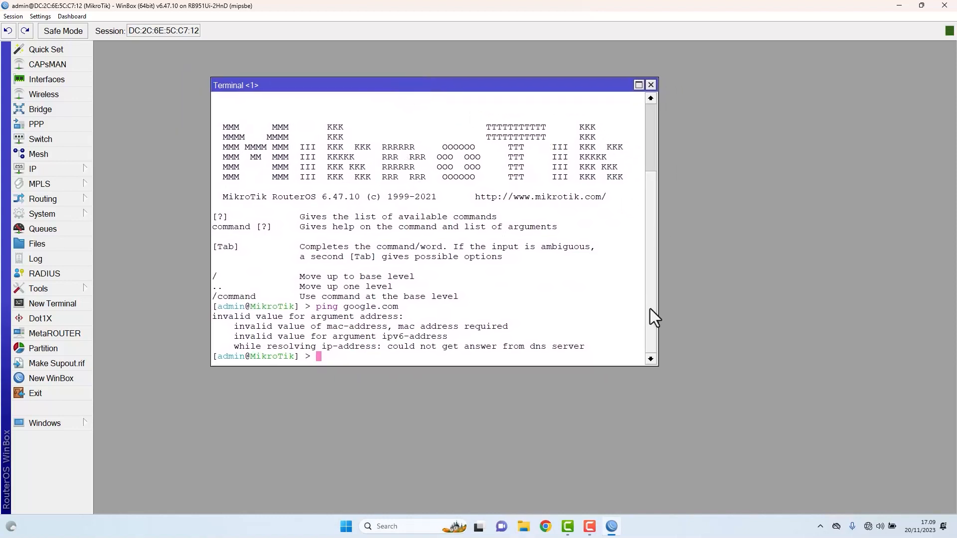
left_click_drag(658, 367, 716, 400)
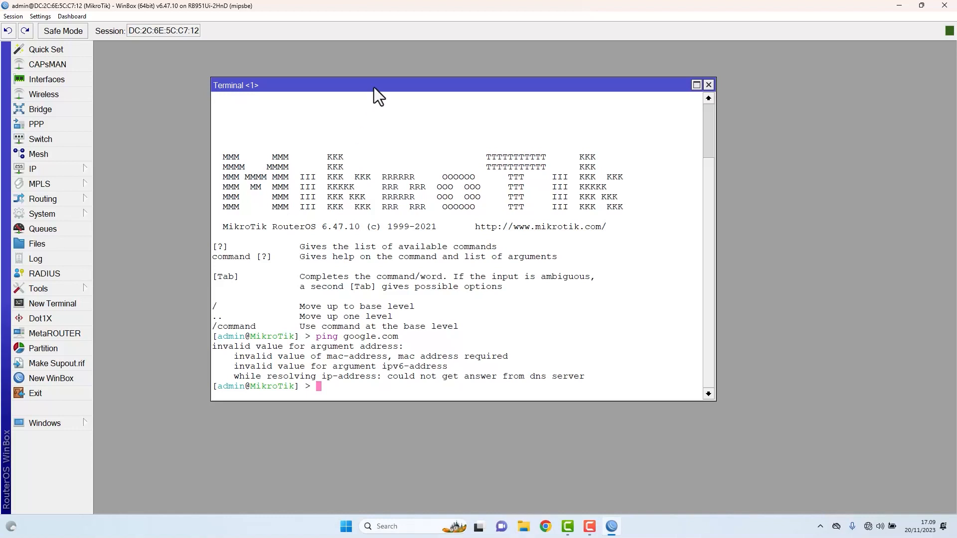
left_click_drag(373, 88, 380, 79)
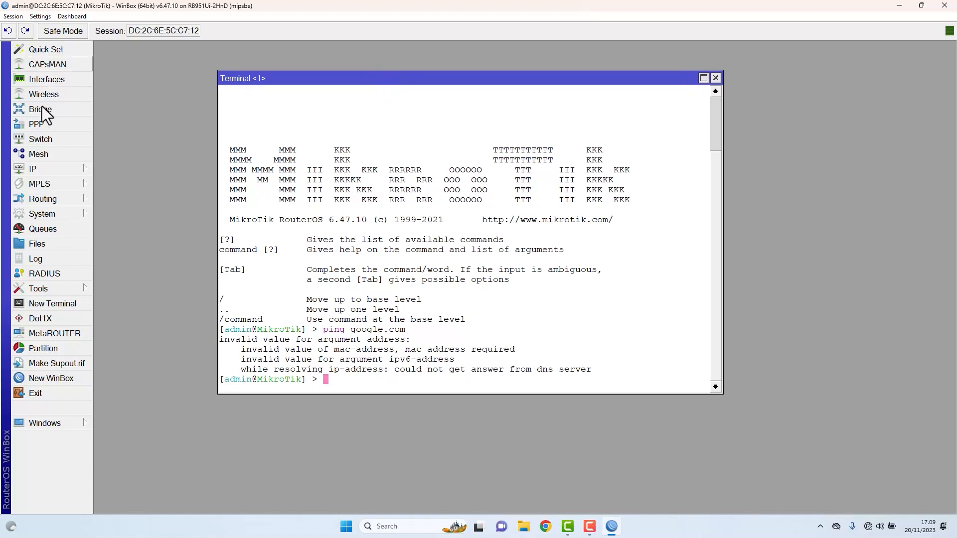
Review the IP address list again in front of the terminal and close it.
left_click(50, 168)
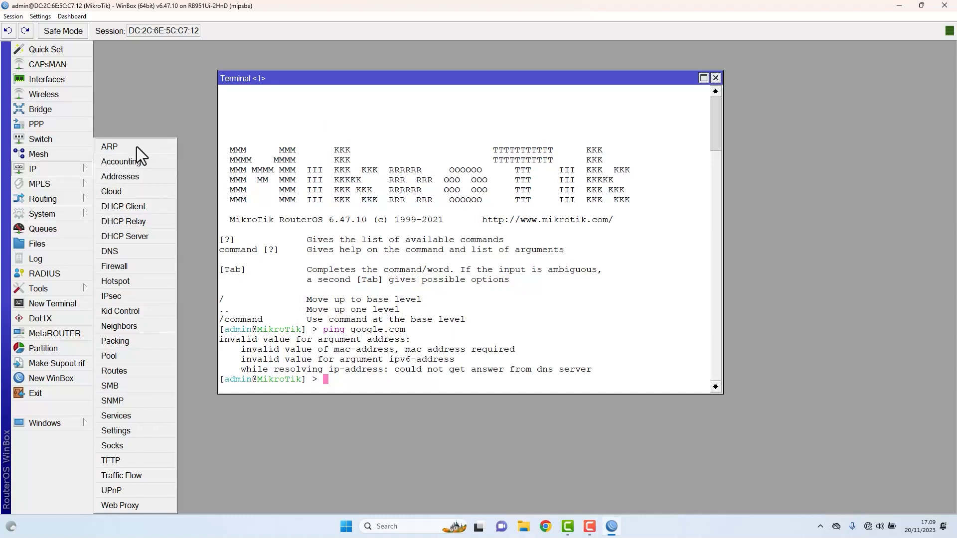
left_click(122, 177)
left_click_drag(727, 259, 536, 151)
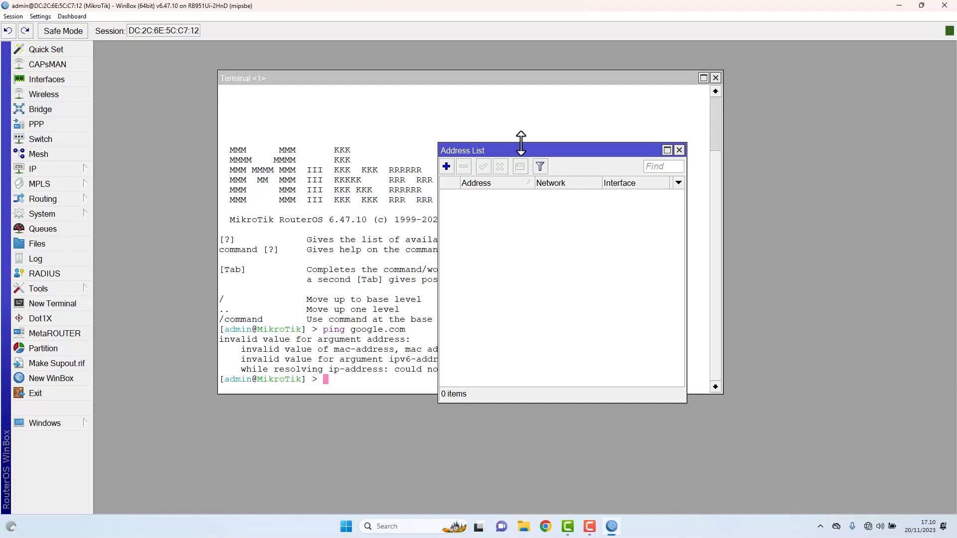
left_click(680, 153)
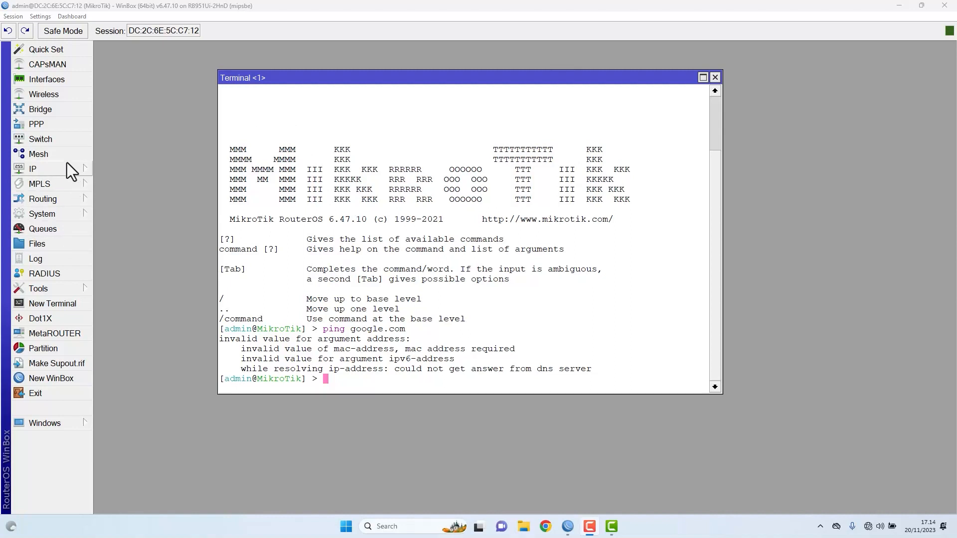
View the router's current system identity and close the Identity window without editing it.
left_click(62, 210)
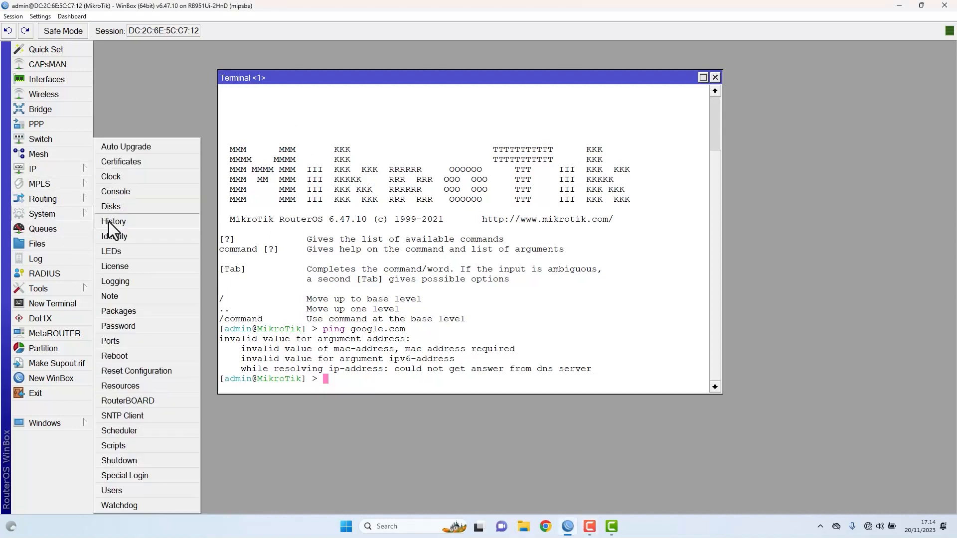
left_click(116, 237)
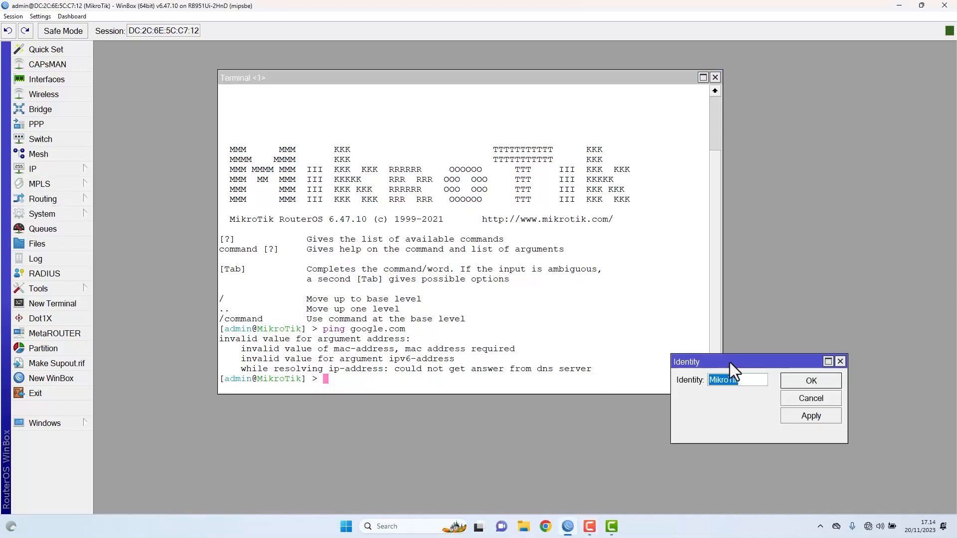
left_click_drag(732, 369, 540, 296)
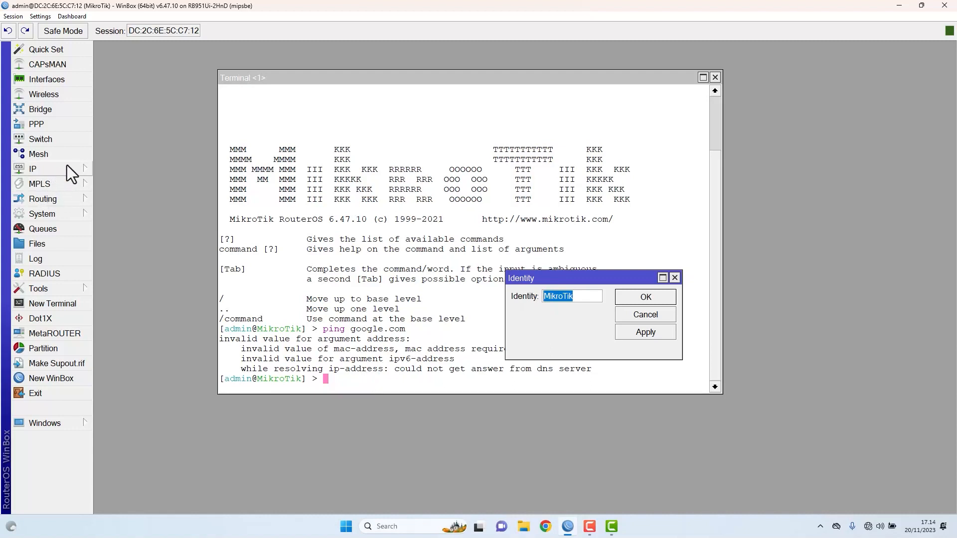
left_click(674, 277)
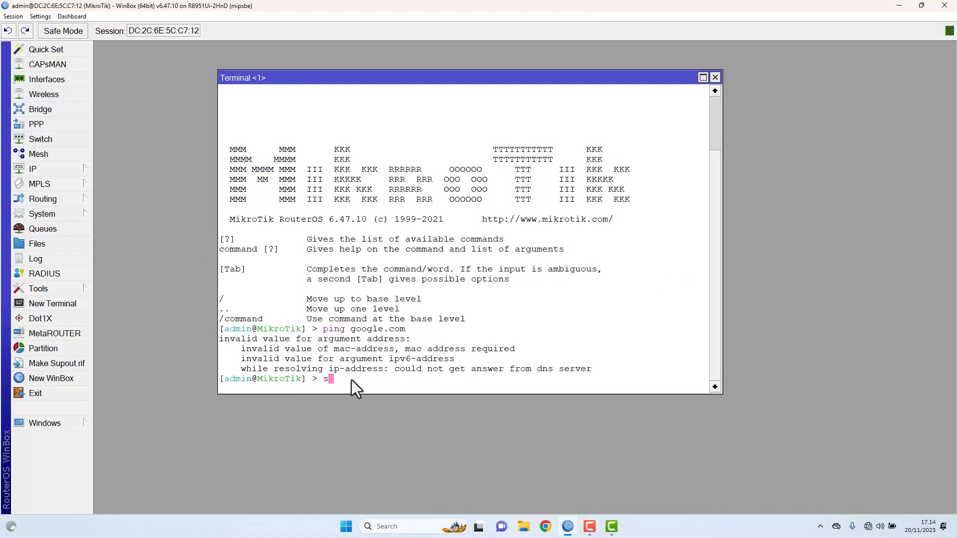
Set the router's system identity name to Router_GW with a terminal command, consulting the Identity window while composing it.
type("identity set name=")
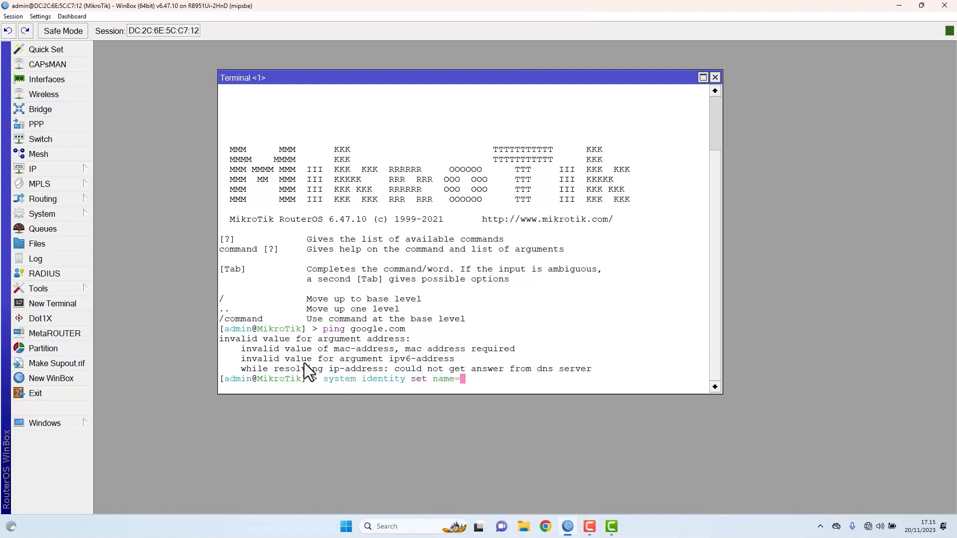
left_click(77, 214)
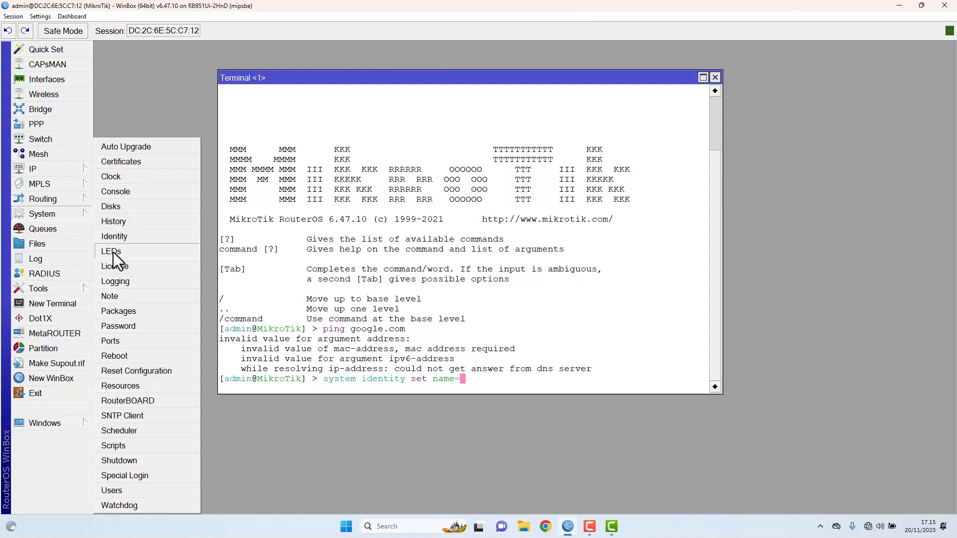
left_click(124, 239)
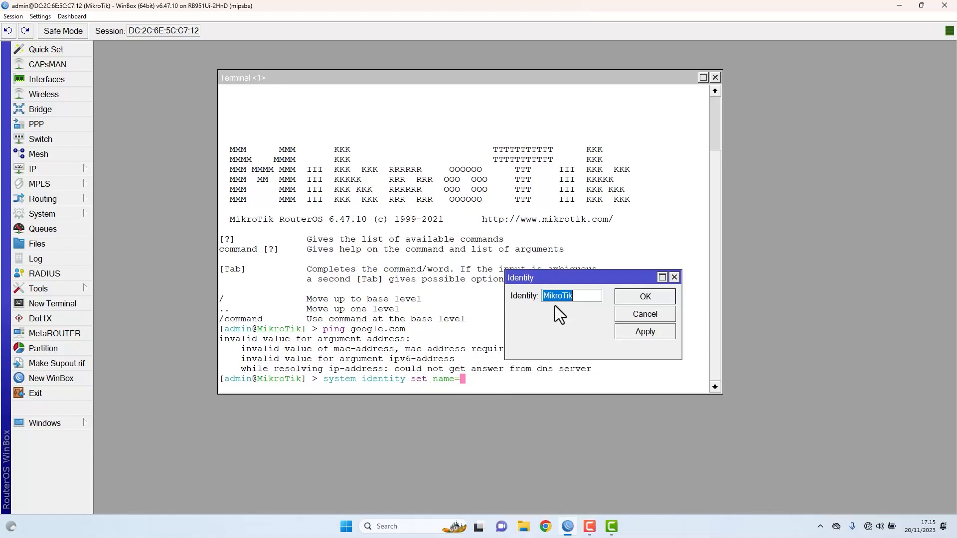
left_click(588, 297)
double_click(544, 297)
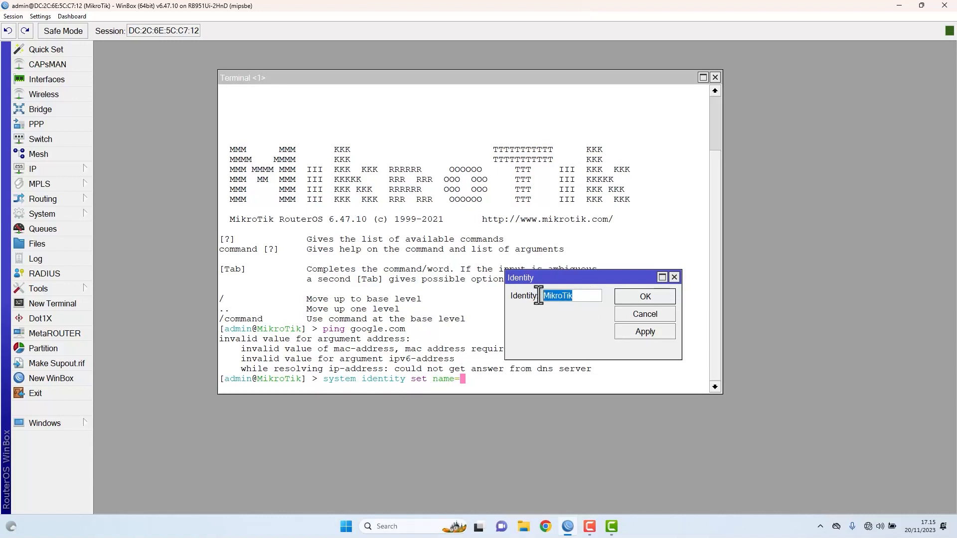
left_click(675, 277)
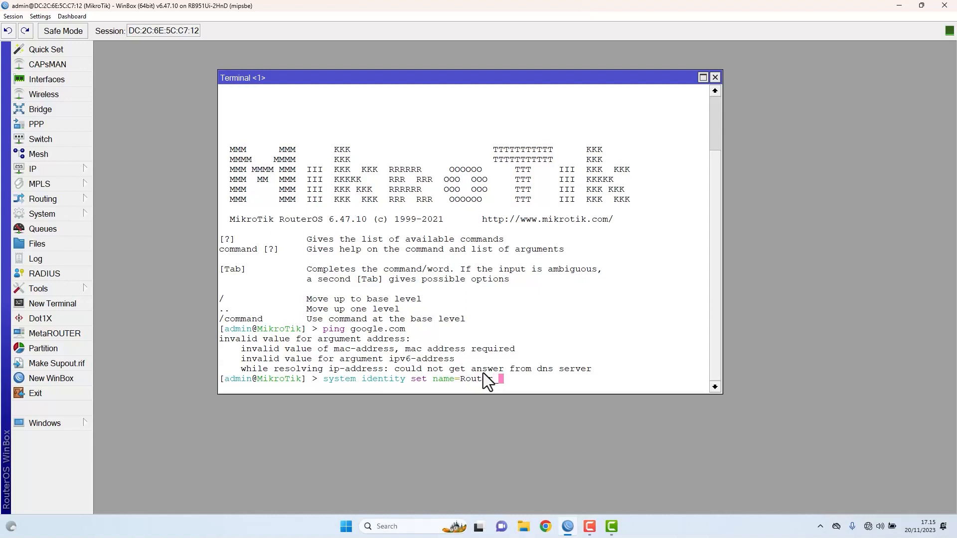
type("GW")
key("Return")
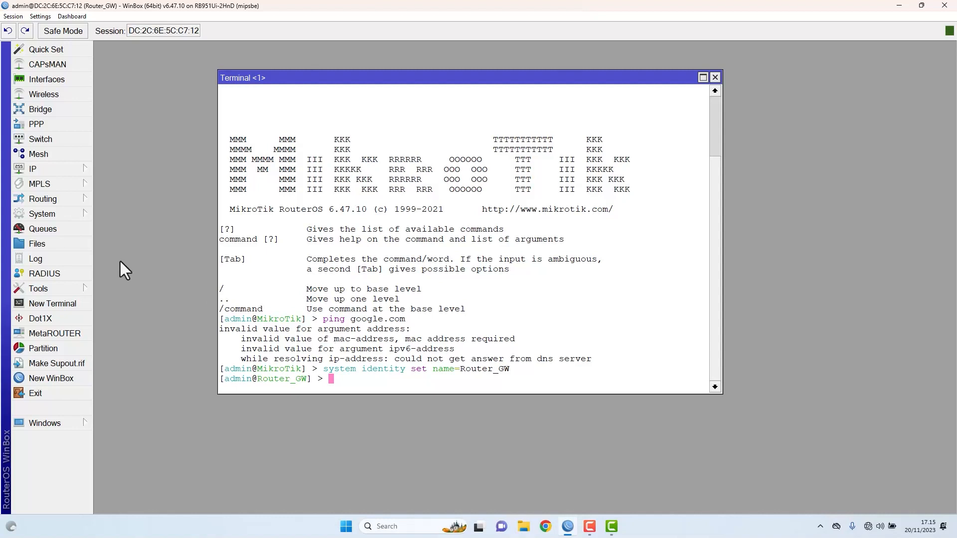
Inspect the new address form in the IP address list and close both without adding an entry.
left_click(66, 172)
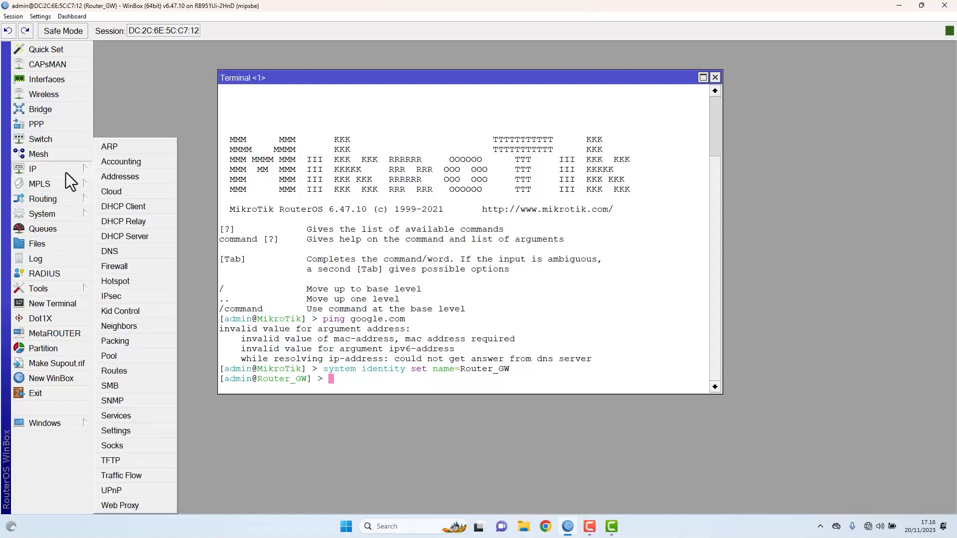
left_click(106, 178)
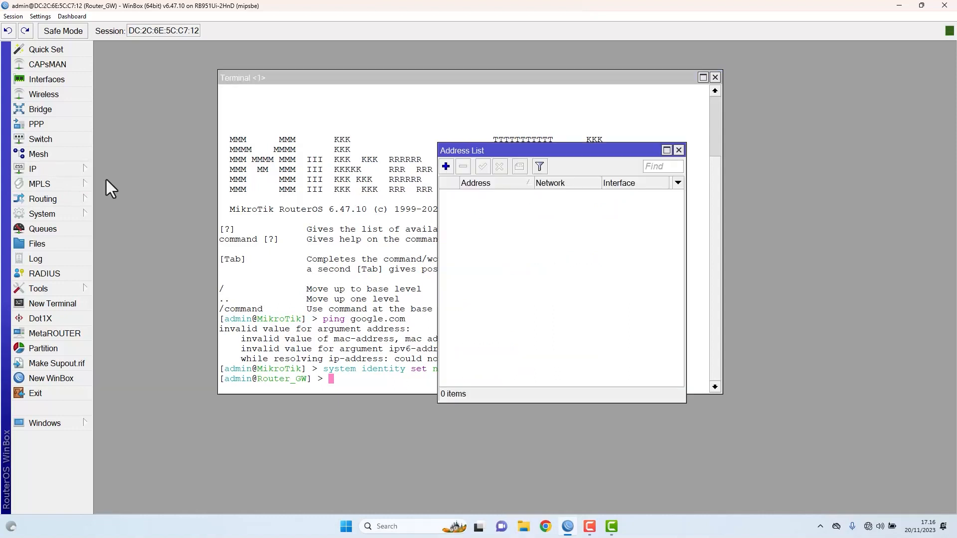
left_click(446, 167)
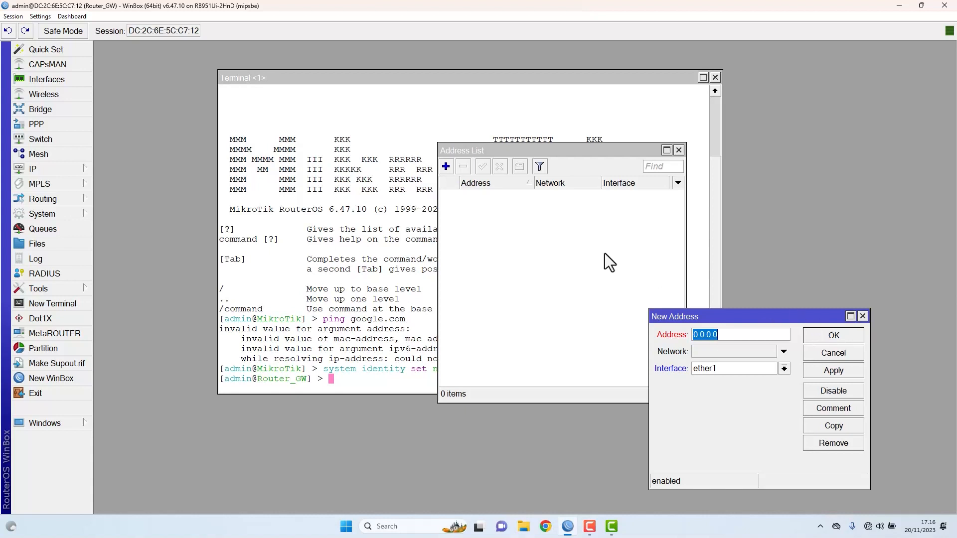
left_click(863, 317)
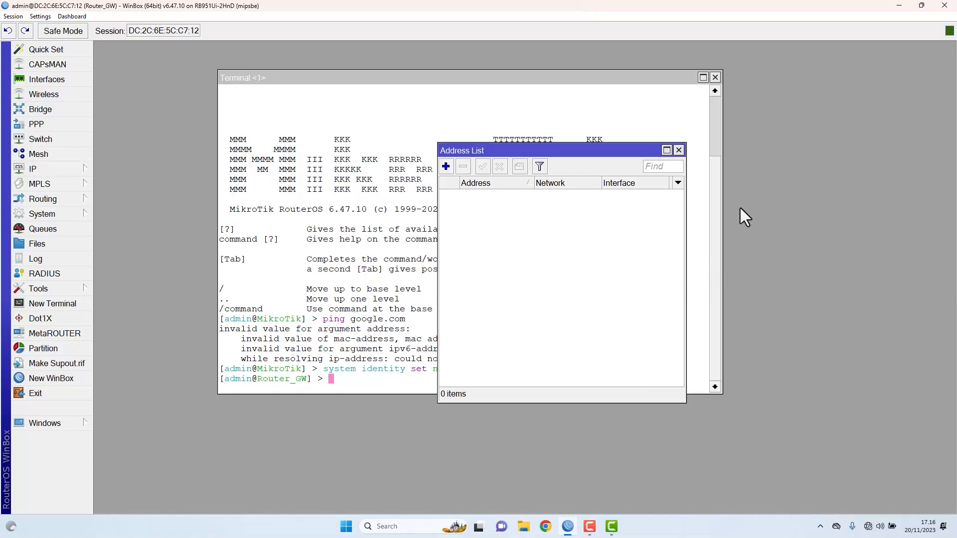
left_click(678, 150)
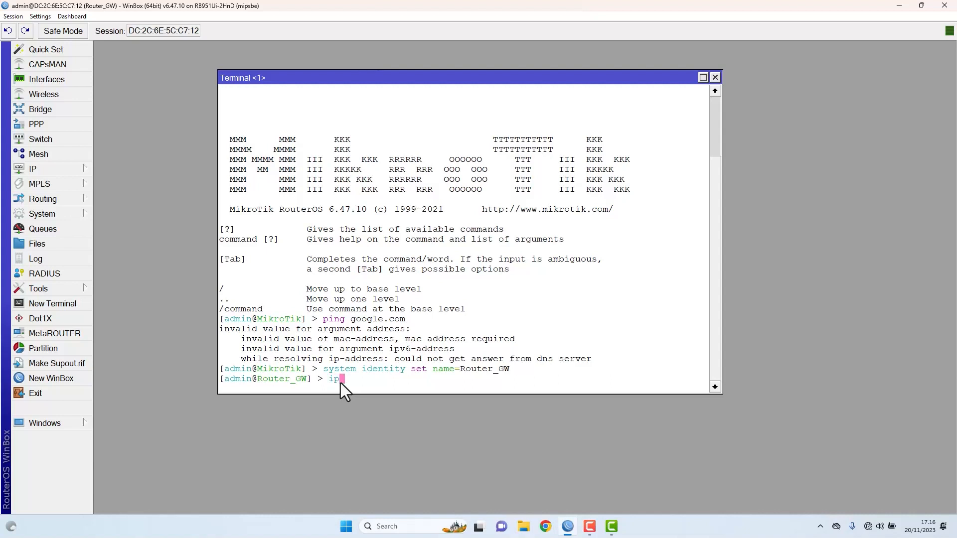
Add the IP address 192.168.1.2/24 to interface ether1 with a terminal command.
type("address add add")
key("Tab")
type("192.168")
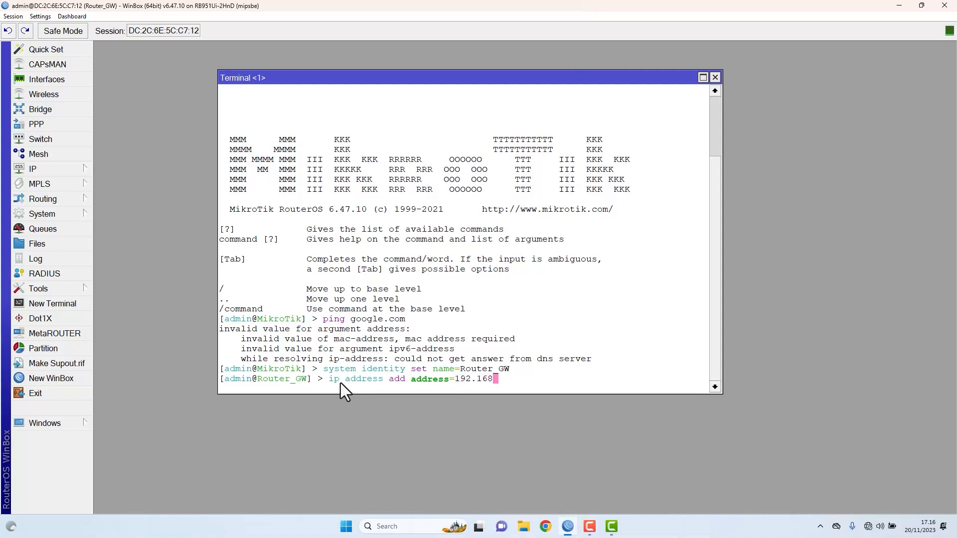
type(".1.2/24")
type("interface=ether1")
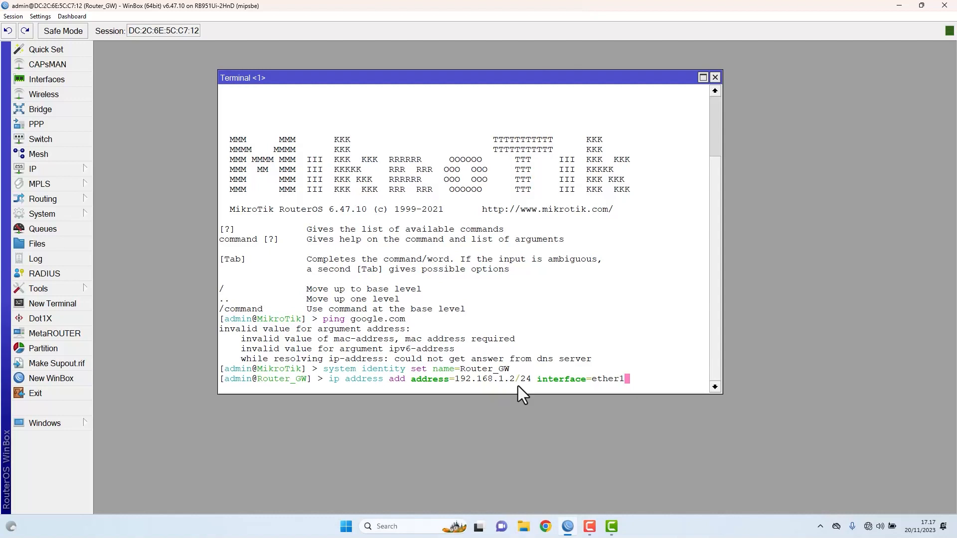
key("Return")
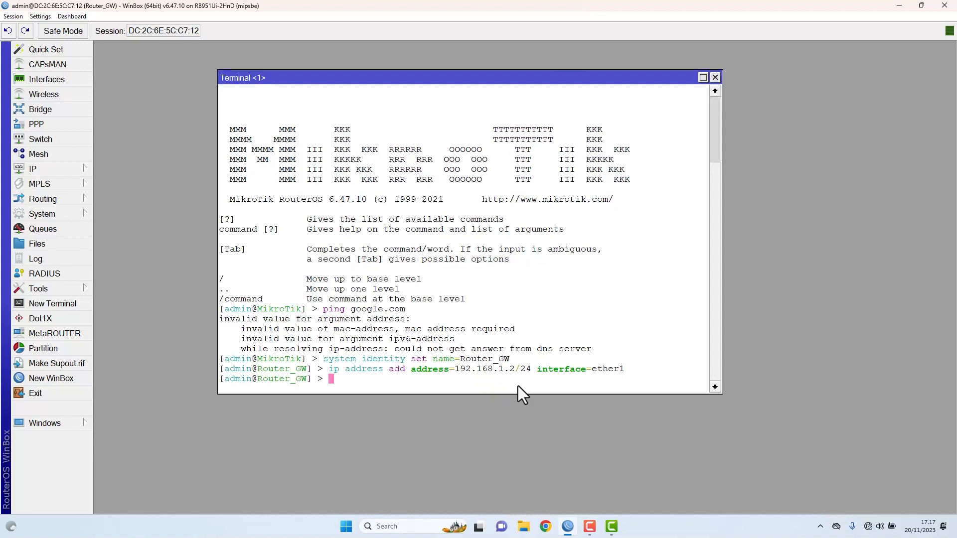
Print the router's IP addresses in the terminal and examine the ether1 entry.
type("ip address print")
key("Return")
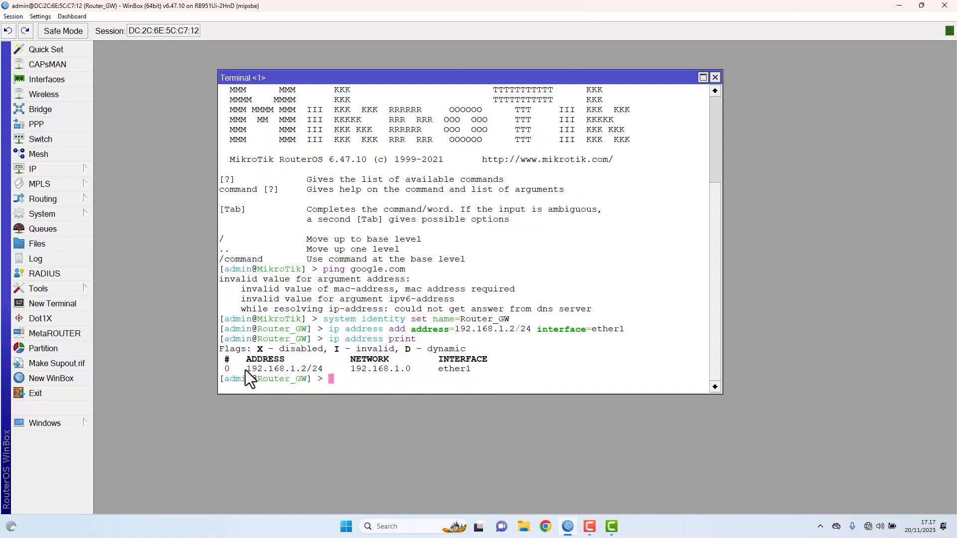
left_click_drag(244, 370, 313, 368)
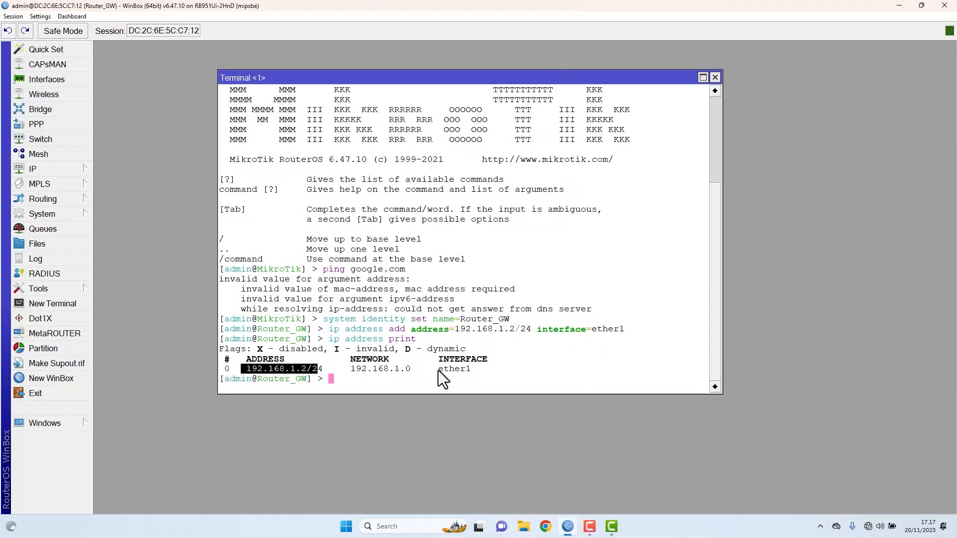
Ping the upstream gateway 192.168.1.1 from the terminal and examine the reply size, TTL and time.
left_click_drag(438, 370, 467, 370)
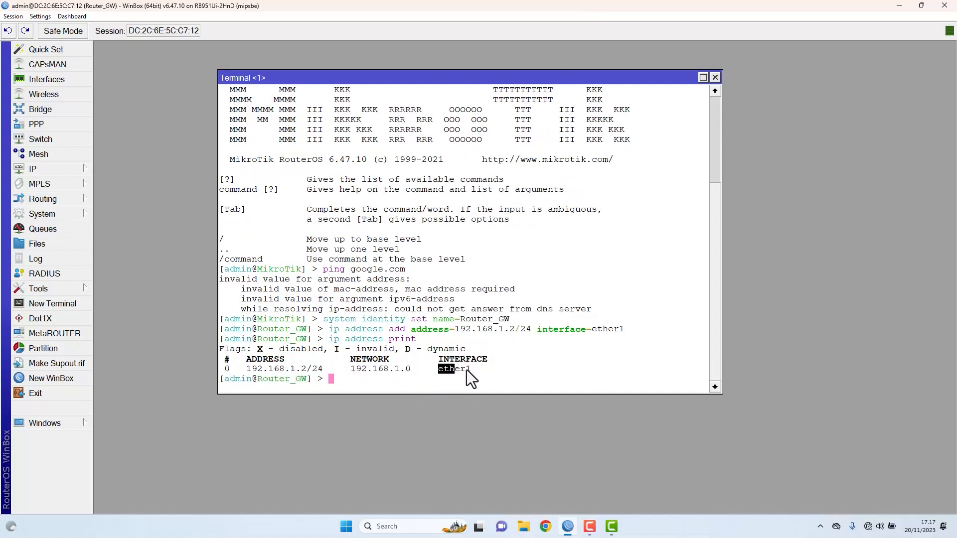
left_click(379, 384)
type("ping 192.168.1.1")
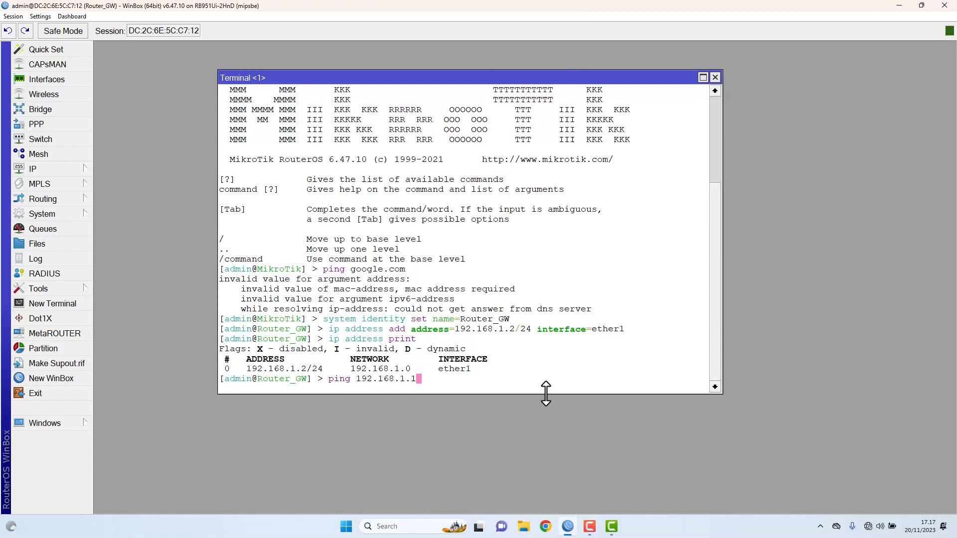
key("Return")
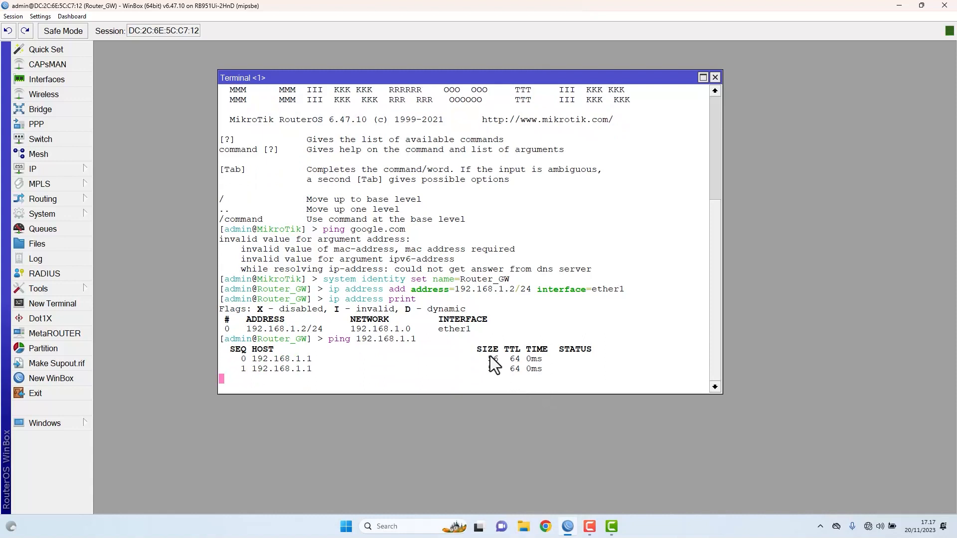
left_click_drag(490, 356, 558, 365)
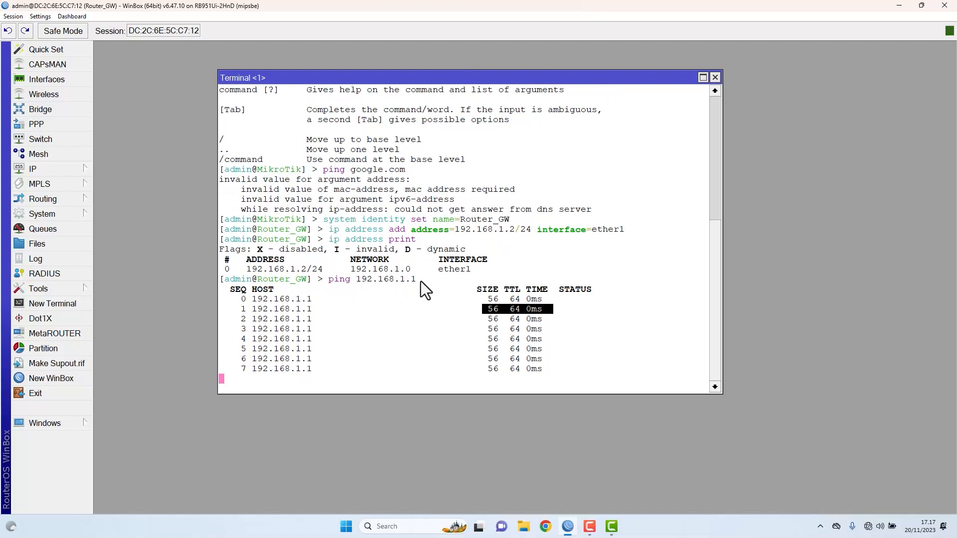
left_click(421, 281)
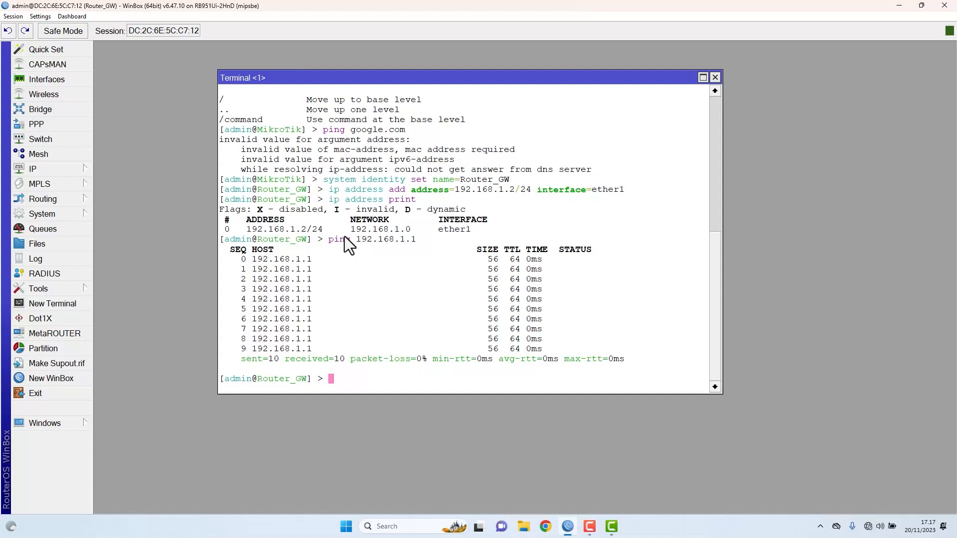
Ping 8.8.8.8 from the terminal, stop the ping after a few attempts and examine the status column.
type("ping 8.8.8.8")
key("Return")
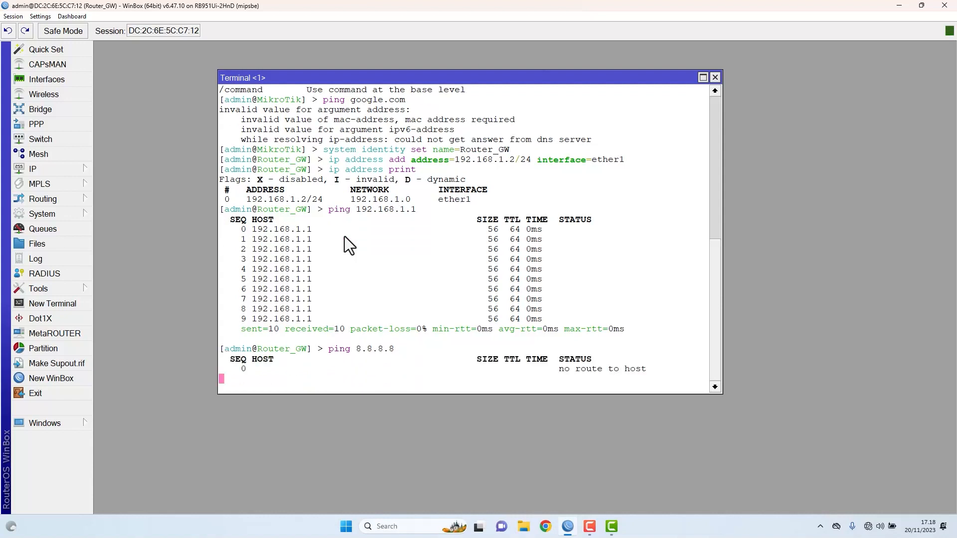
key("ctrl+c")
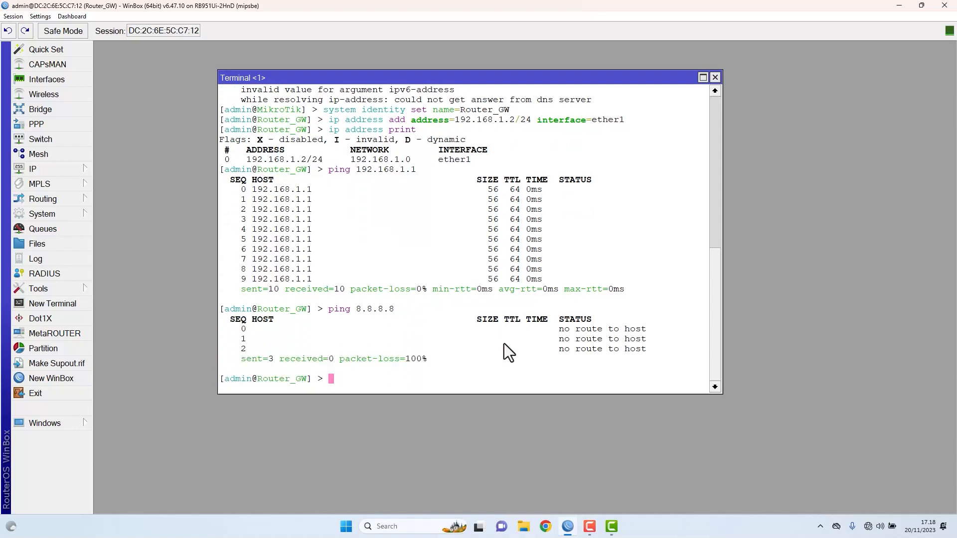
left_click_drag(559, 331, 634, 334)
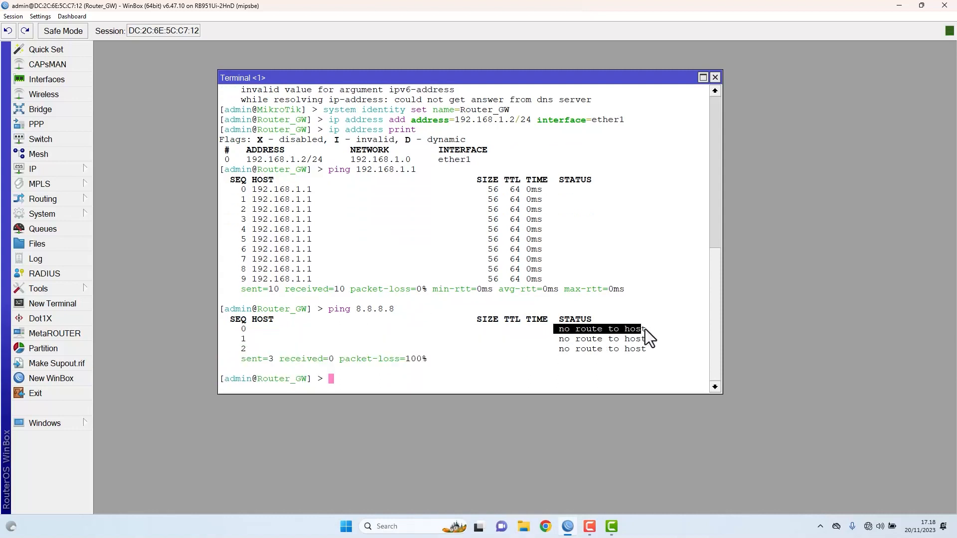
left_click(340, 377)
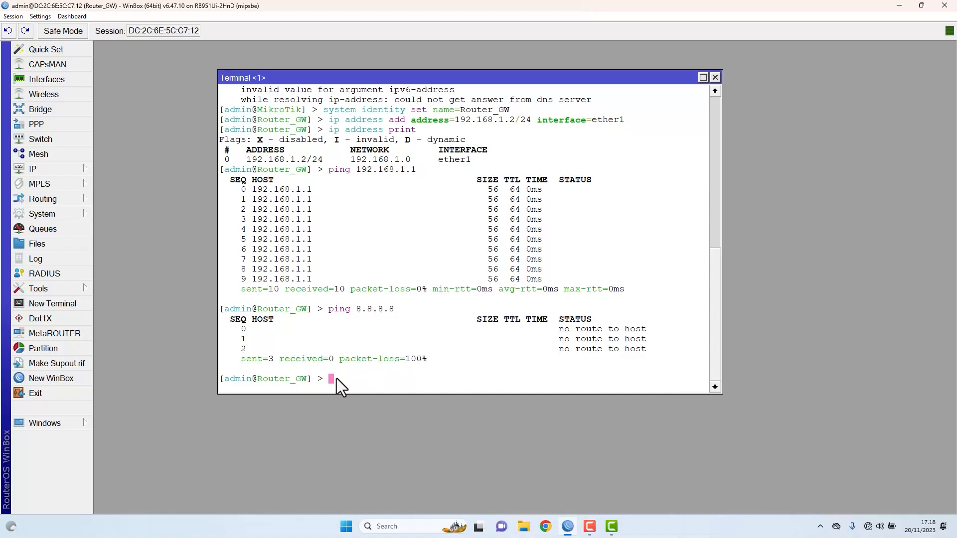
Begin an ip route command in the terminal and list its available subcommands.
left_click(71, 172)
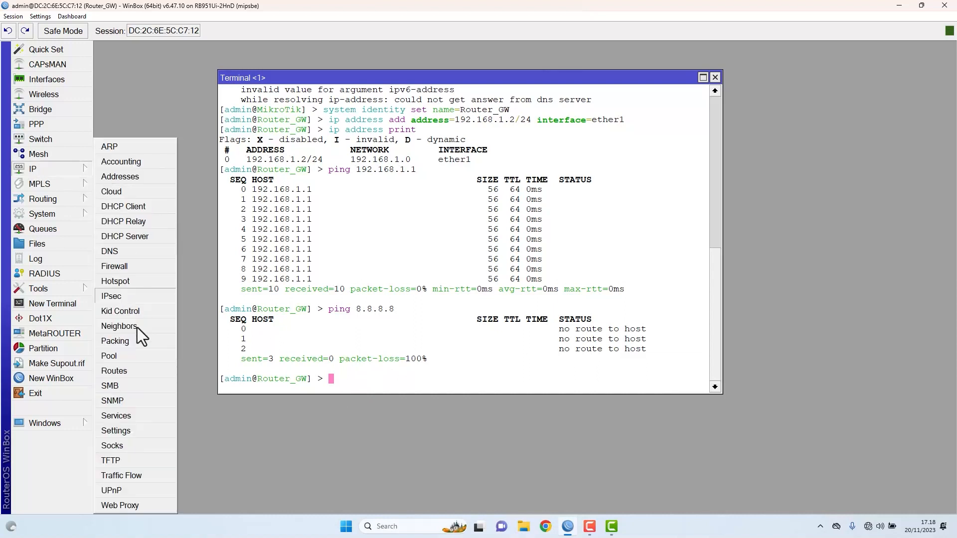
left_click(360, 382)
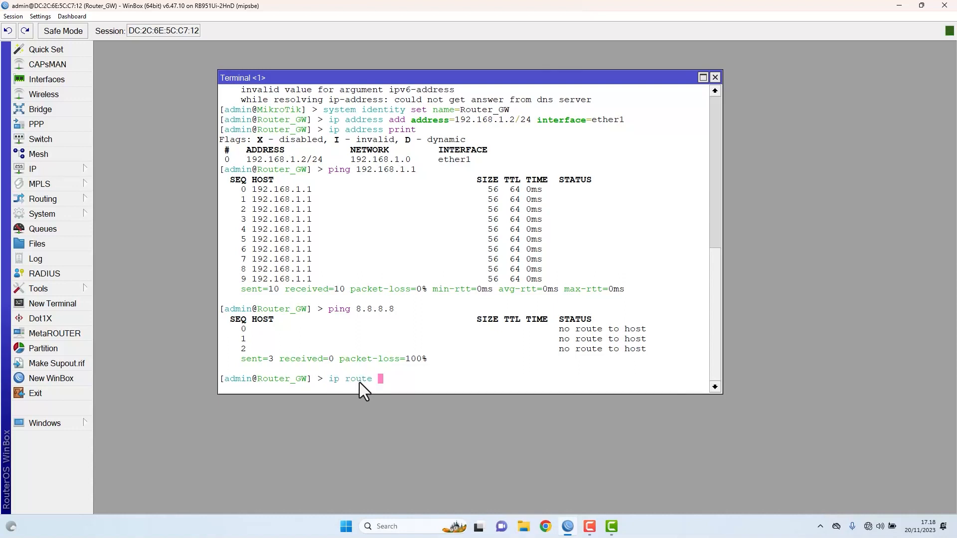
type("disable")
key("BackSpace")
key("BackSpace")
key("BackSpace")
key("BackSpace")
type("able")
key("BackSpace")
key("BackSpace")
key("BackSpace")
key("BackSpace")
key("BackSpace")
key("BackSpace")
key("BackSpace")
key("Tab")
key("Tab")
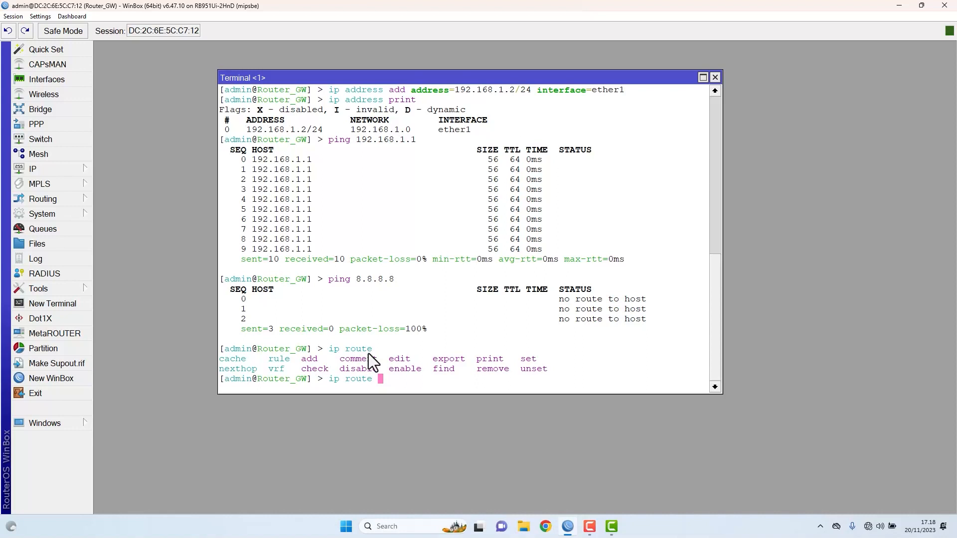
Complete the route command to add destination address 0.0.0.0/0 with gateway 192.168.1.1, without running it.
type("add dst")
key("Tab")
type("0.0.0.")
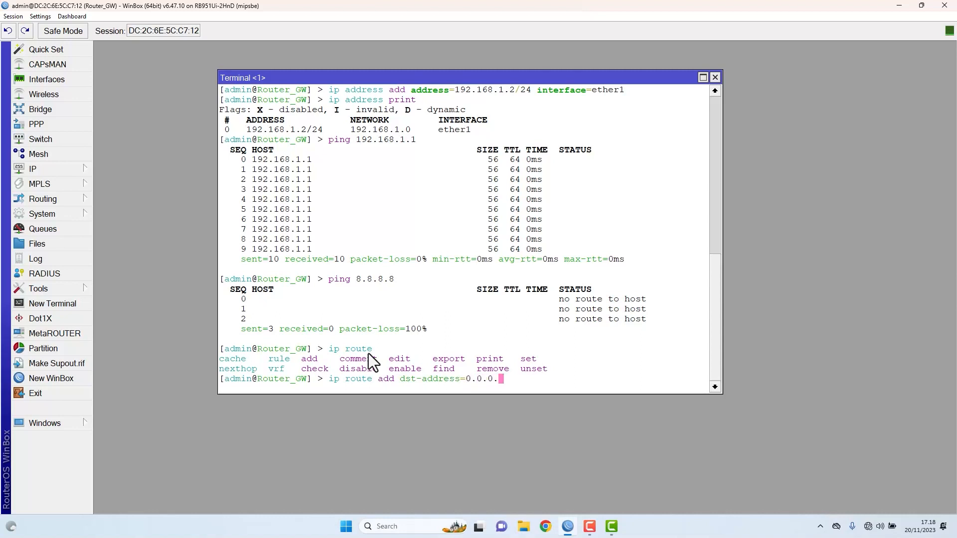
type("0/0 ga")
key("Tab")
type("192.168.1.1")
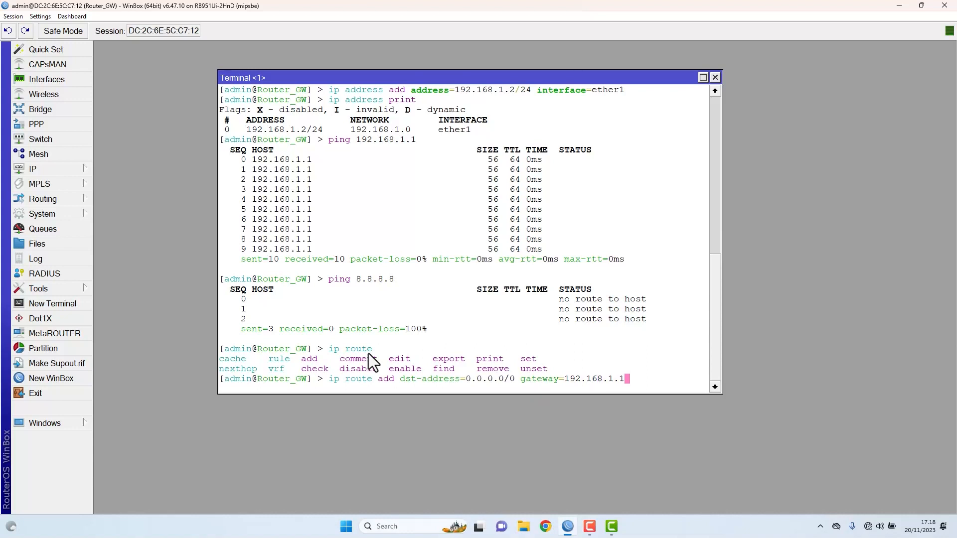
Compare the composed command with the destination and gateway fields of a new route form, and close the form and route list without adding an entry.
left_click(68, 174)
left_click(131, 373)
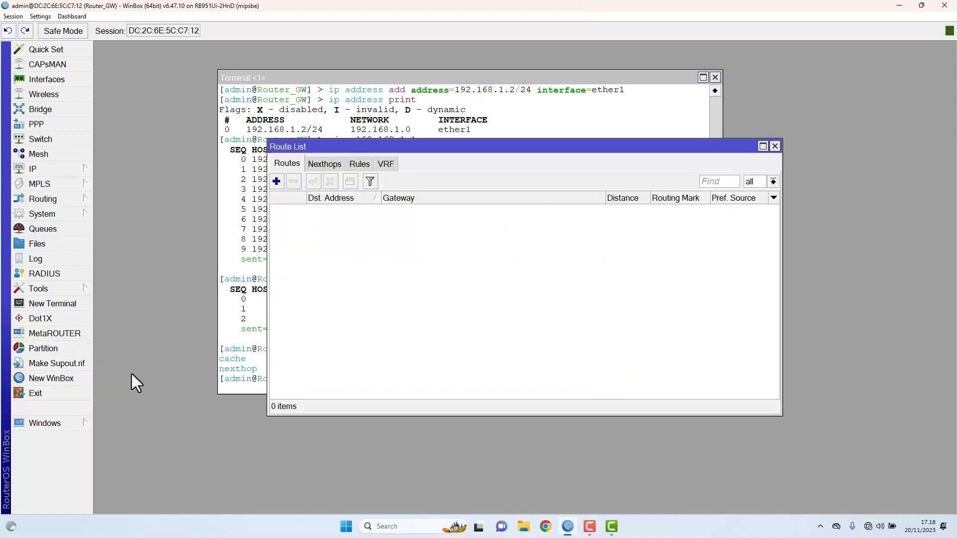
left_click_drag(472, 161, 717, 148)
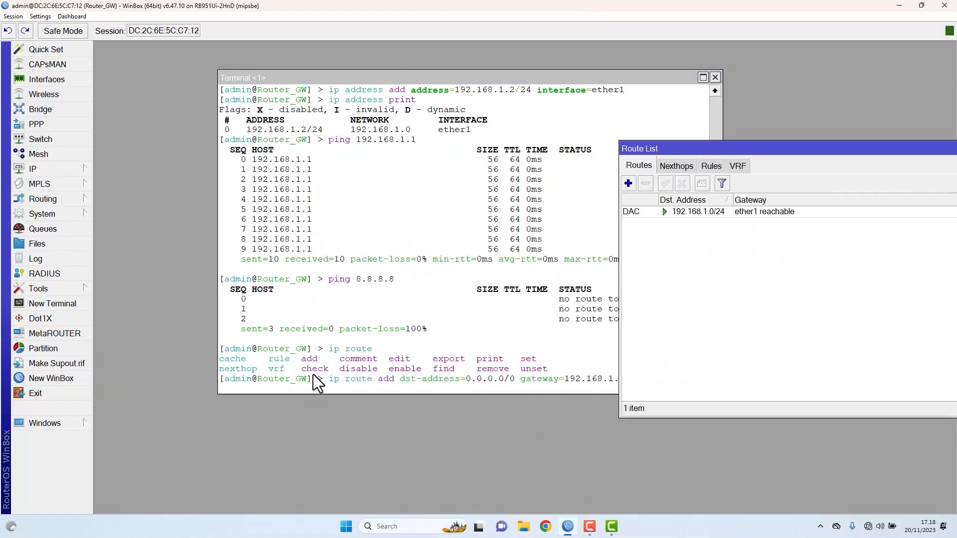
left_click(629, 184)
left_click_drag(544, 164, 719, 169)
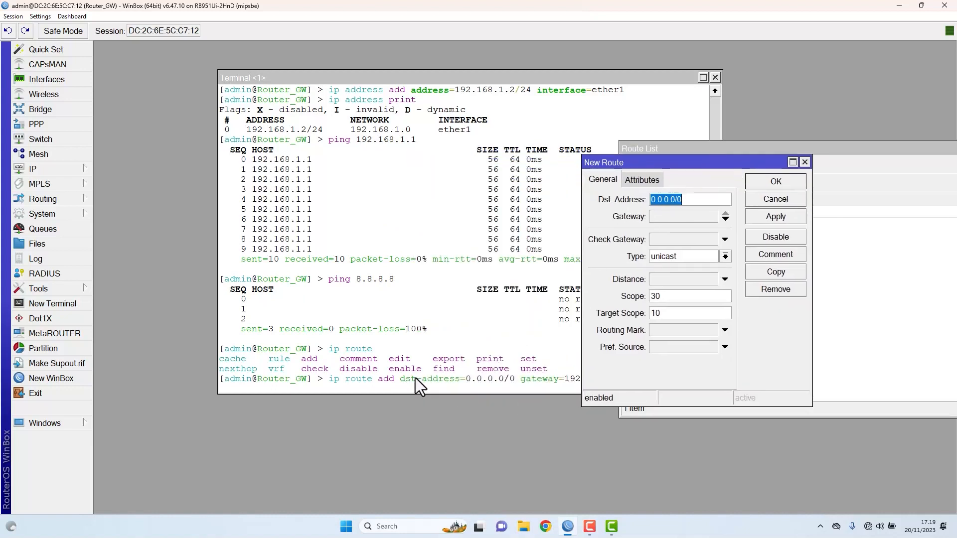
left_click(660, 220)
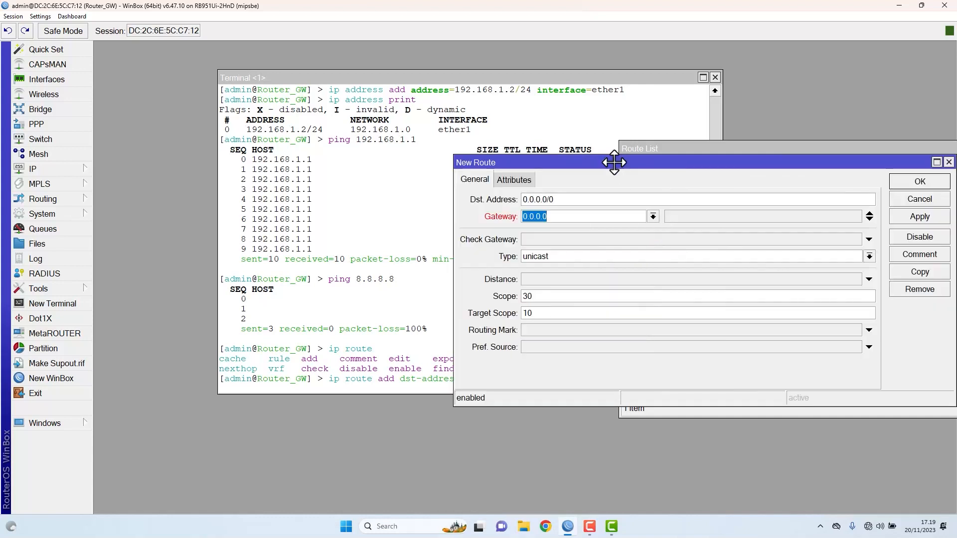
left_click_drag(613, 163, 757, 164)
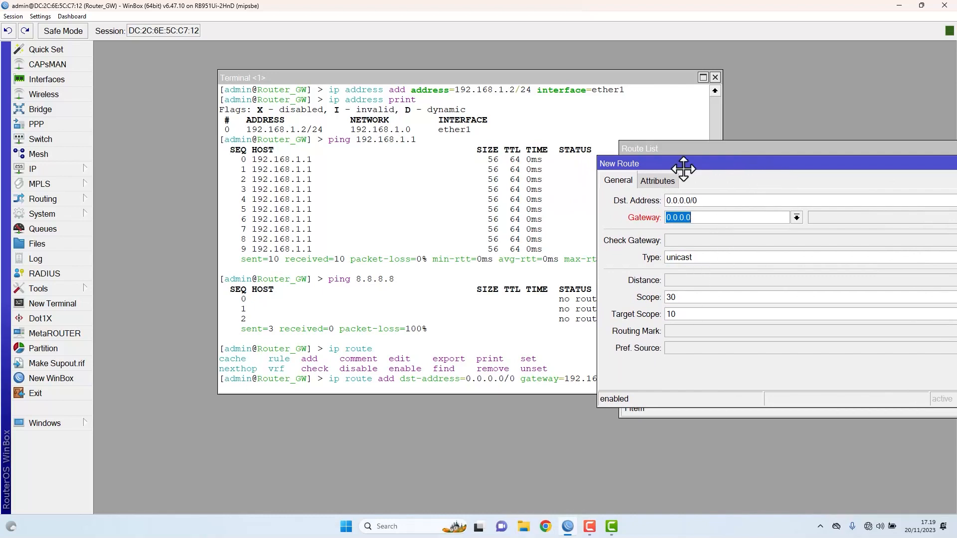
left_click_drag(683, 169, 331, 188)
left_click(711, 222)
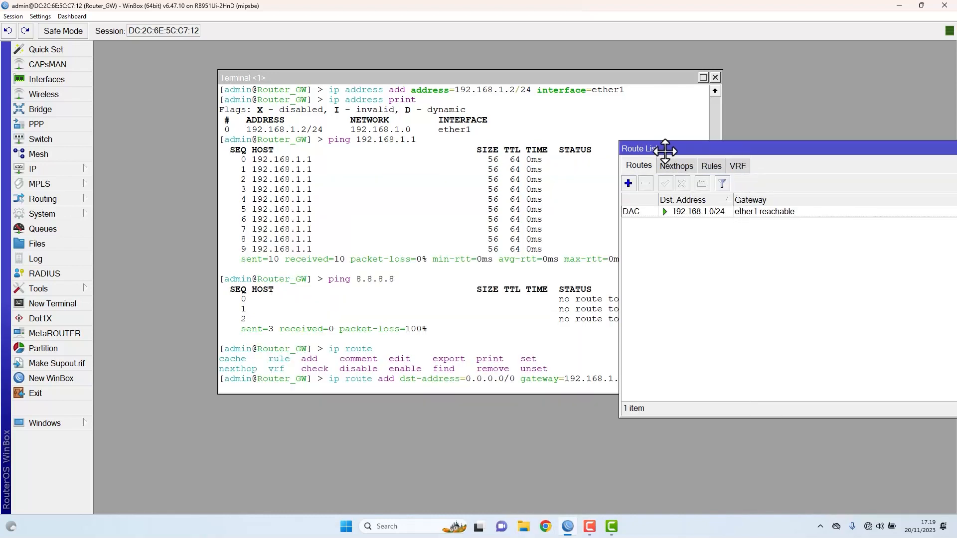
left_click_drag(655, 148, 283, 150)
left_click(754, 151)
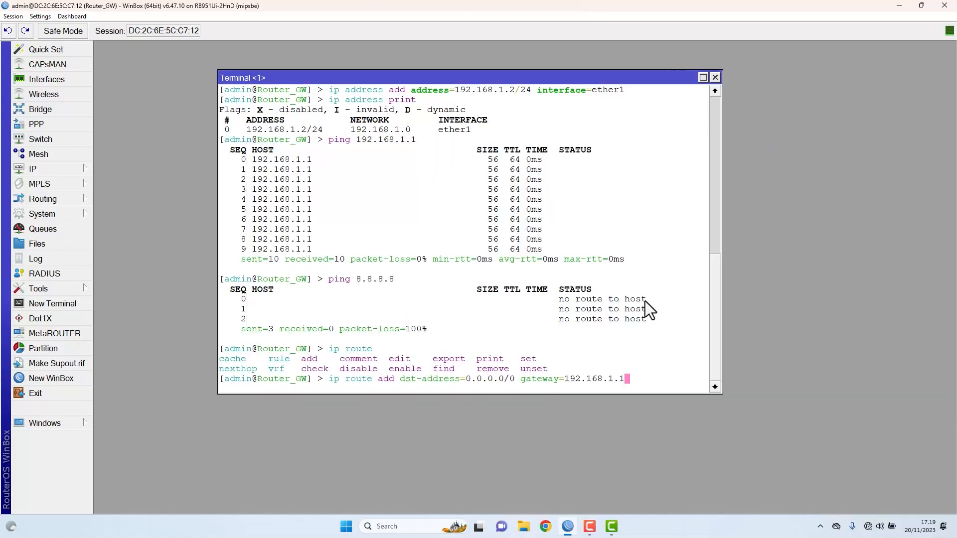
Run the composed default route command, inspect the 0.0.0.0/0 entry in the route list and close the list.
key("Return")
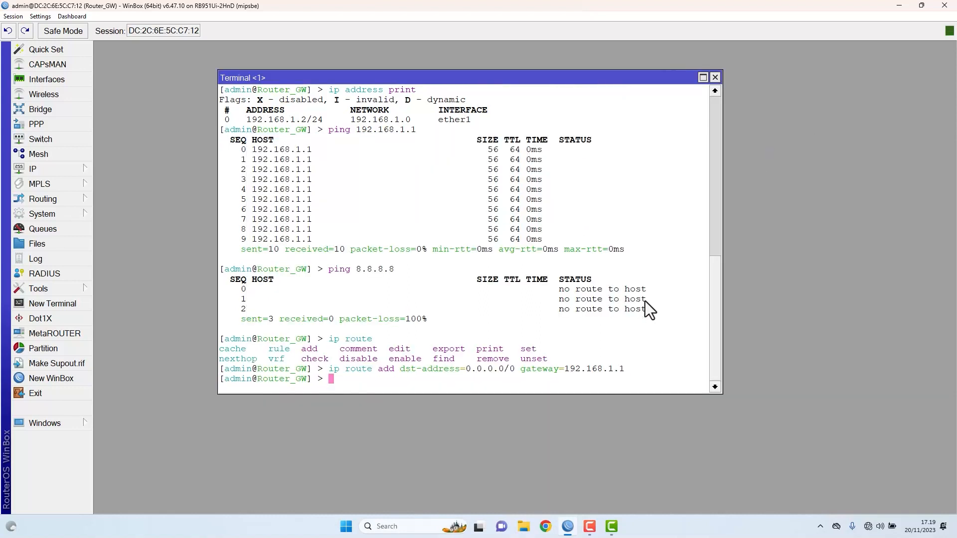
left_click(23, 175)
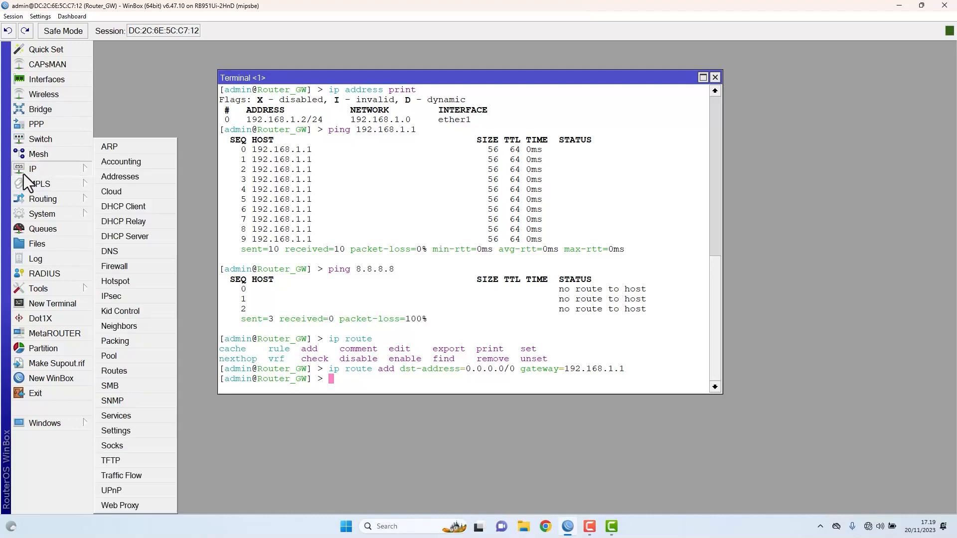
left_click(125, 370)
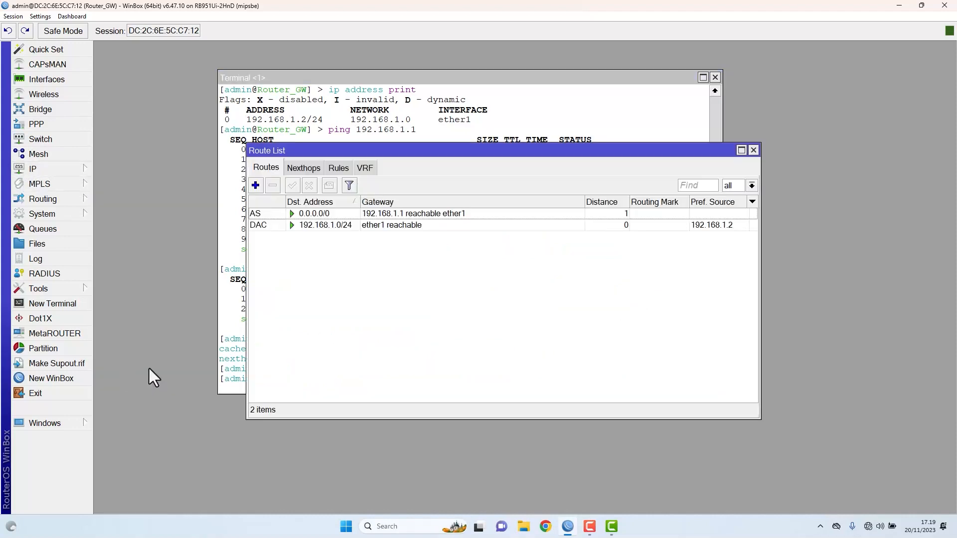
left_click_drag(336, 156, 643, 136)
left_click(618, 196)
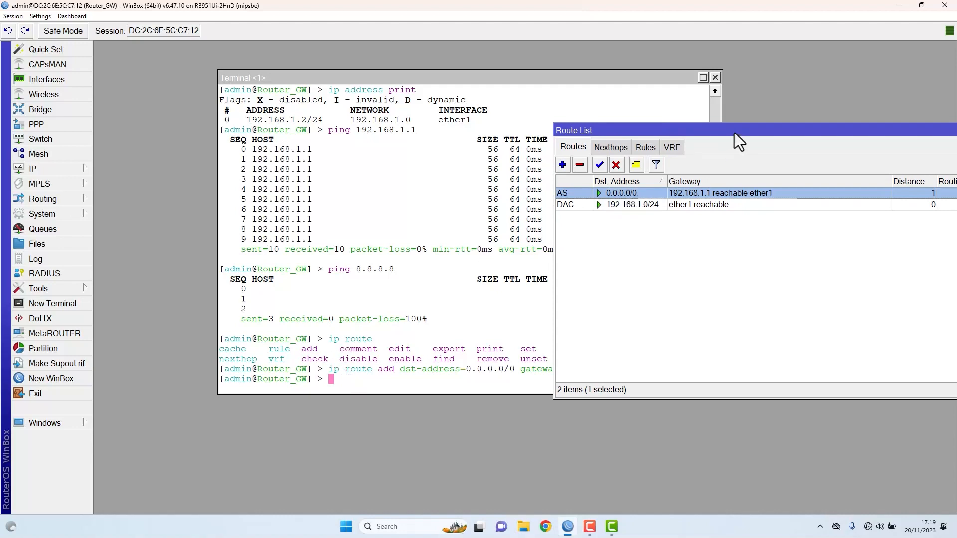
left_click_drag(731, 132, 497, 123)
left_click(826, 121)
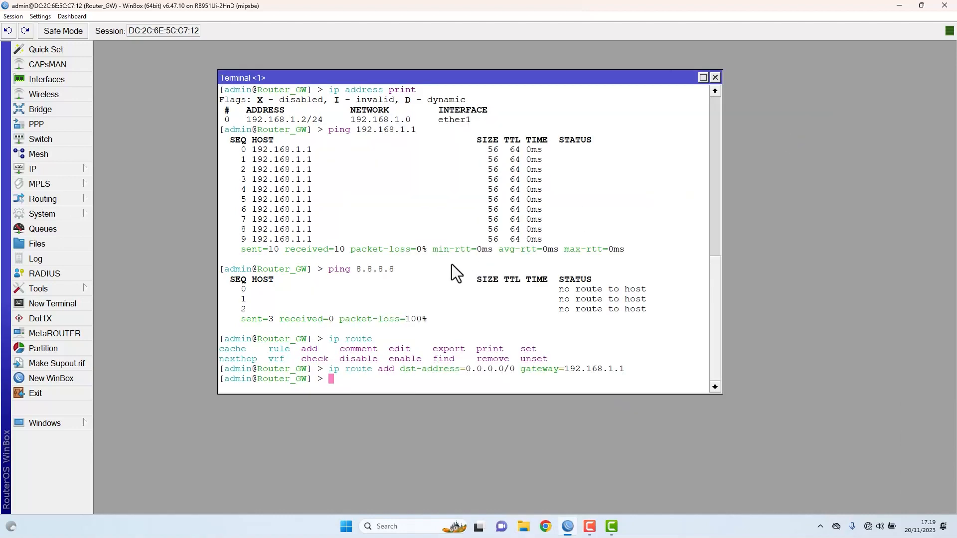
Ping 8.8.8.8 again to test the default route, and stop the ping after a few attempts.
type("ping 8.8.8.8")
key("Return")
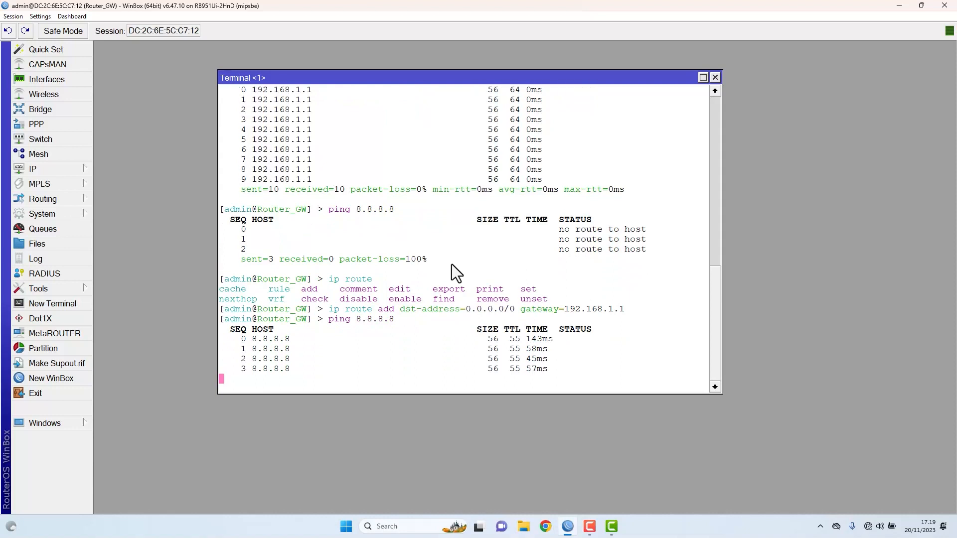
key("ctrl+c")
Ping google.com from the terminal to test domain name resolution.
type("ping gogo")
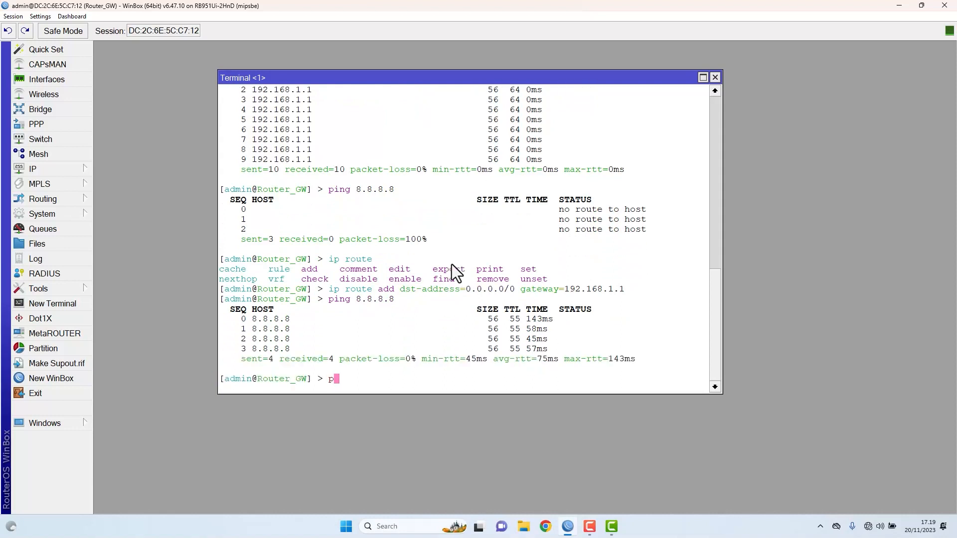
key("BackSpace")
key("BackSpace")
type("ogle.com")
key("Return")
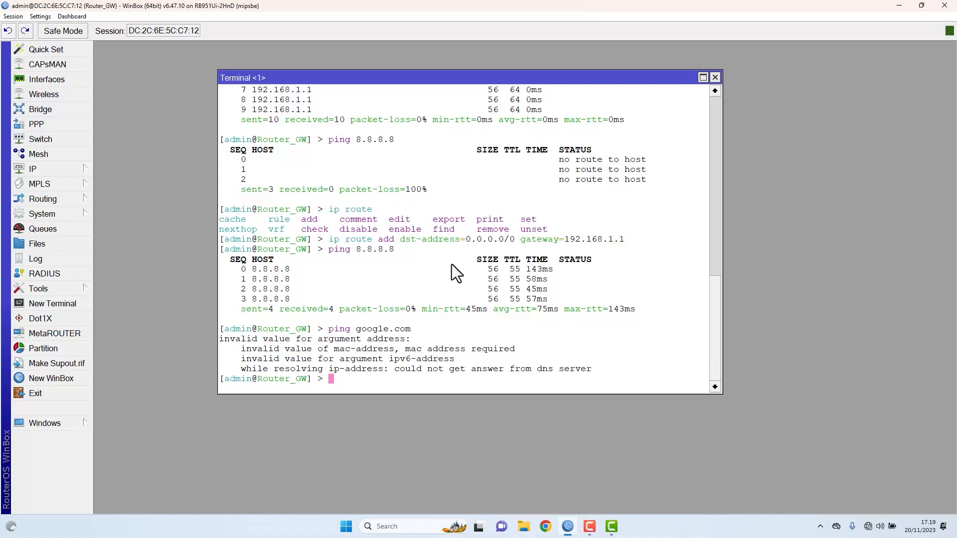
Begin an ip dns command in the terminal and list its available subcommands.
type("ip dns set")
key("BackSpace")
key("BackSpace")
key("BackSpace")
key("BackSpace")
key("BackSpace")
key("Tab")
key("Tab")
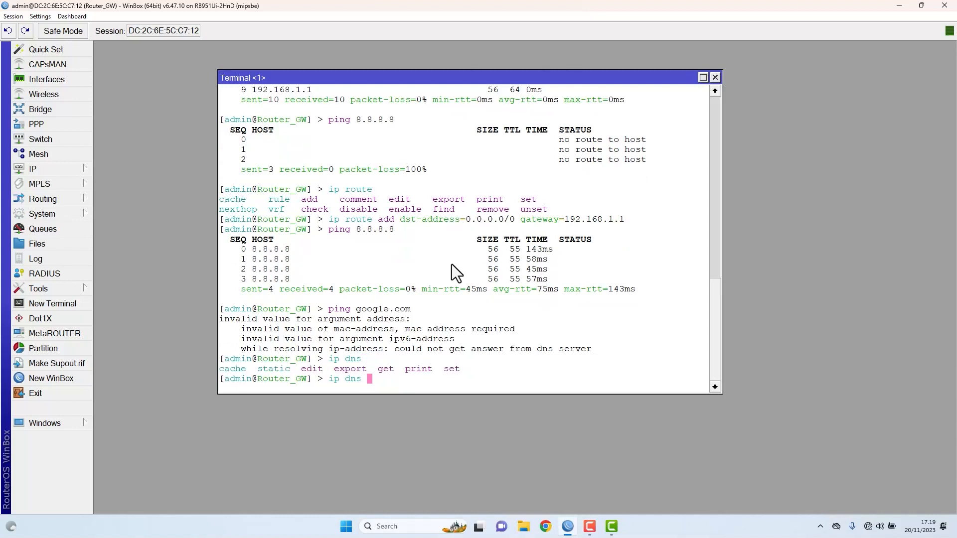
Set the DNS servers to 8.8.8.8 and 8.8.4.4 with allow-remote-requests=yes, listing the remaining parameters while composing the command.
type("set servers=8.8.8.8")
type(",")
type("8.8.4.4")
key("Tab")
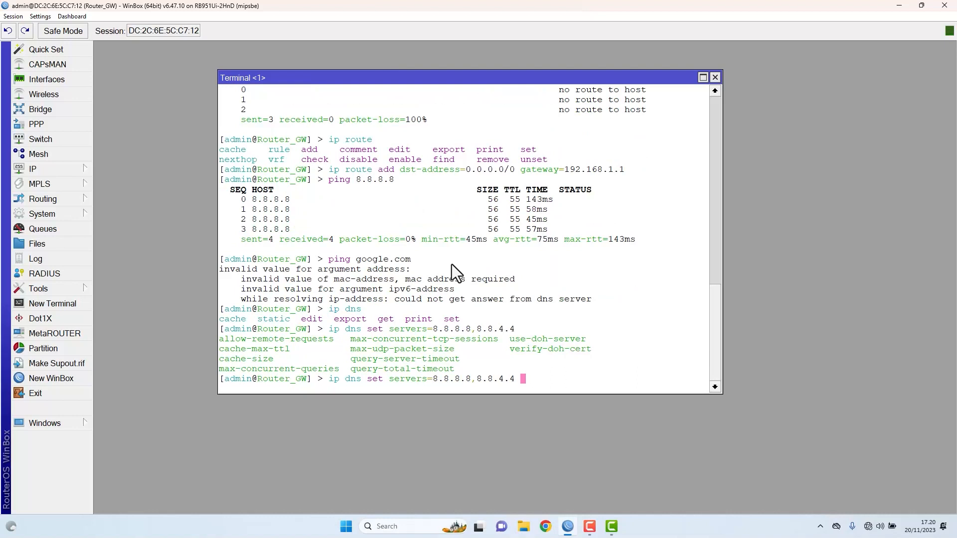
left_click_drag(334, 340, 241, 336)
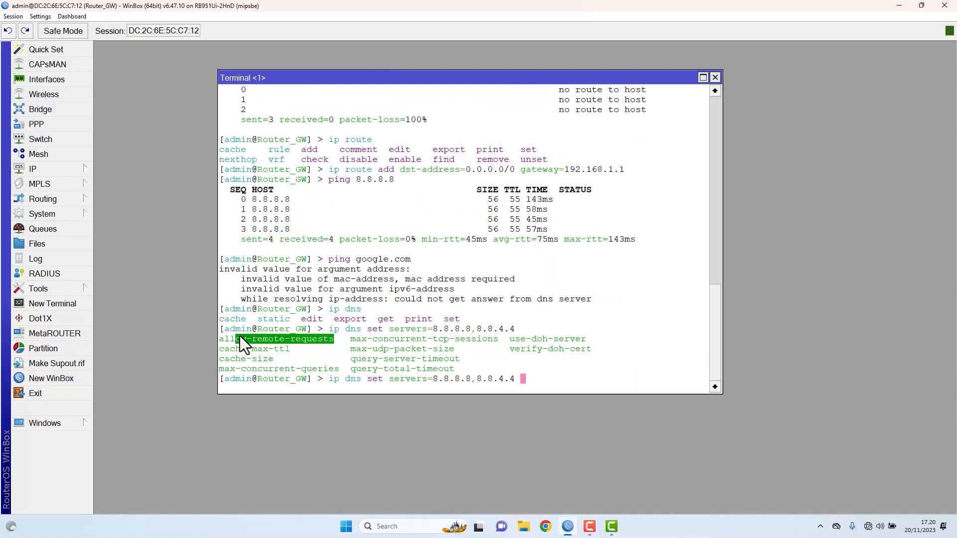
left_click(543, 387)
type("all")
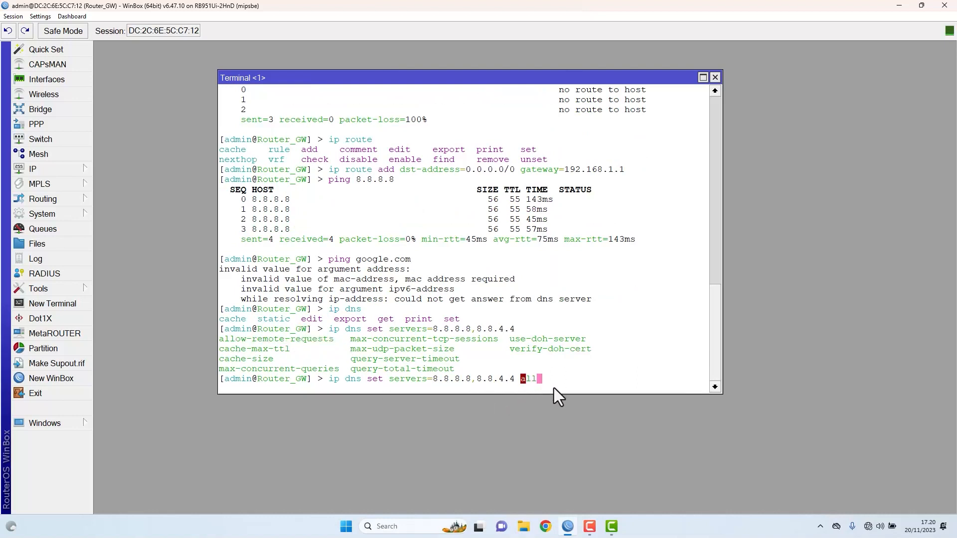
key("Tab")
type("yes")
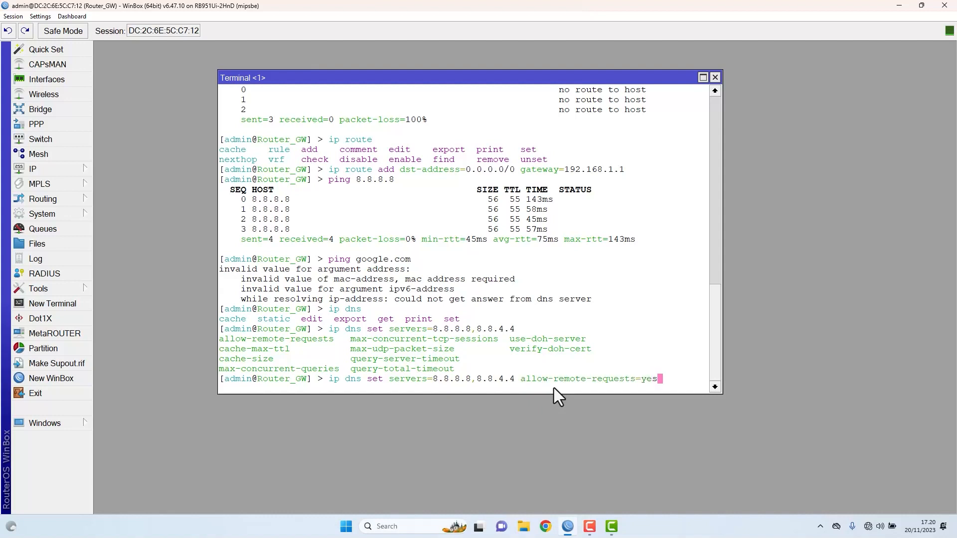
key("Return")
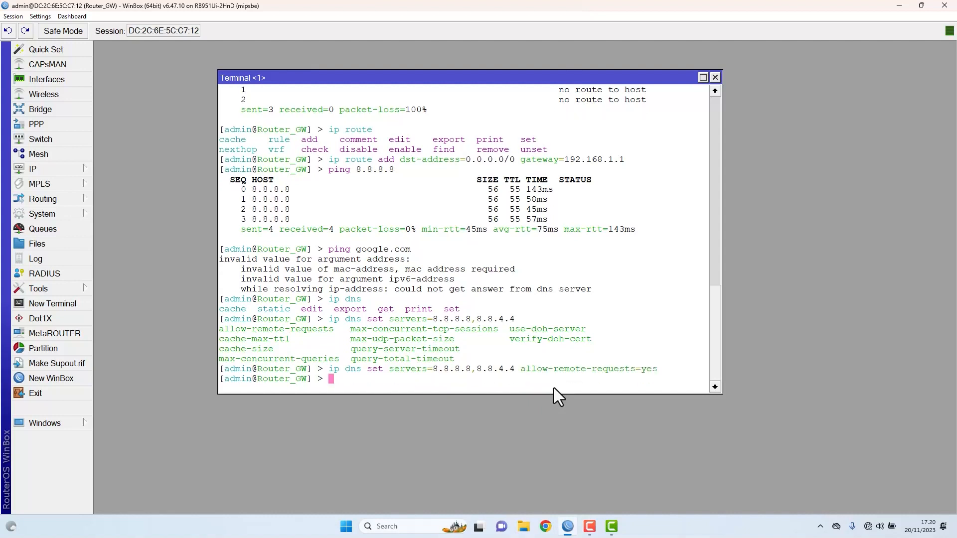
Ping google.com again from the terminal to test name resolution through the configured DNS servers, and stop after a few replies.
type("ping google.com")
key("Return")
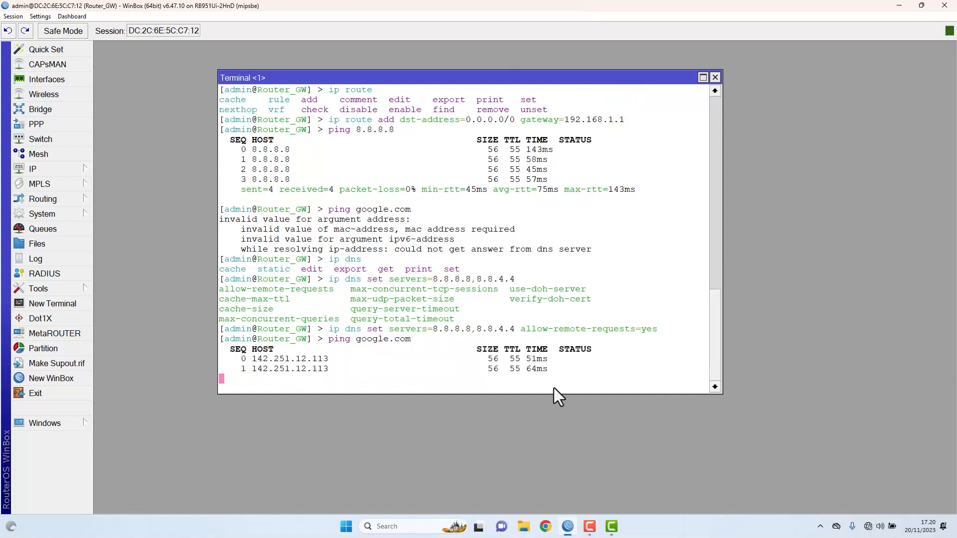
key("ctrl+c")
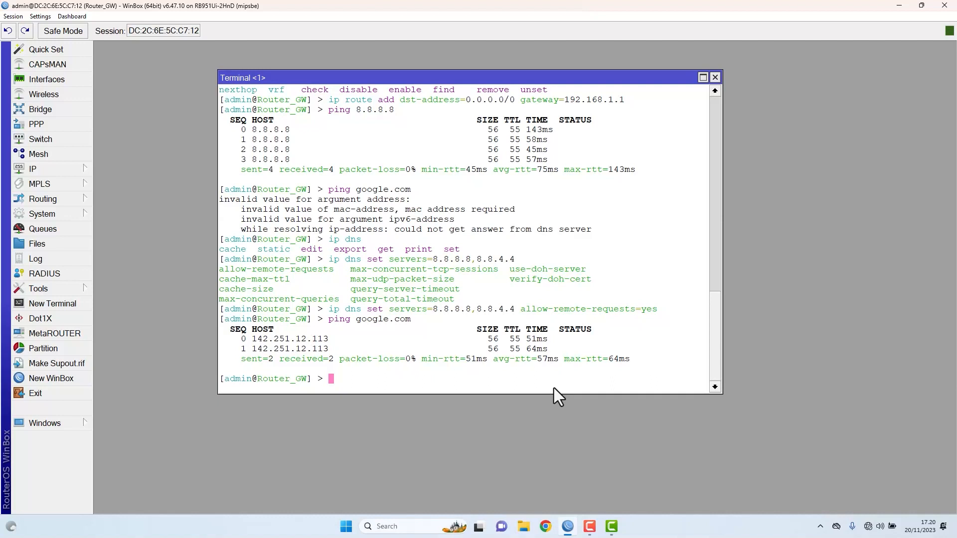
Add a firewall NAT rule with chain=srcnat, out-interface=ether1 and action=masquerade from the terminal.
type("ip firewall nat add chain=")
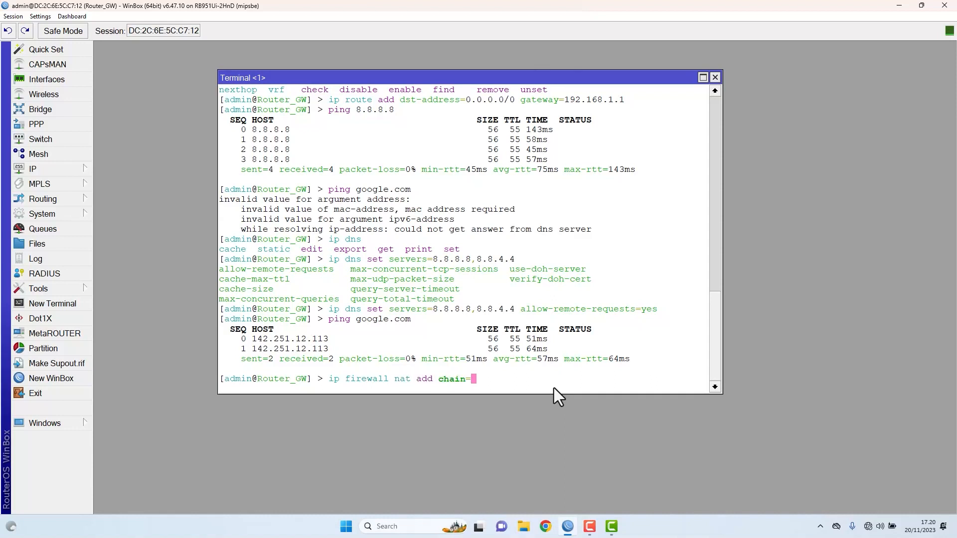
type("srcnat out-")
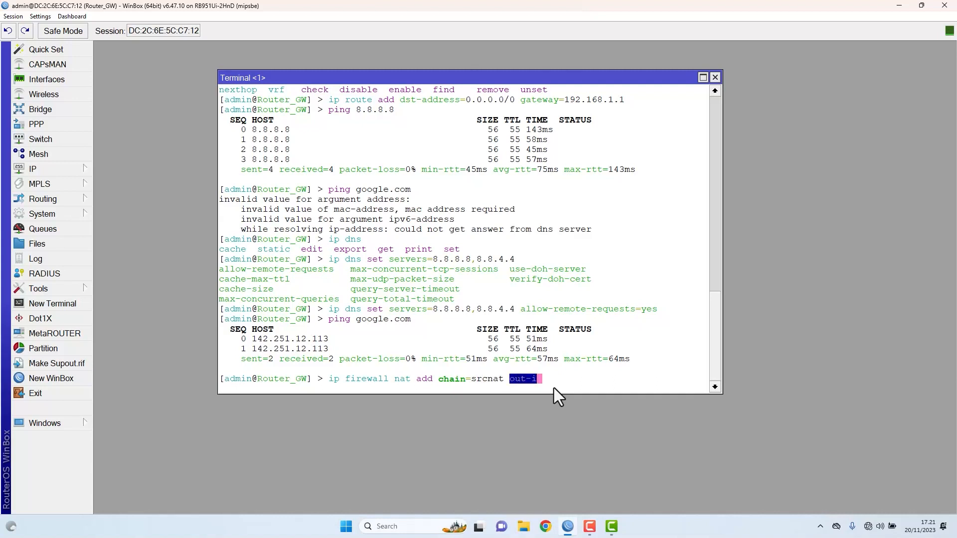
type("interface=ether1")
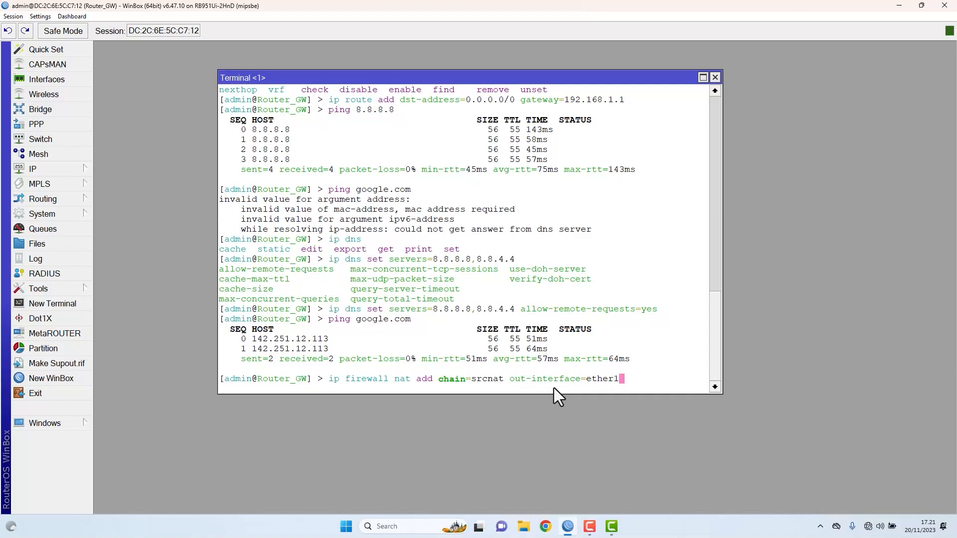
type(" action=mas")
key("Tab")
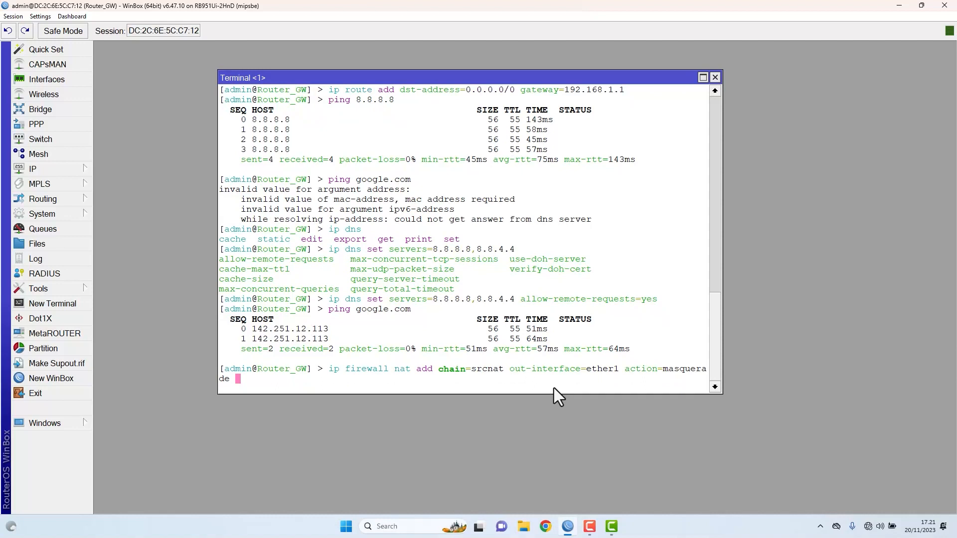
key("Return")
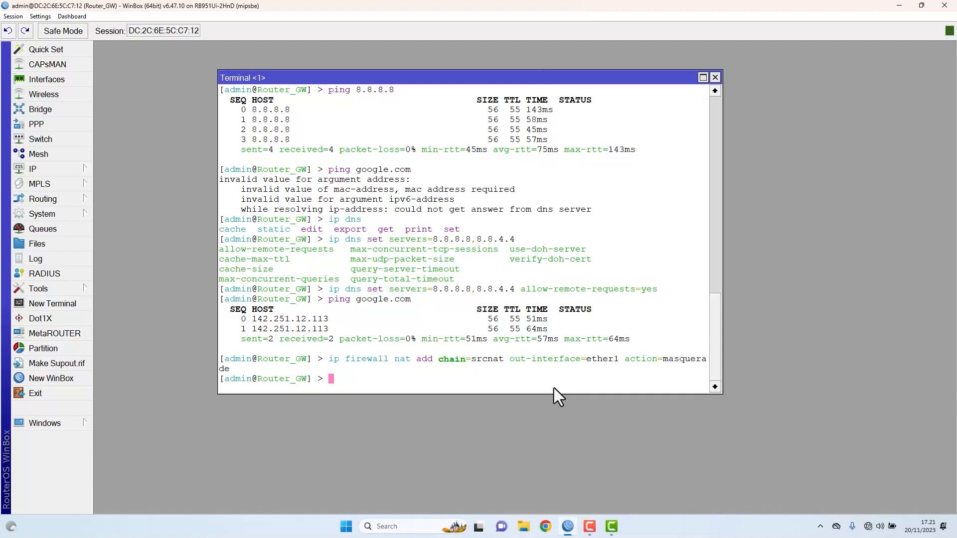
Print the router's IP address list in the terminal and examine the ether1 entry.
type("ip address print")
key("Return")
left_click_drag(477, 373, 249, 360)
left_click(416, 372)
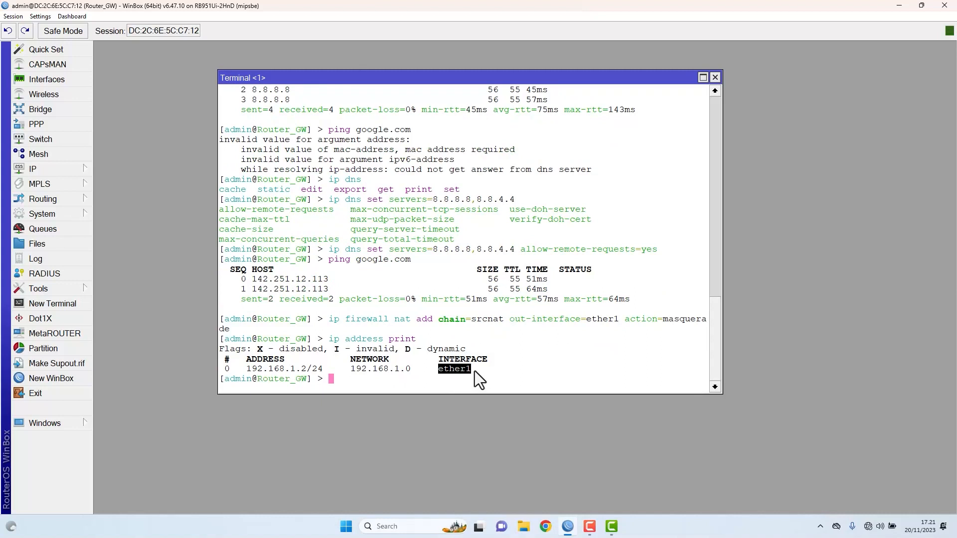
left_click(471, 370)
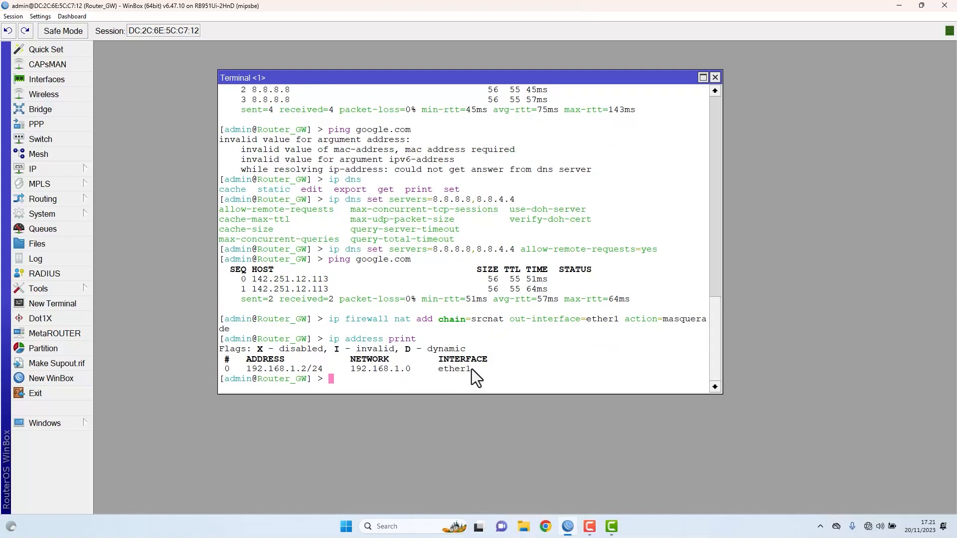
Add the IP address 192.168.2.1/24 to interface ether2 from the terminal.
left_click(435, 381)
type("ip address add address=192.168.2.1/")
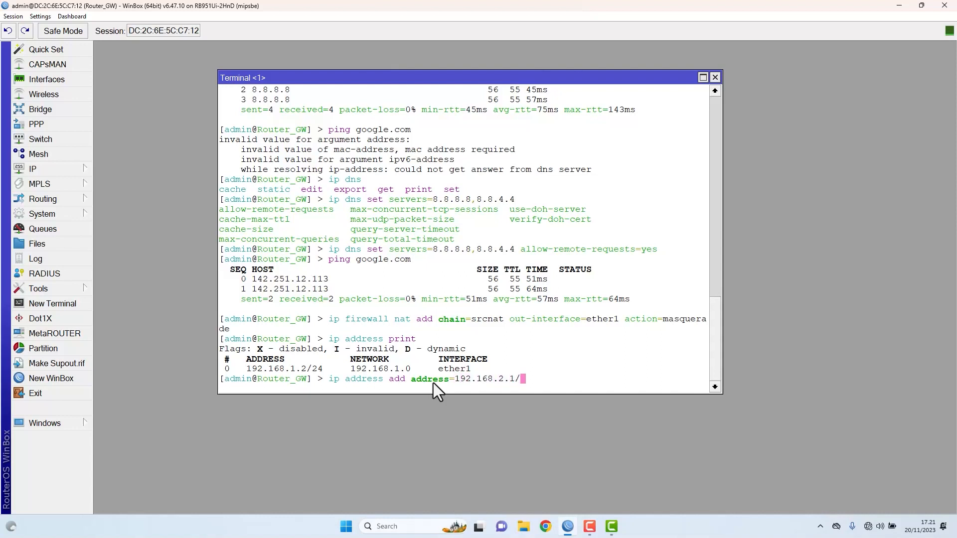
type("24 int")
key("Tab")
type("ether2")
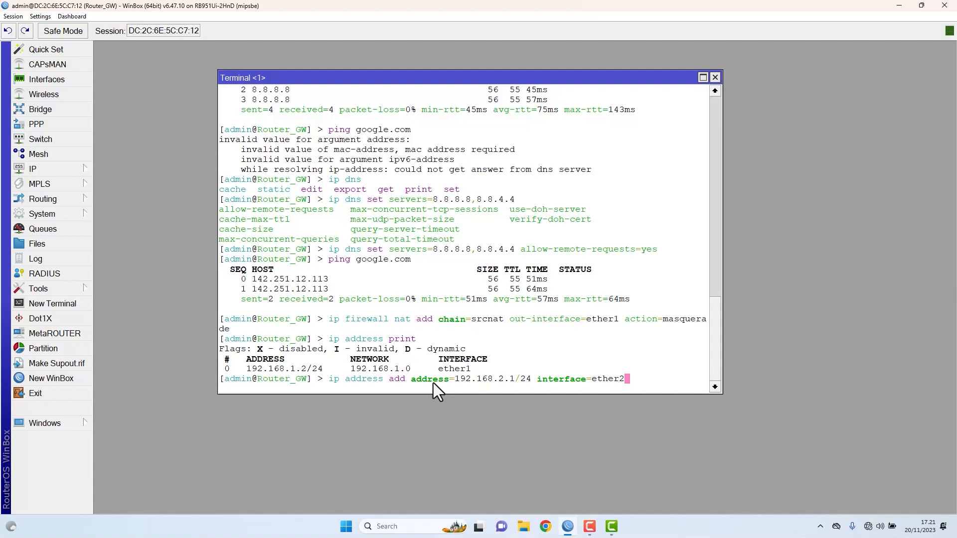
key("Return")
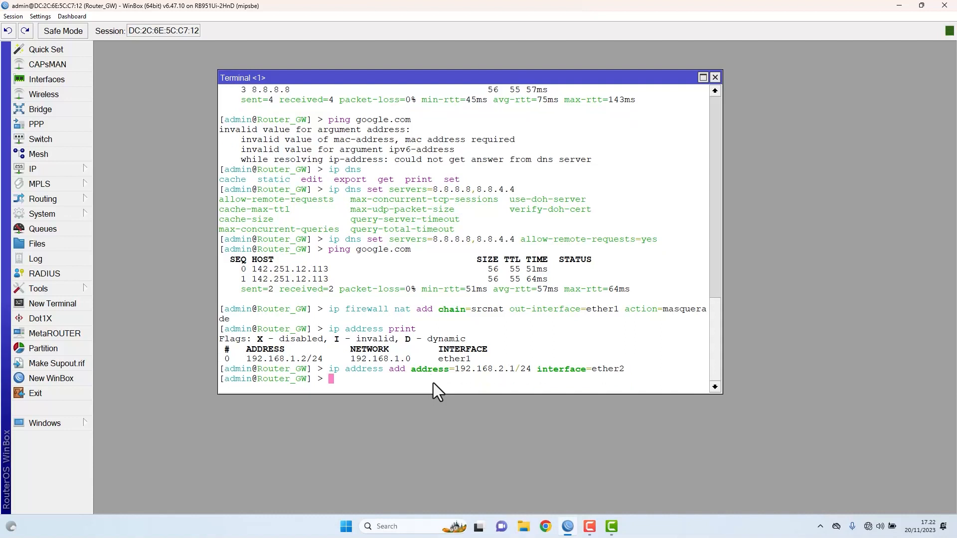
Print the IP address list again and check the entry for ether2.
type("ip address print")
key("Return")
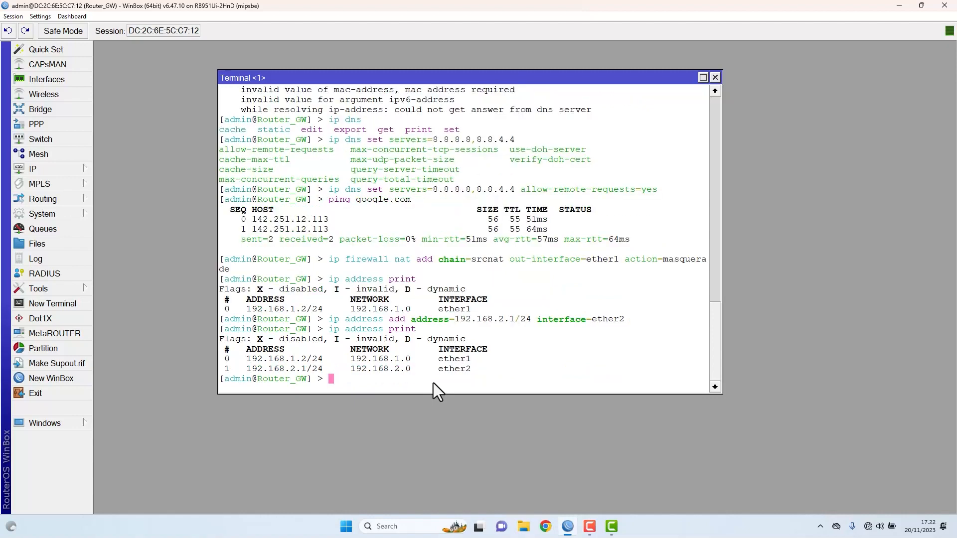
left_click_drag(475, 371, 252, 368)
left_click(336, 378)
left_click_drag(322, 370, 250, 370)
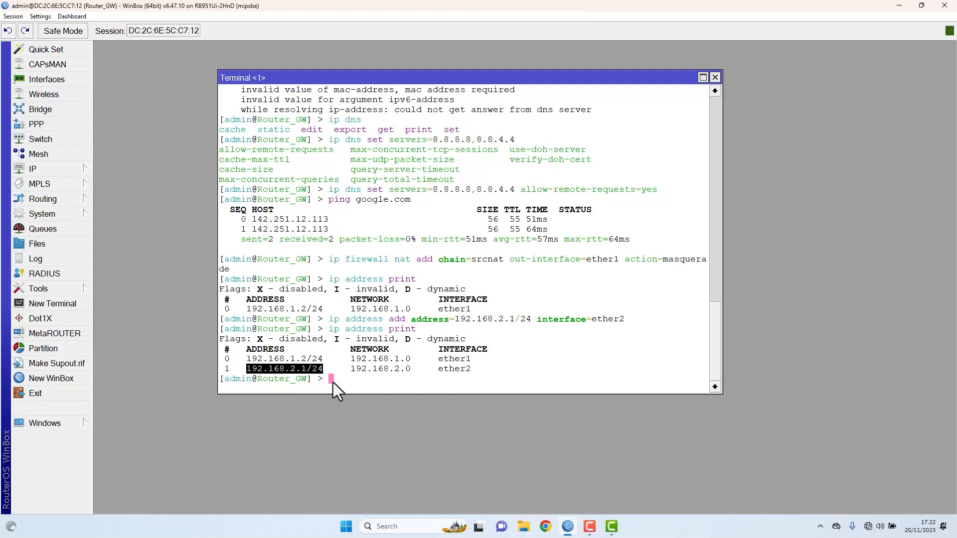
left_click(348, 381)
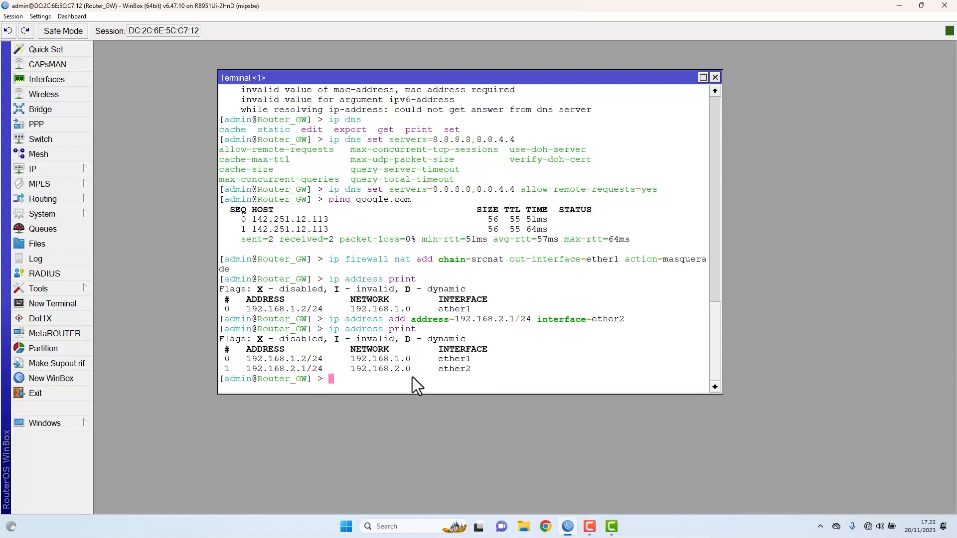
Set up a DHCP server on ether2 for 192.168.2.0/24 with gateway 192.168.2.1, pool 192.168.2.2-192.168.2.254, DNS servers 8.8.8.8,8.8.4.4 and lease time 10m.
type("ip dhcp-server setup")
key("Return")
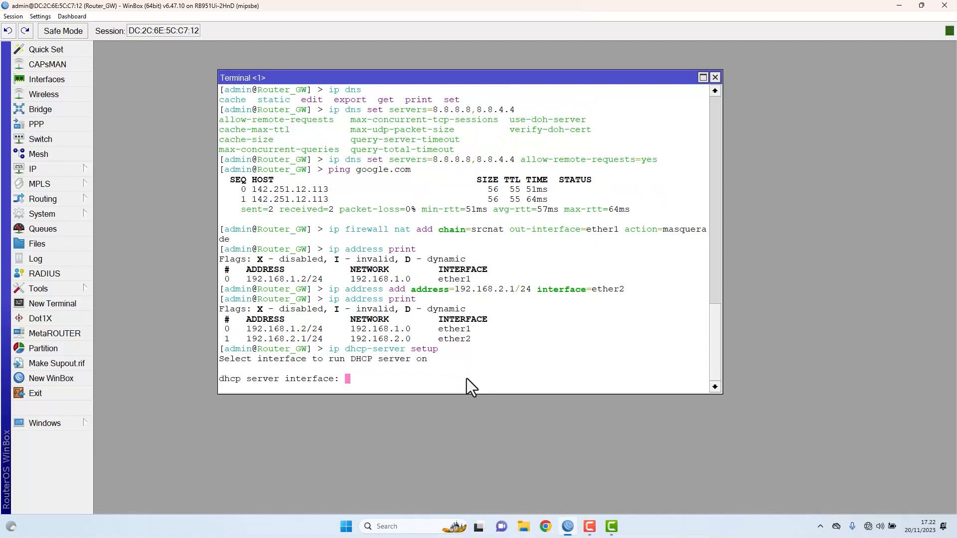
type("ether2")
key("Return")
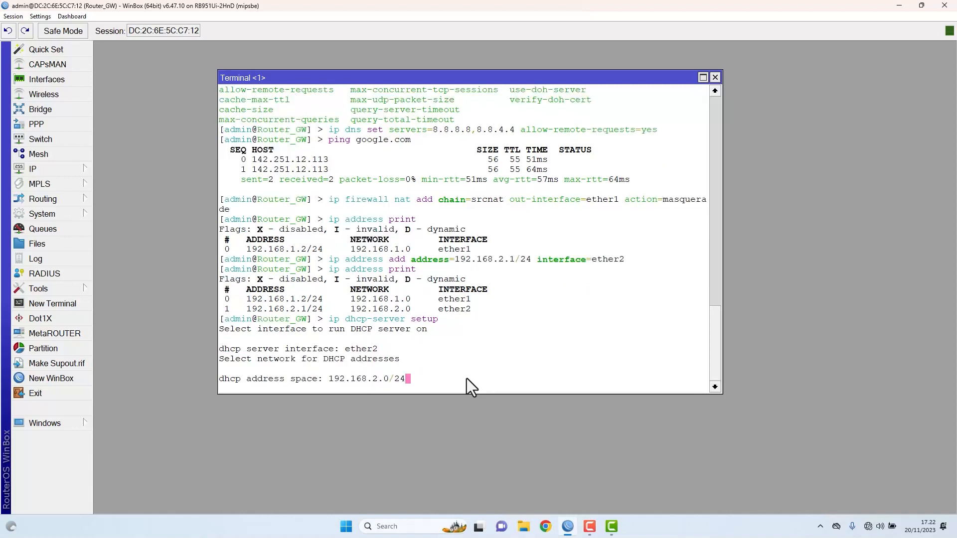
key("Return")
key("Return")
key("Return")
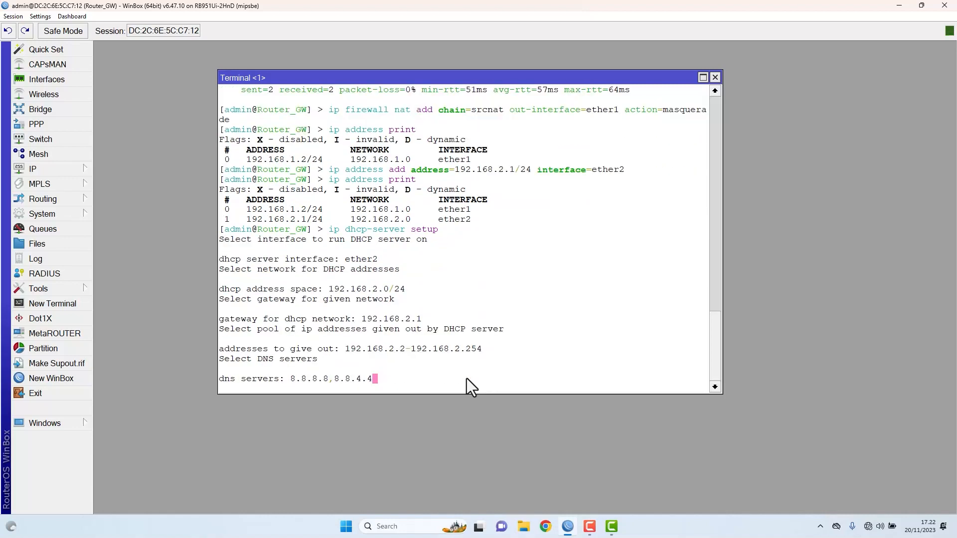
key("Return")
key("Return")
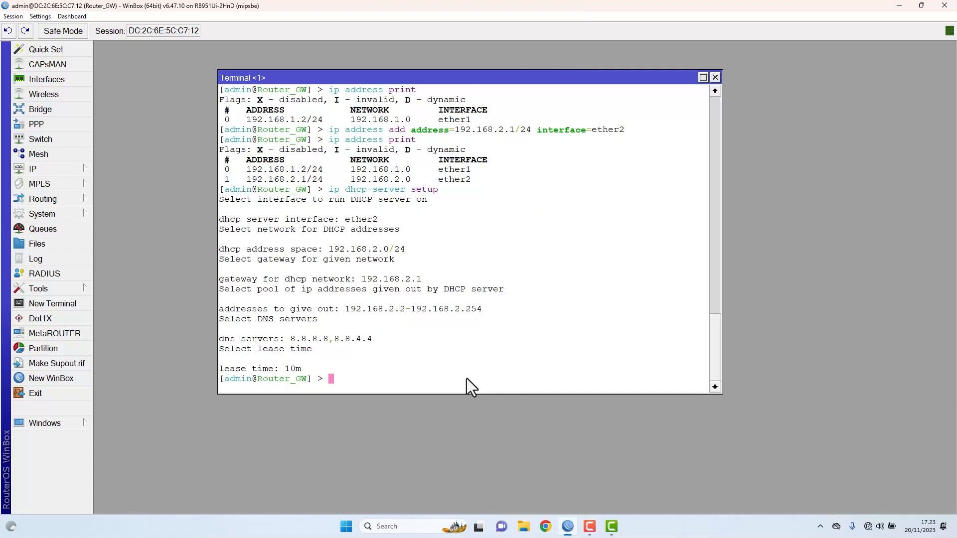
Open the Windows Network Connections window by searching for ncpa.cpl.
left_click(347, 528)
type("nc")
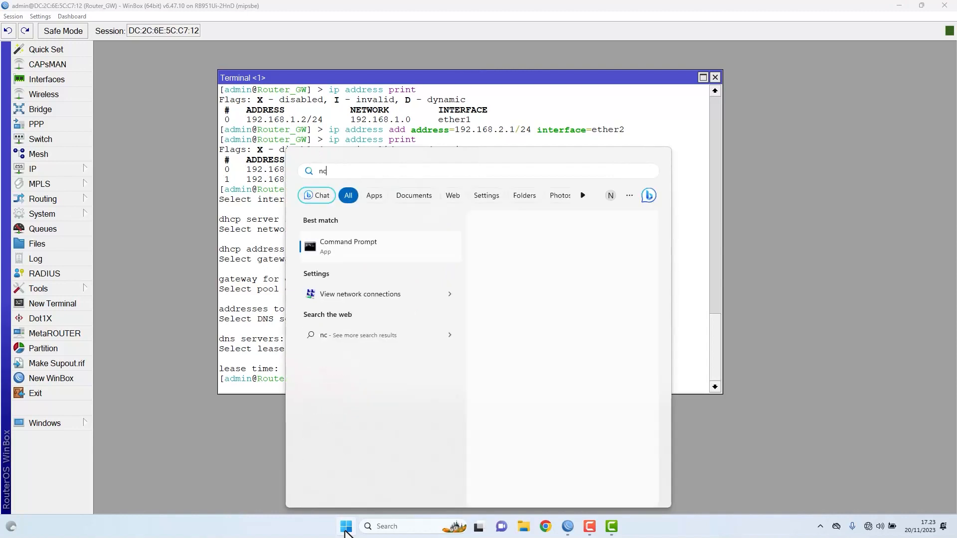
type("pa.cpl")
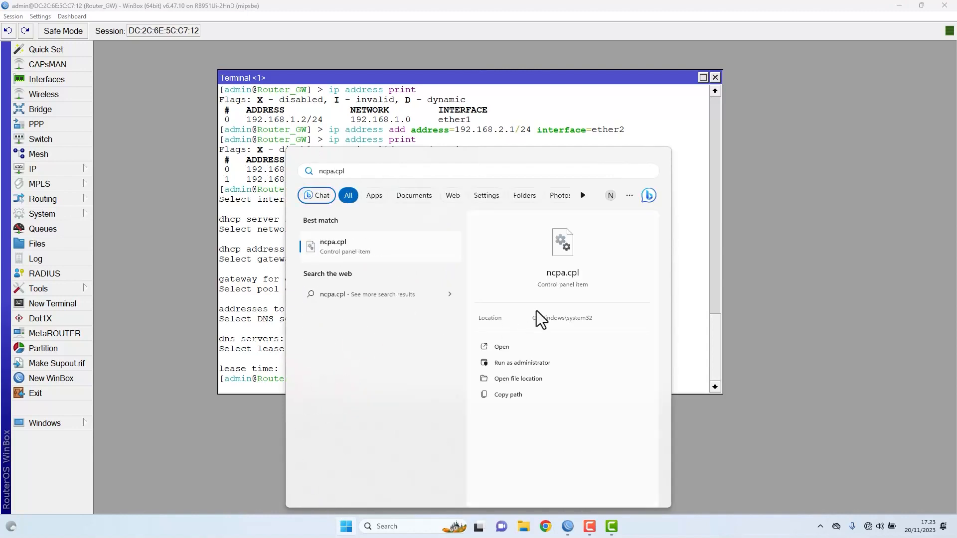
left_click(565, 266)
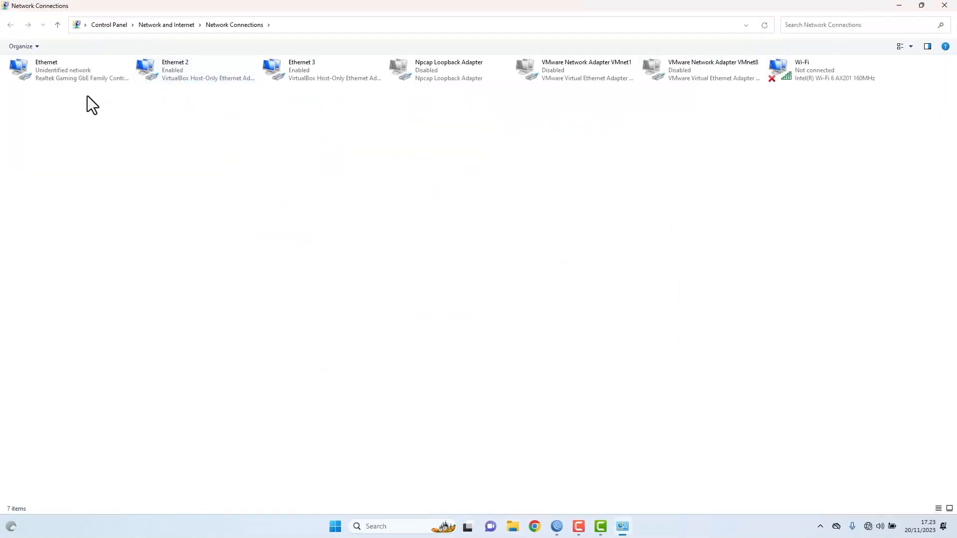
Check in the Ethernet adapter's TCP/IPv4 properties whether the IP and DNS addresses are obtained automatically, and accept the dialogs.
right_click(49, 75)
left_click(85, 173)
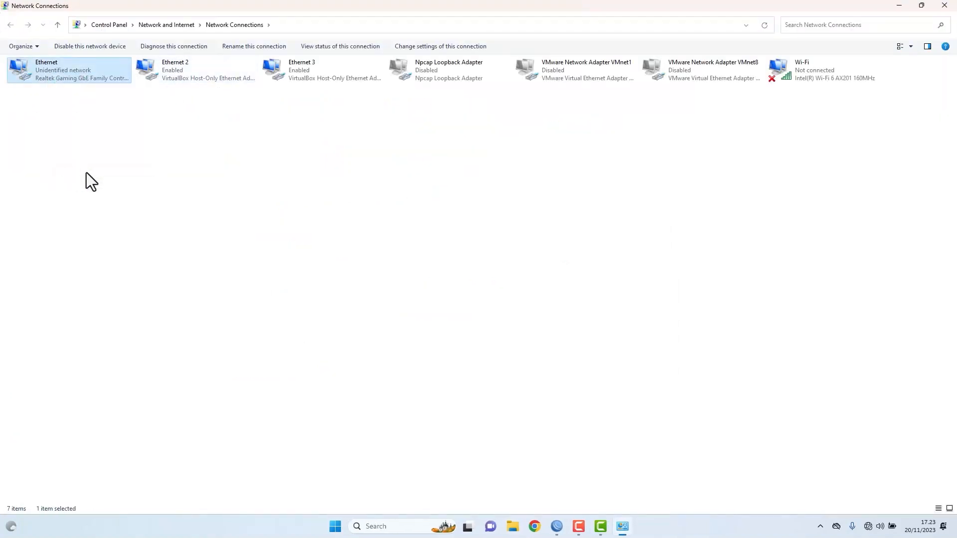
scroll(105, 184, "down", 2)
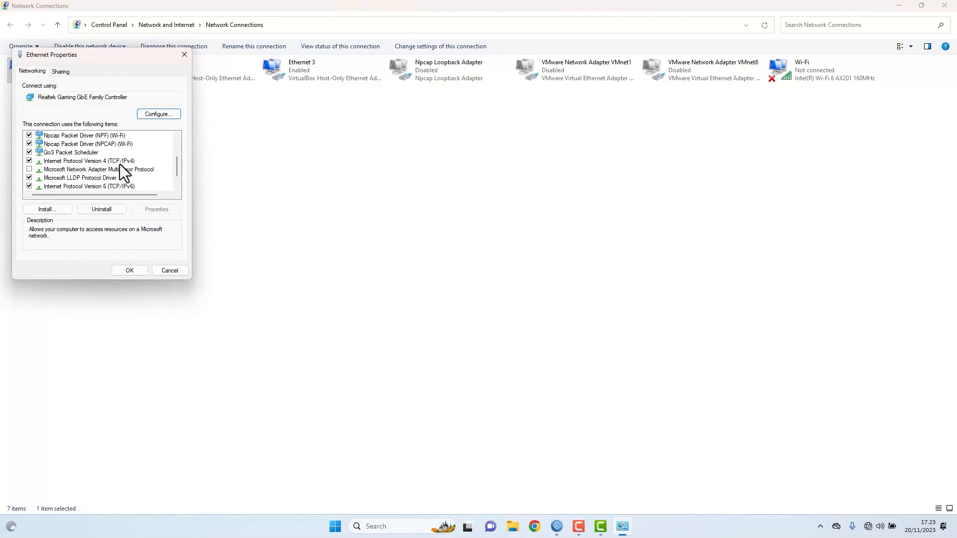
double_click(120, 163)
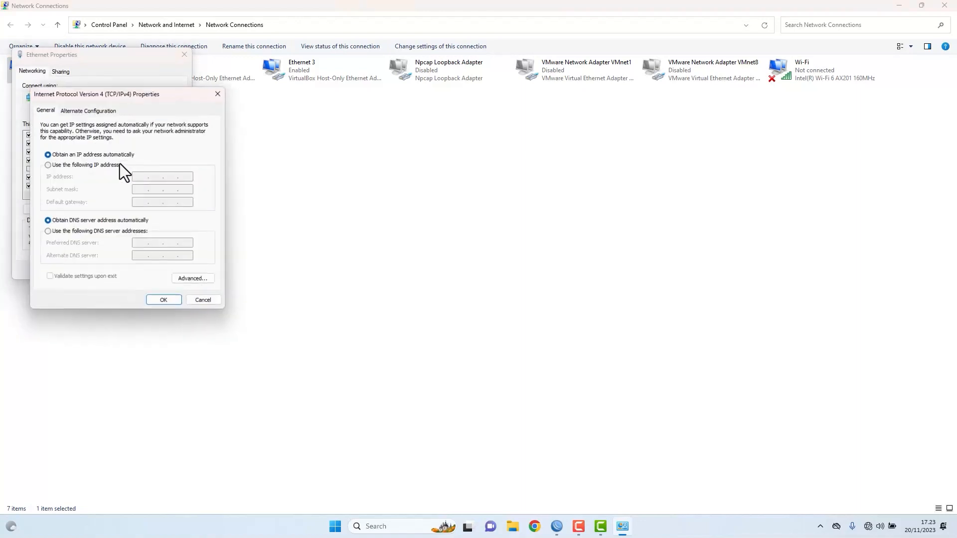
left_click(160, 299)
left_click(137, 268)
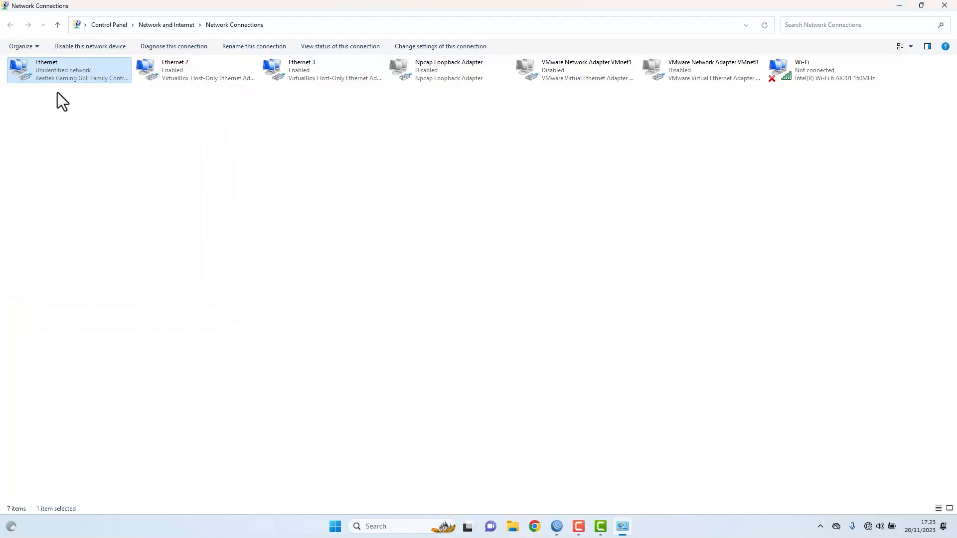
Disable the Ethernet adapter and enable it again to renew its network connection.
right_click(39, 73)
left_click(51, 76)
right_click(49, 76)
left_click(58, 84)
Inspect the IPv4 address in the Ethernet adapter's connection details, minimizing the WinBox login window in front, and close the status dialogs.
right_click(43, 68)
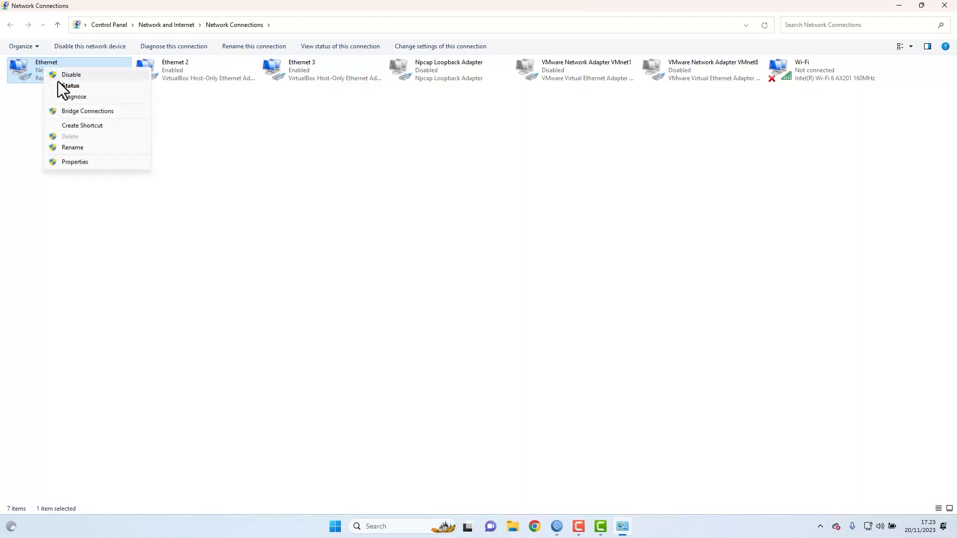
left_click(58, 83)
left_click(418, 258)
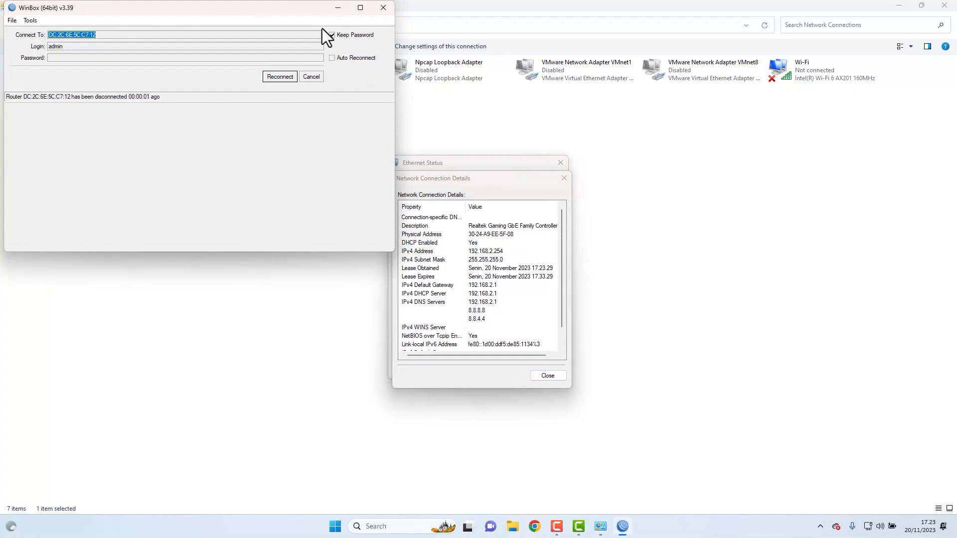
left_click(338, 9)
left_click(480, 250)
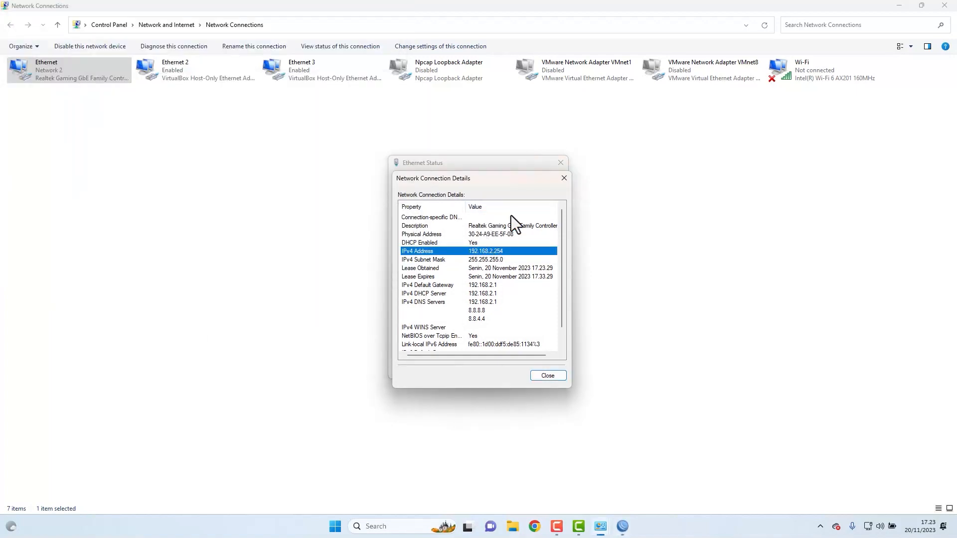
left_click(549, 376)
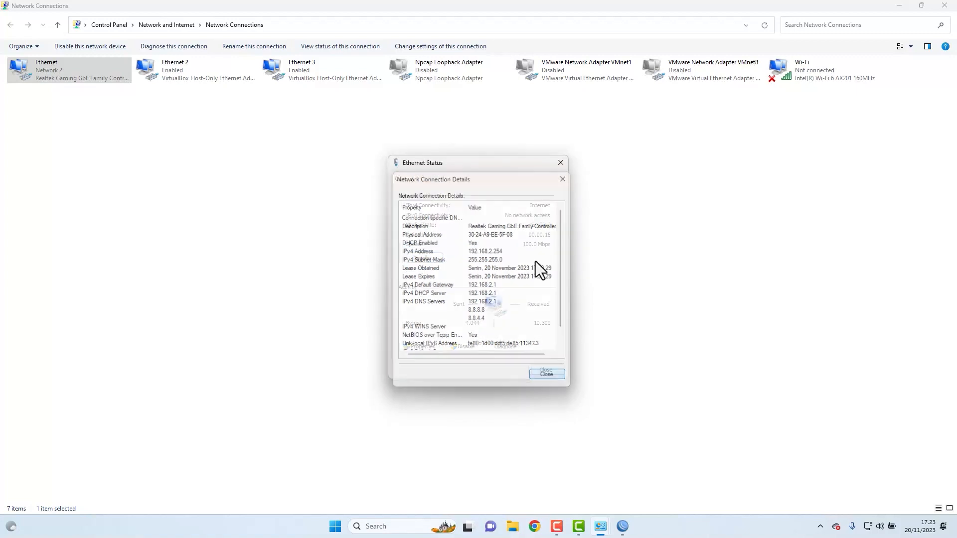
left_click(562, 164)
Switch to Chrome with a user profile and load google.com to test internet access.
left_click(534, 523)
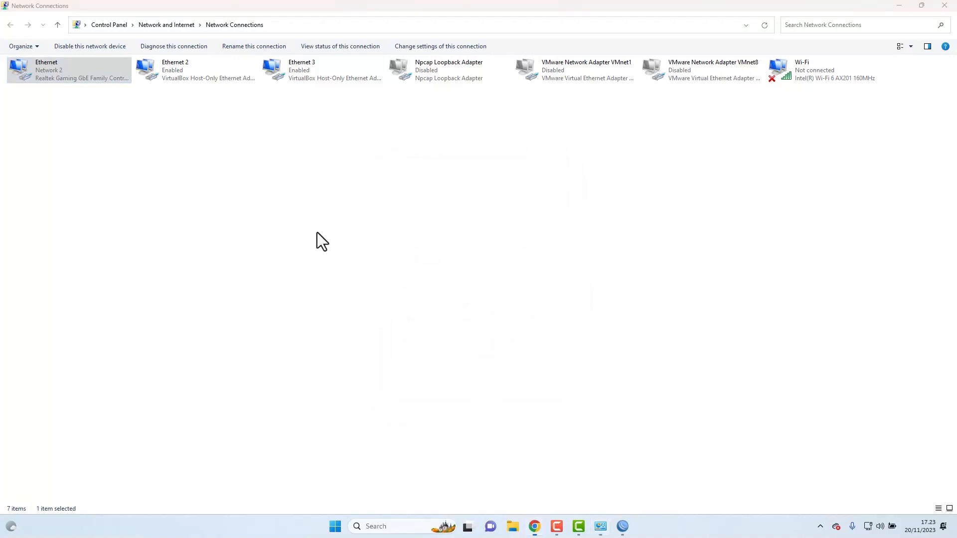
left_click(512, 244)
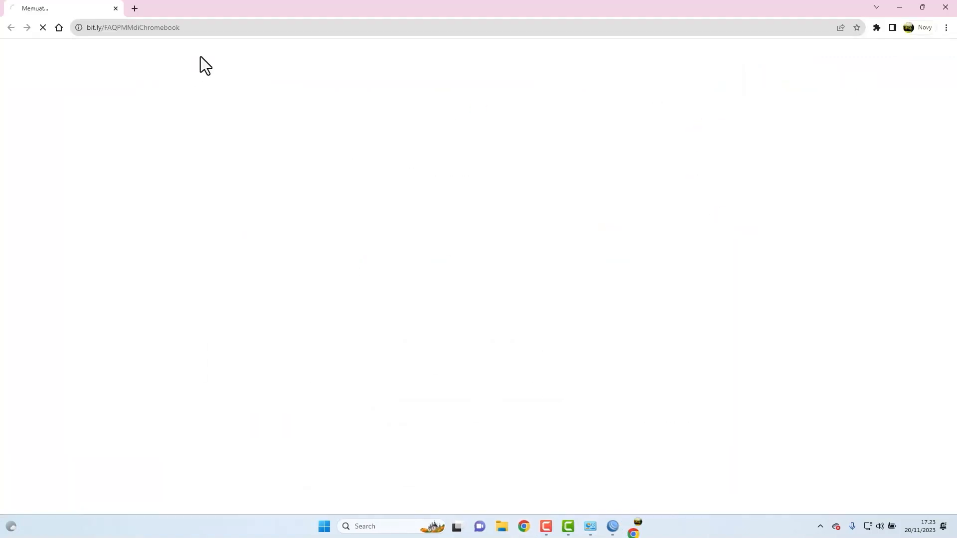
left_click(227, 34)
type("goo")
key("Return")
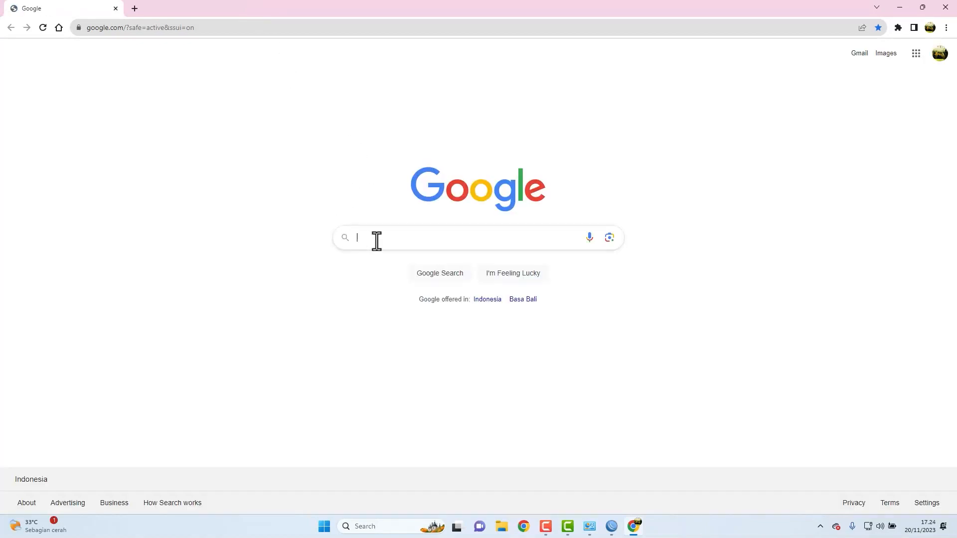
Load fast.com to test the client's internet speed, and pause the running measurement.
left_click(376, 240)
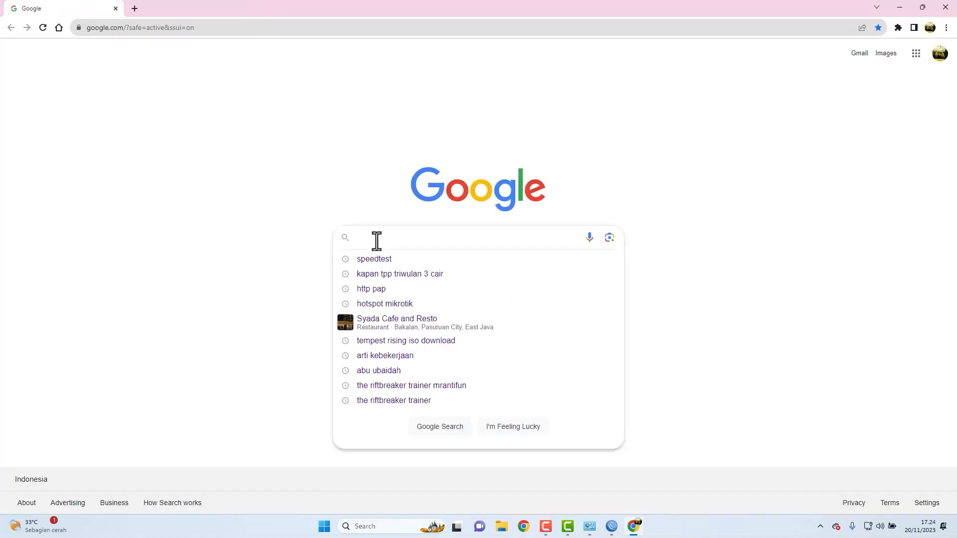
type("fast.")
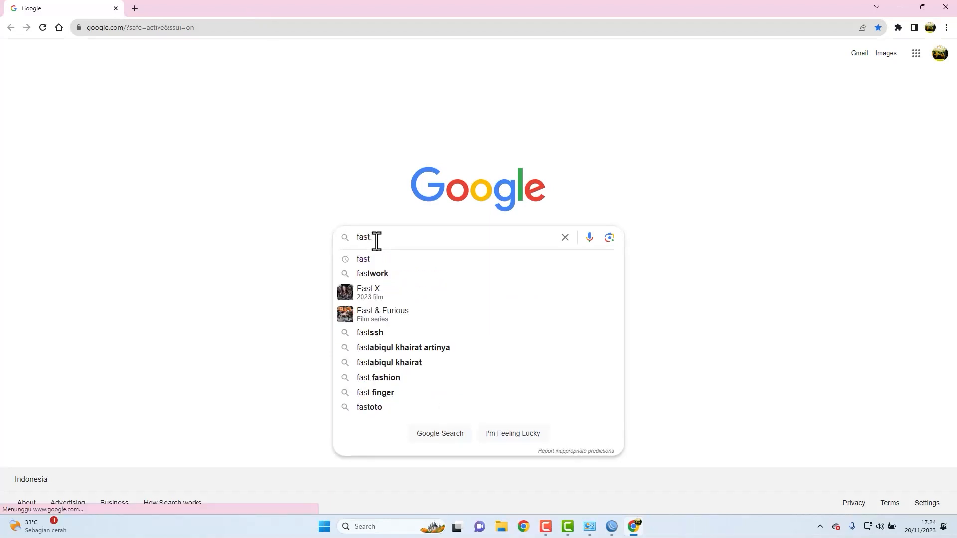
type("com")
key("Return")
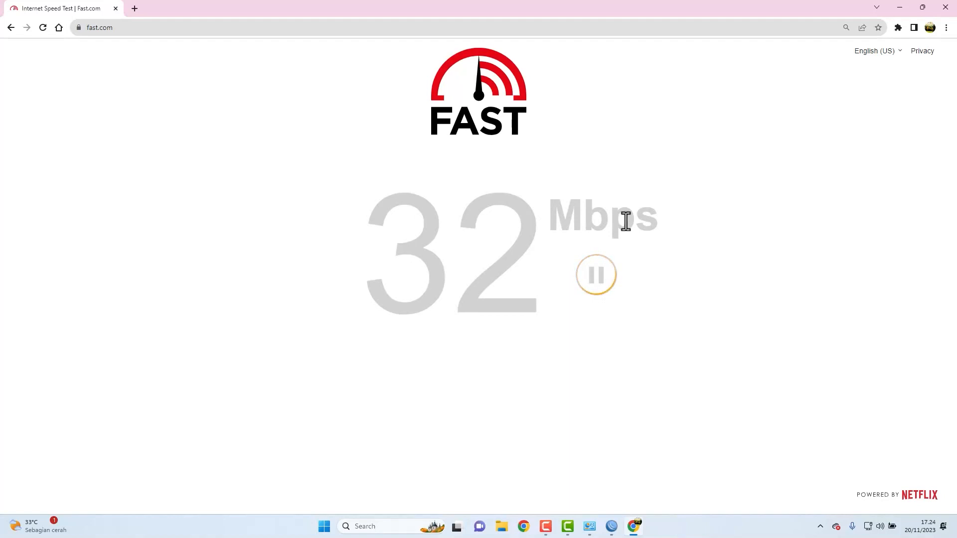
left_click(590, 279)
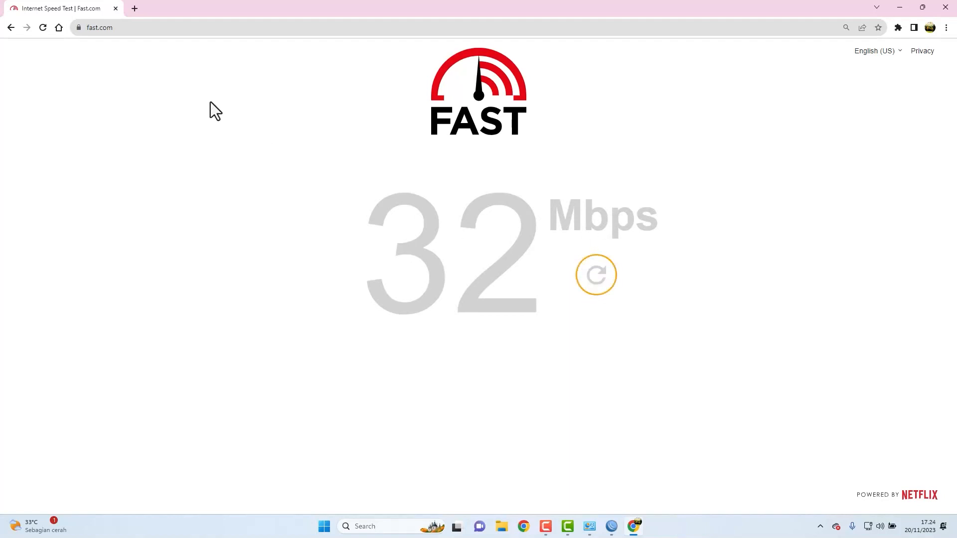
Load YouTube in a new tab and look through its home page to test internet access.
left_click(139, 9)
type("you")
key("Return")
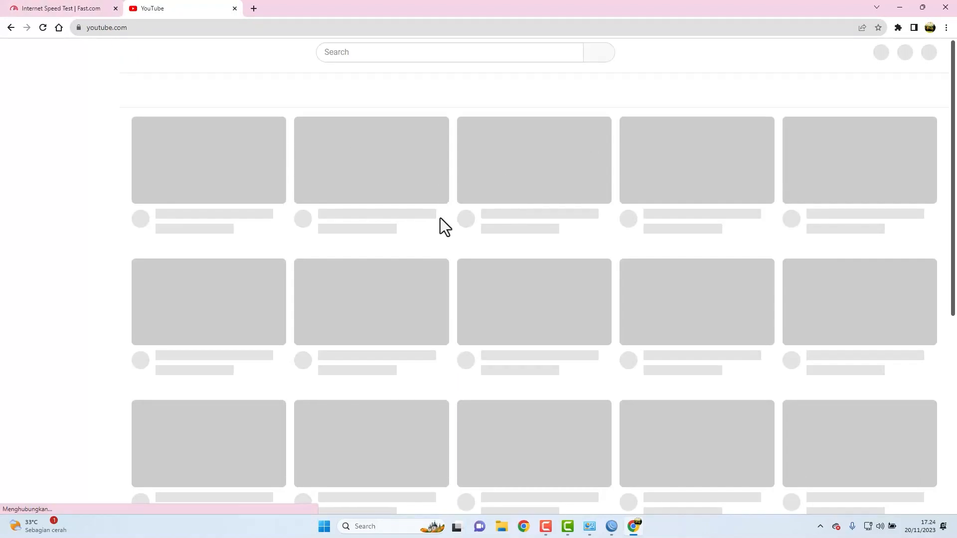
scroll(551, 198, "down", 2)
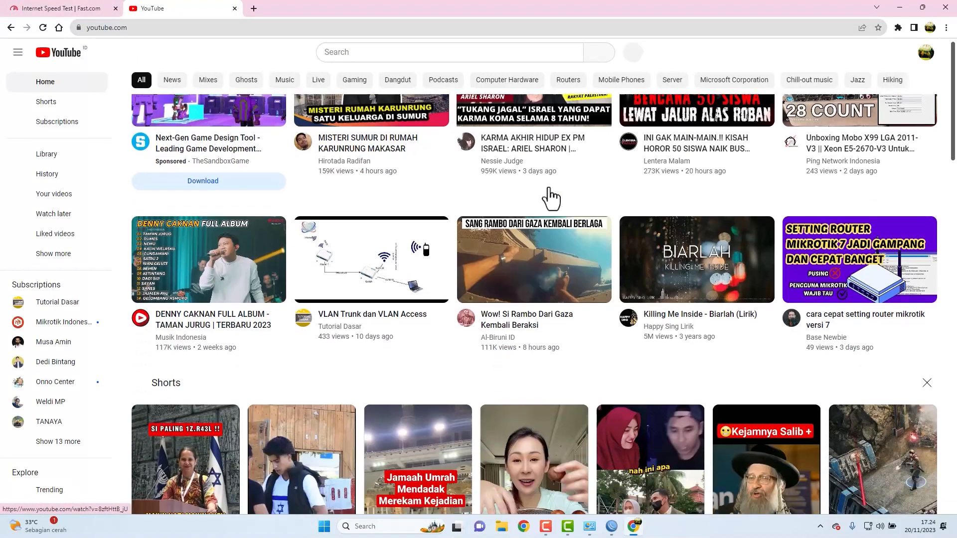
scroll(550, 198, "down", 6)
scroll(549, 197, "up", 8)
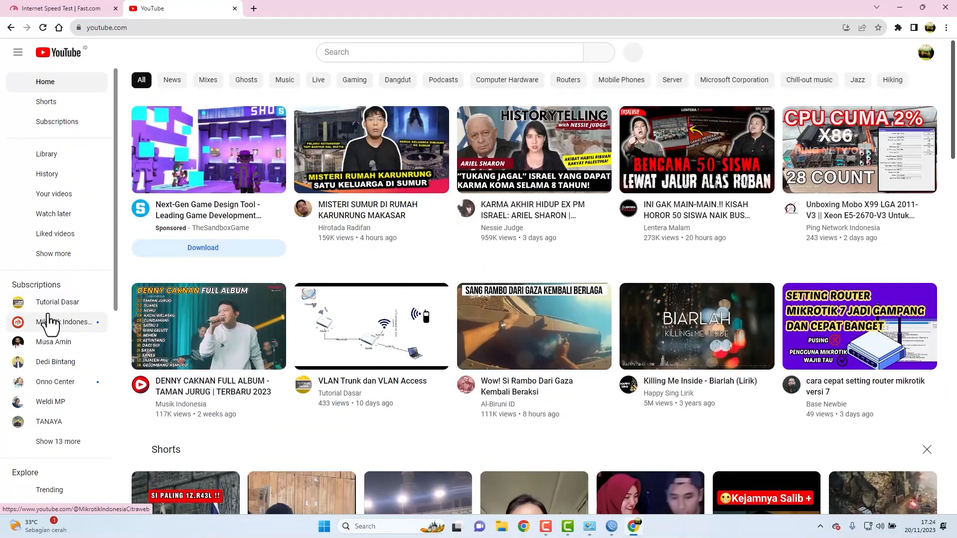
View the playlists of the subscribed Tutorial Dasar channel, and close the YouTube tab and the browser.
left_click(15, 304)
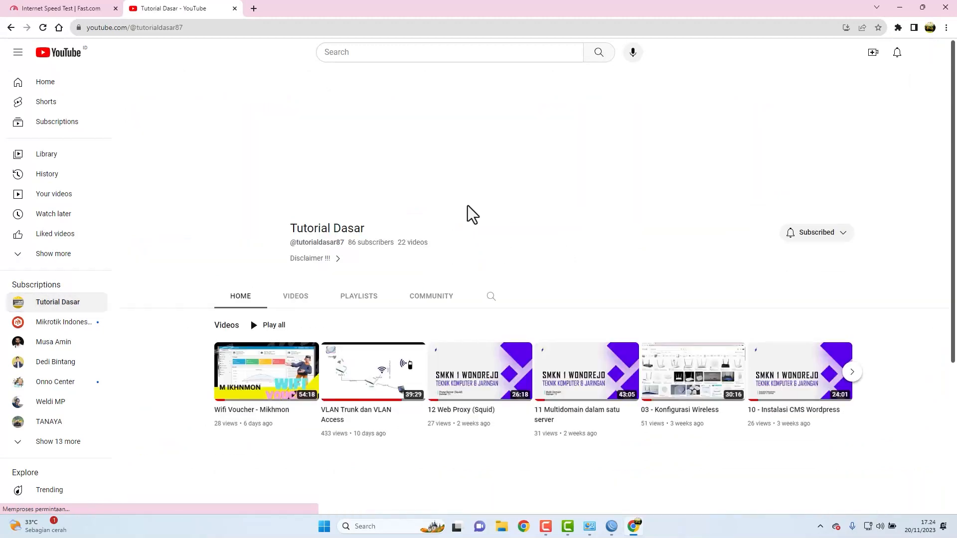
left_click(355, 298)
scroll(406, 313, "down", 3)
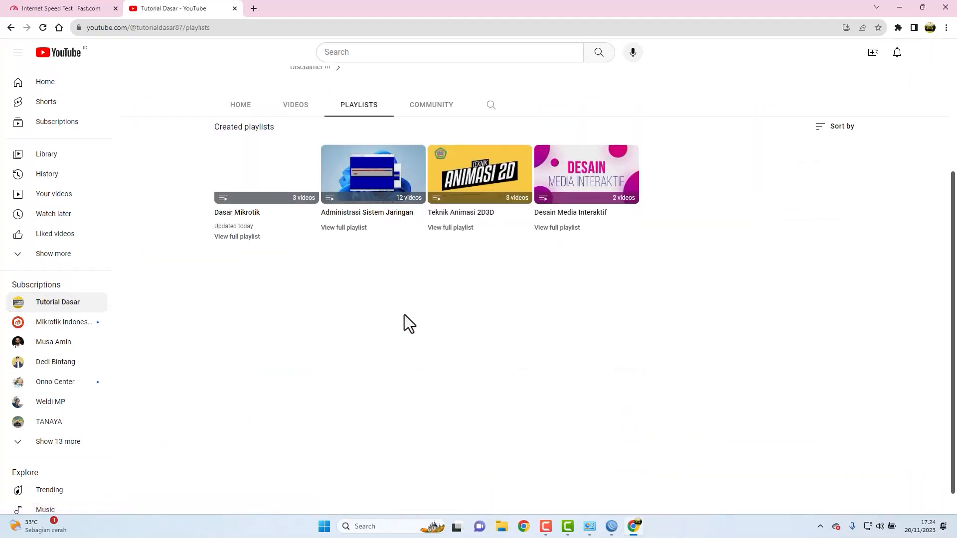
scroll(405, 315, "up", 4)
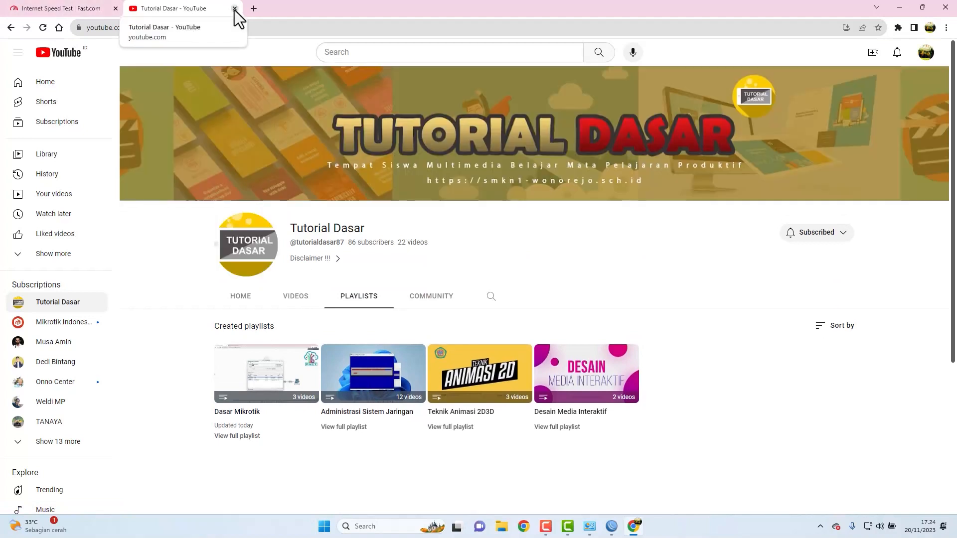
left_click(234, 9)
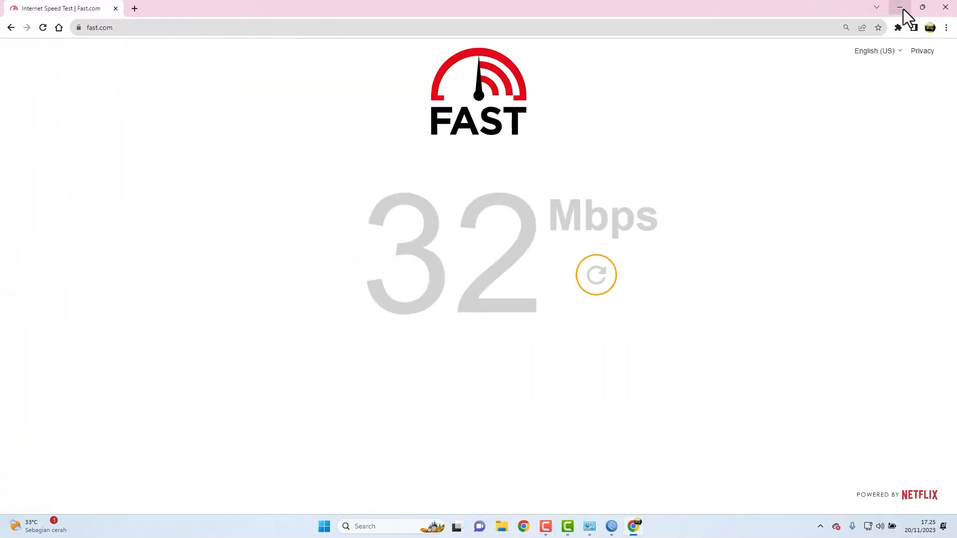
left_click(950, 9)
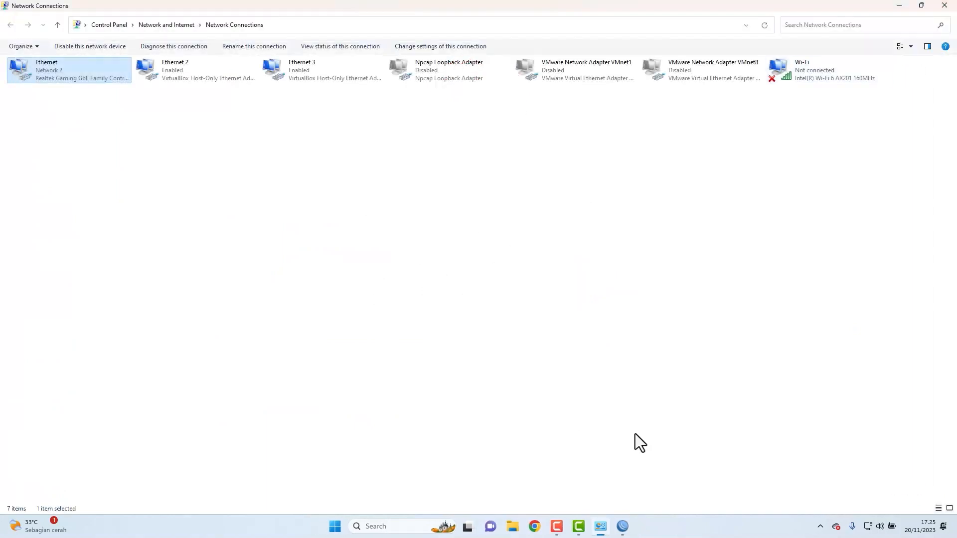
Switch to WinBox, reconnect to the router as admin, and move the terminal window aside.
left_click(620, 526)
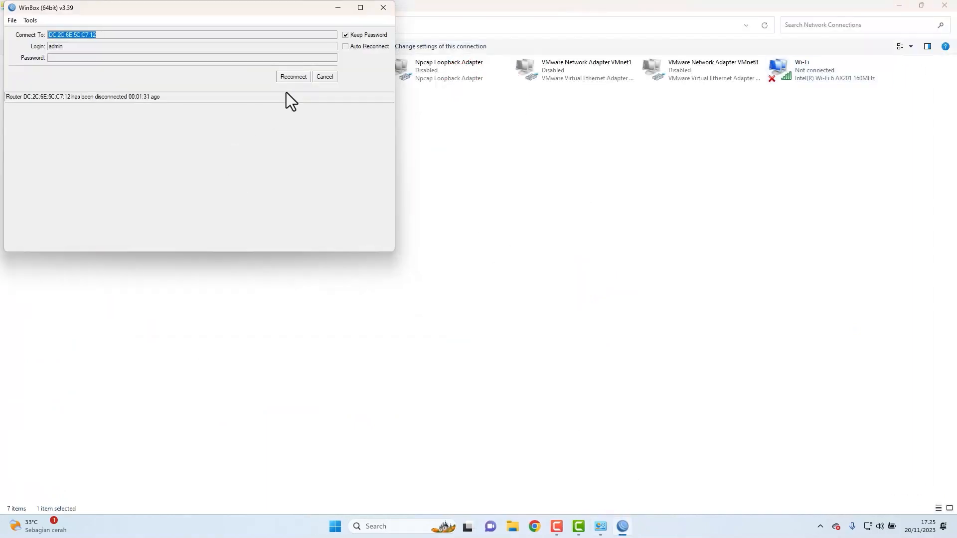
left_click(289, 81)
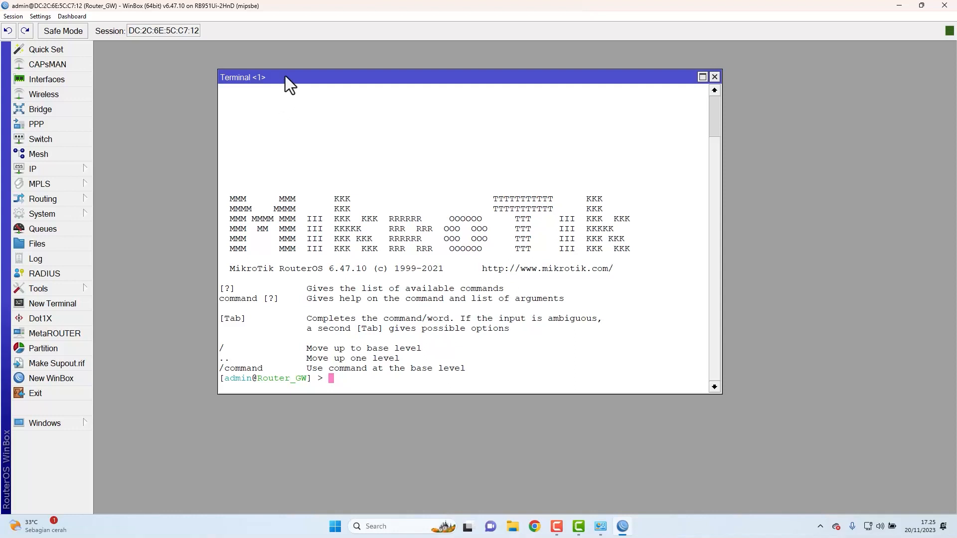
left_click_drag(285, 77, 214, 67)
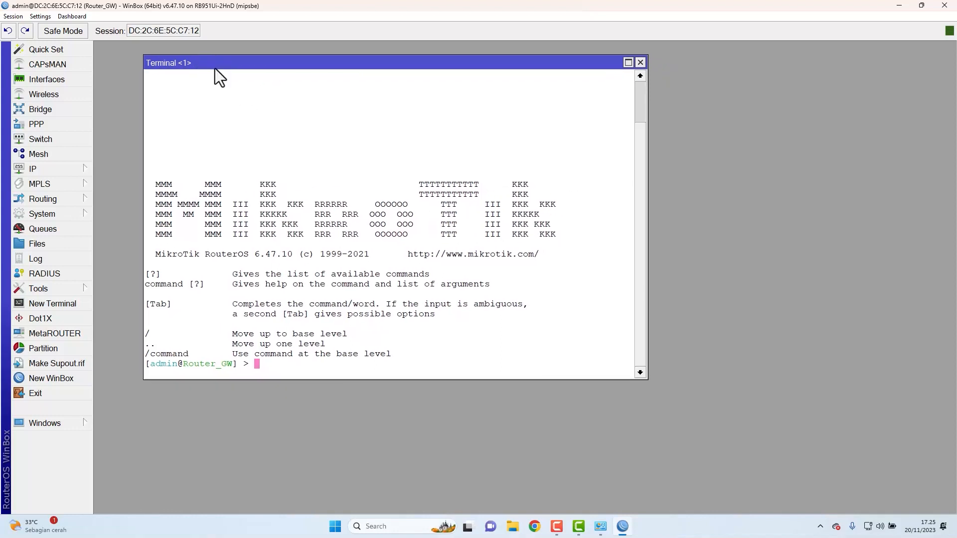
Create a router configuration backup named 20novemver2023 from the file list, leaving the password empty and the encryption at aes-sha256.
left_click(49, 242)
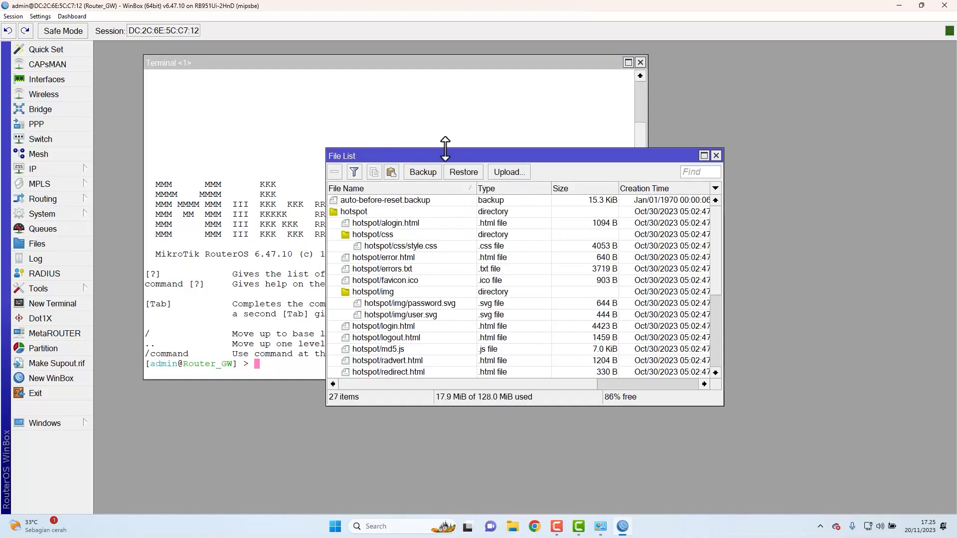
left_click_drag(440, 158, 382, 135)
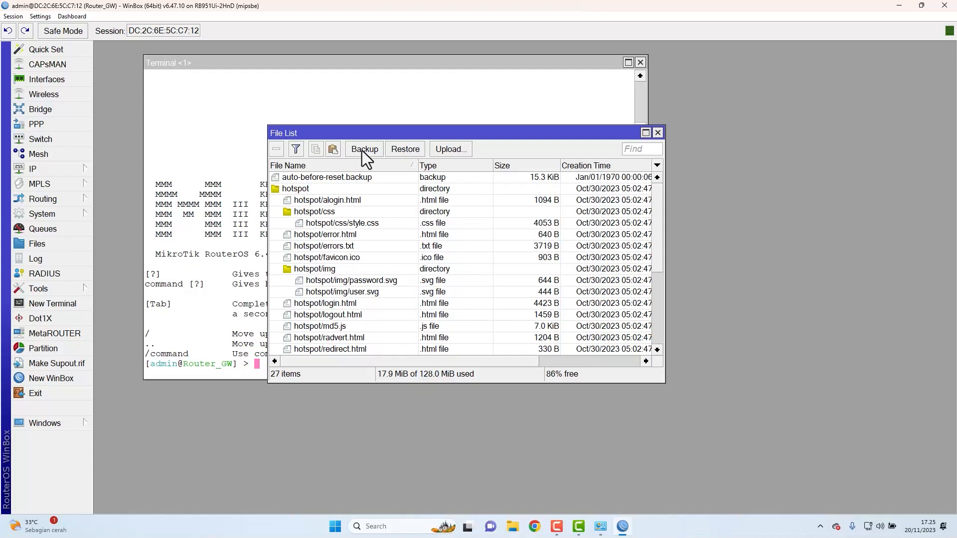
left_click(362, 150)
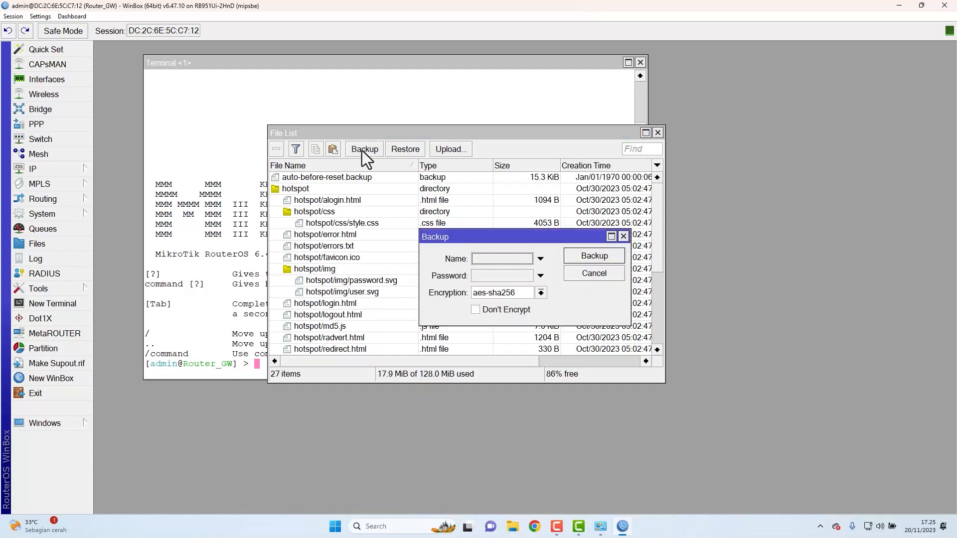
left_click(490, 259)
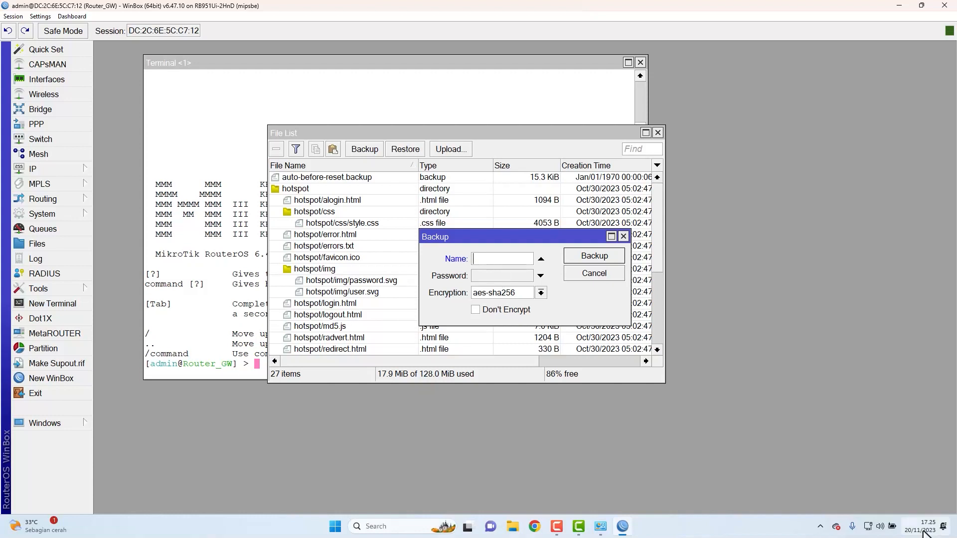
type("20")
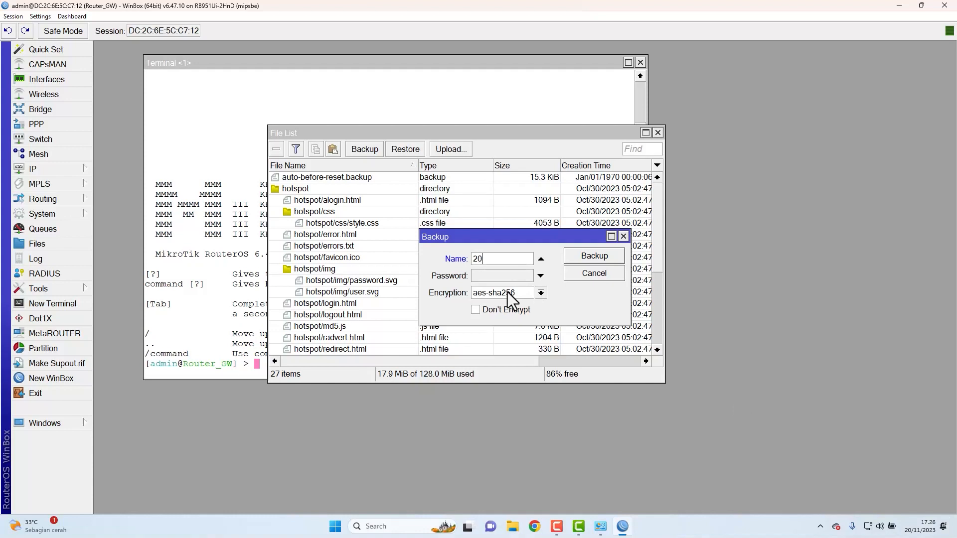
type("novemver20234")
key("BackSpace")
left_click_drag(629, 325, 700, 327)
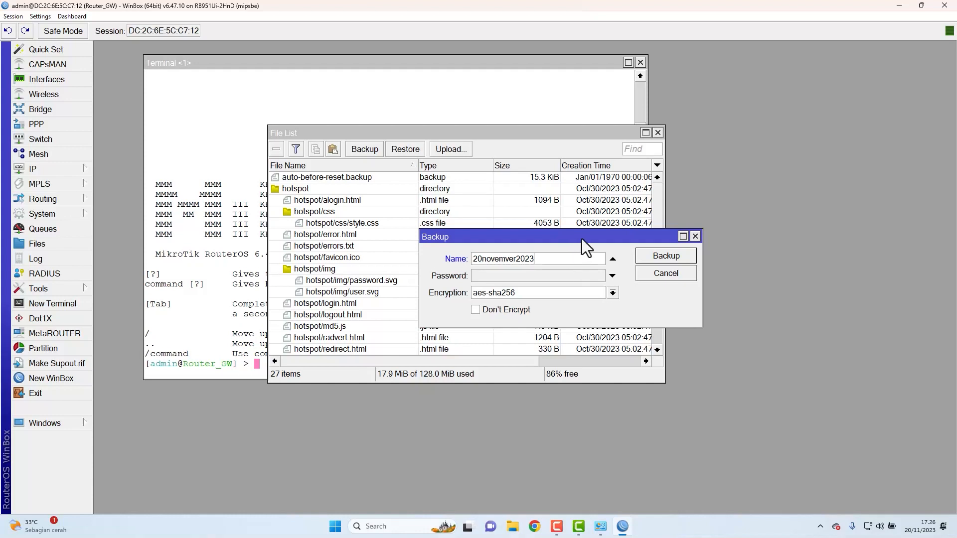
left_click_drag(582, 239, 544, 227)
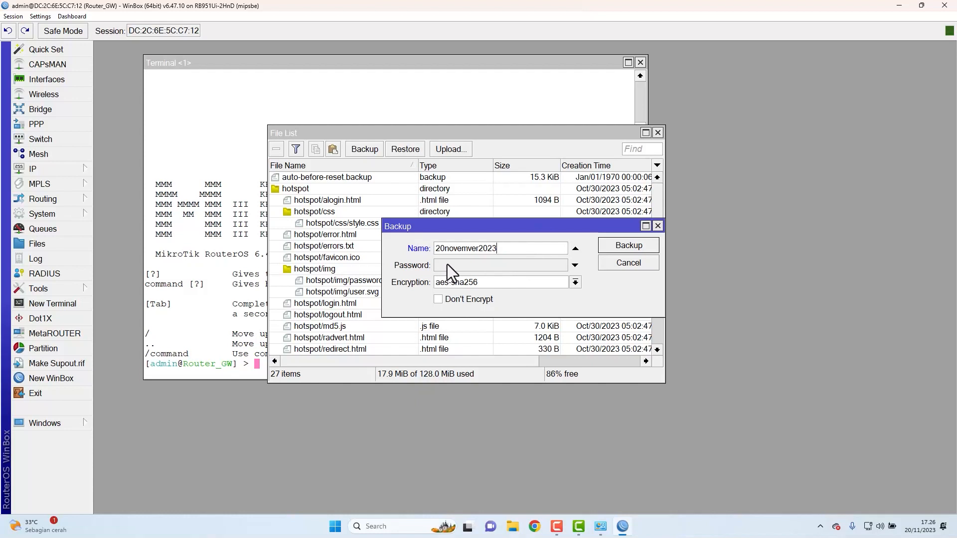
double_click(512, 249)
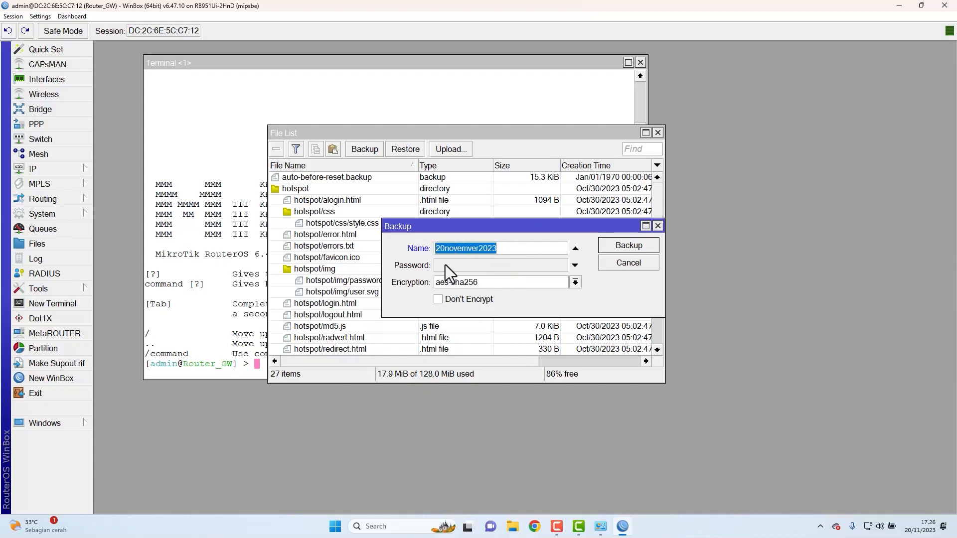
left_click_drag(506, 251, 436, 248)
left_click(624, 247)
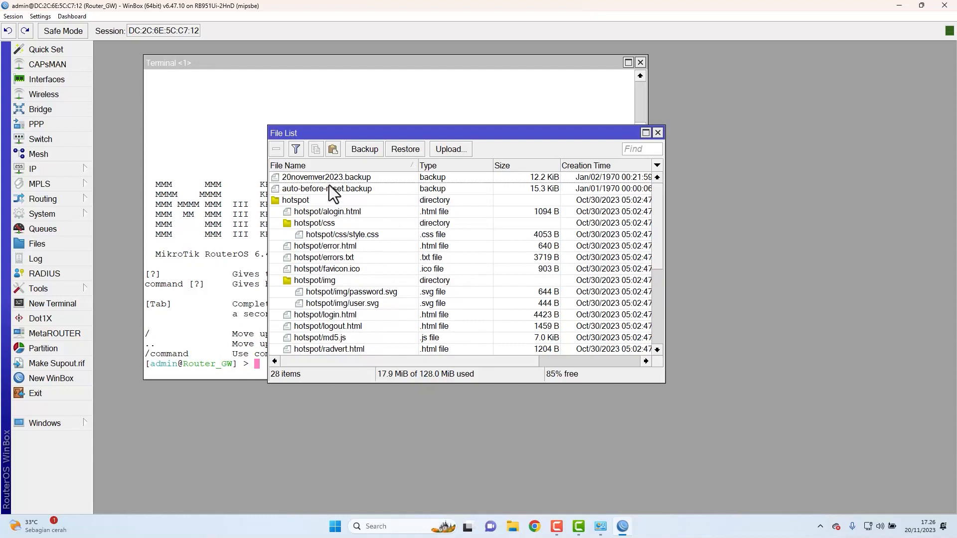
Download 20novemver2023.backup from the router's file list to the computer's Desktop folder.
left_click(326, 178)
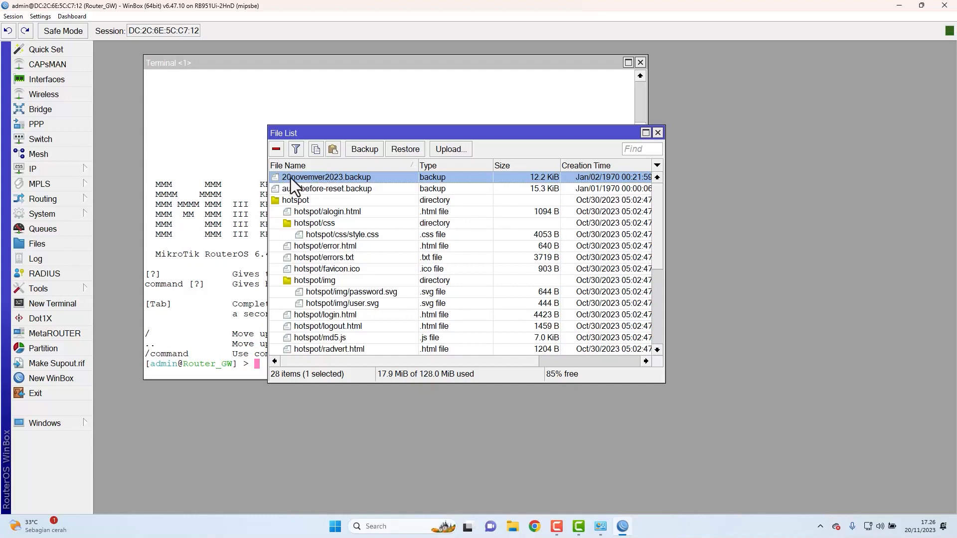
right_click(312, 178)
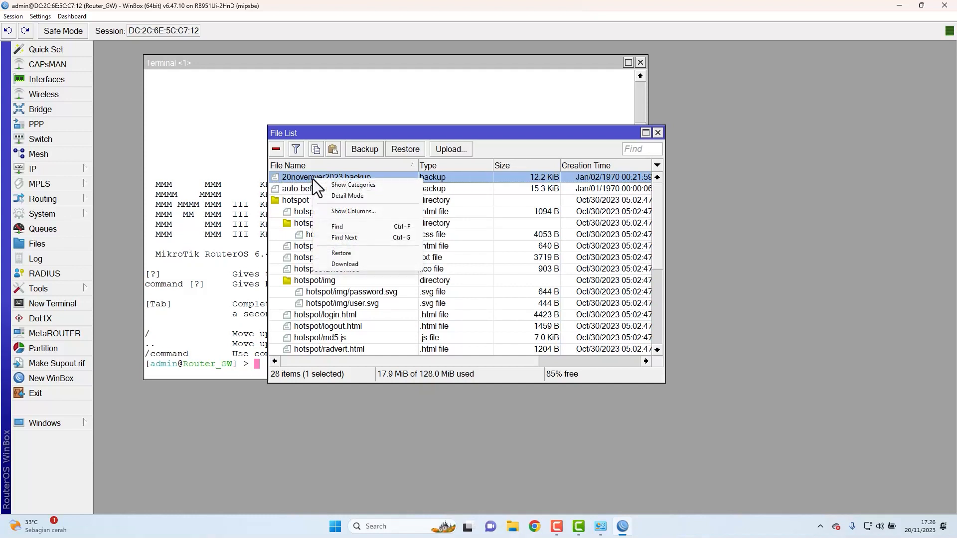
left_click(348, 265)
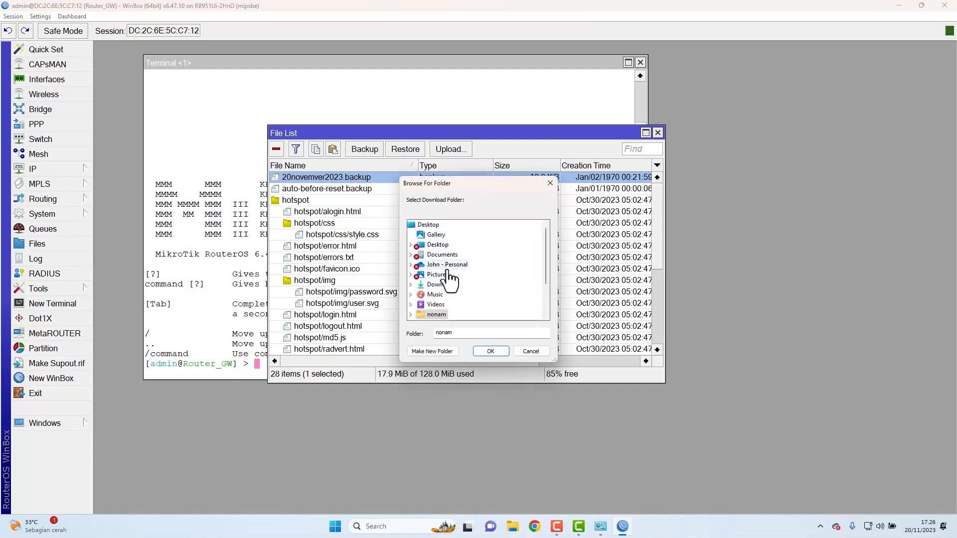
double_click(435, 245)
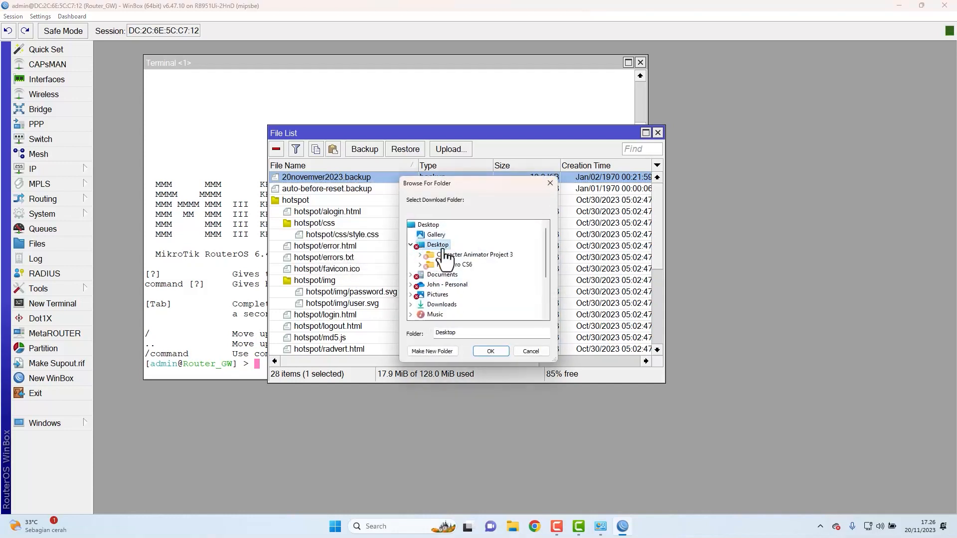
left_click(488, 351)
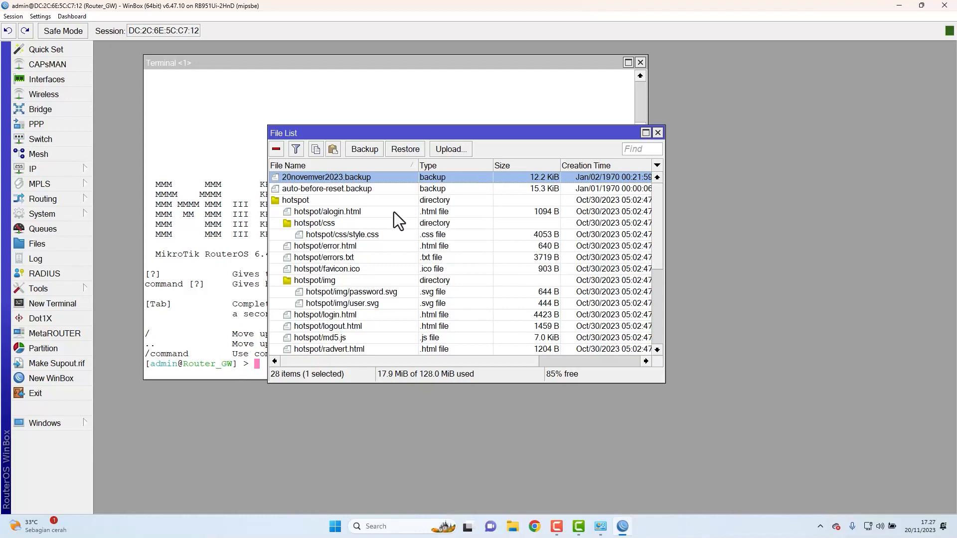
Switch to File Explorer and check the Desktop folder for the downloaded 20novemver2023.backup file.
left_click(515, 526)
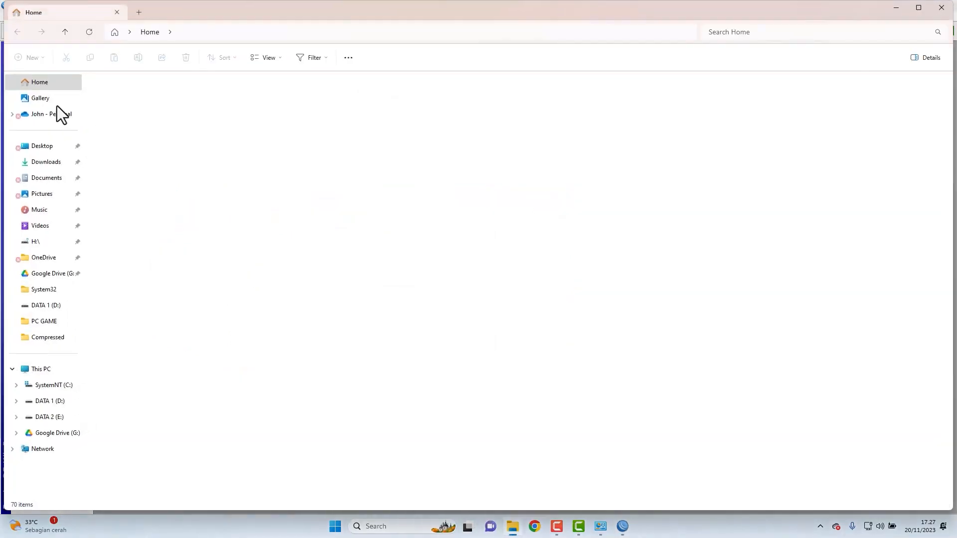
left_click(35, 150)
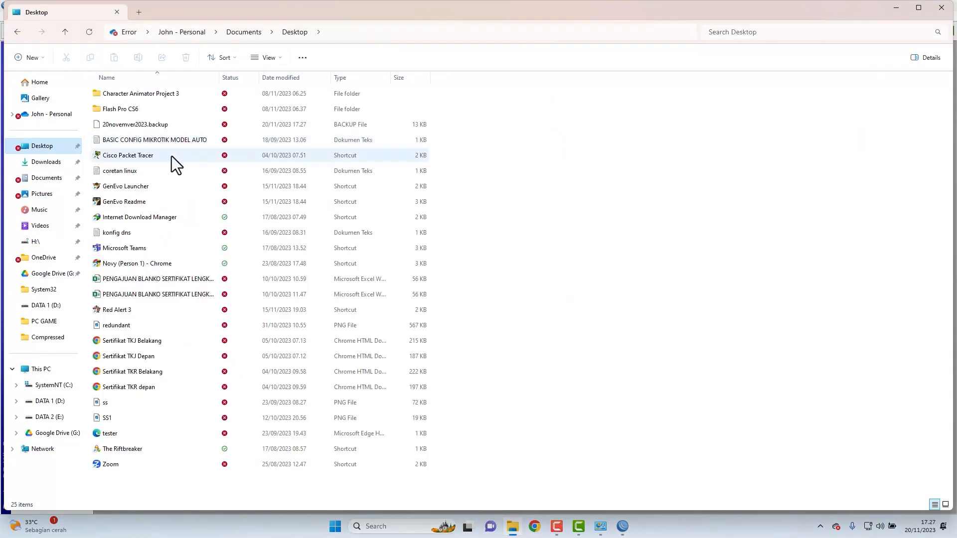
left_click(110, 121)
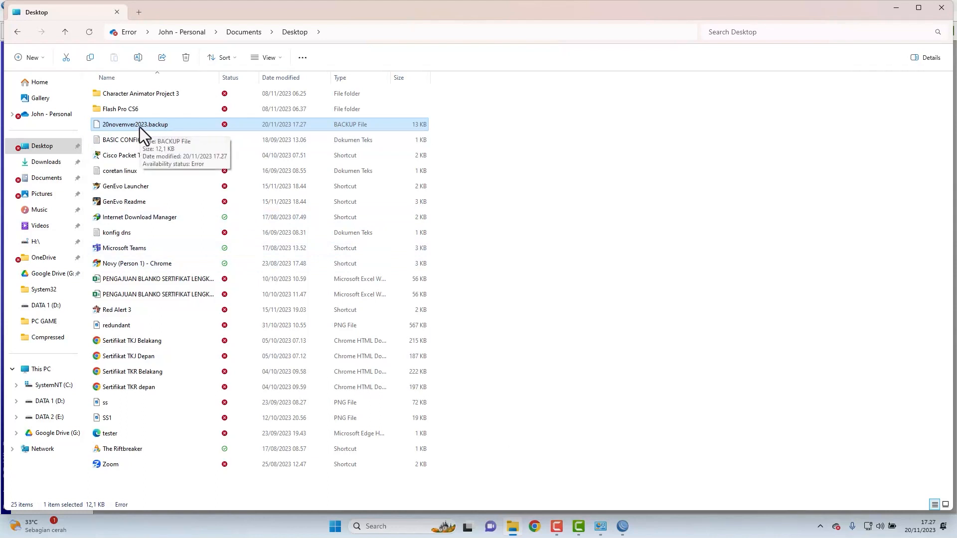
Switch to WinBox and reset the router's configuration with the No Default Configuration option enabled.
left_click(623, 527)
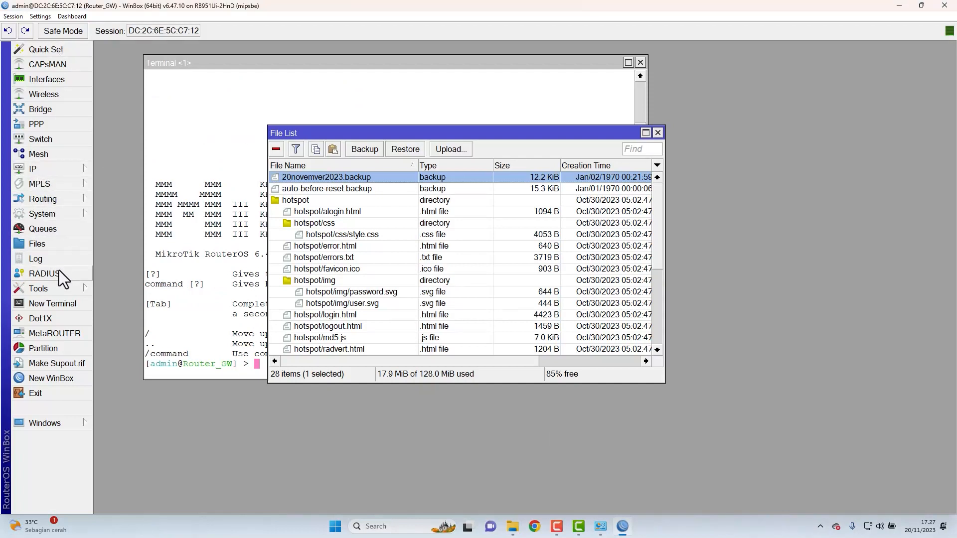
left_click(53, 216)
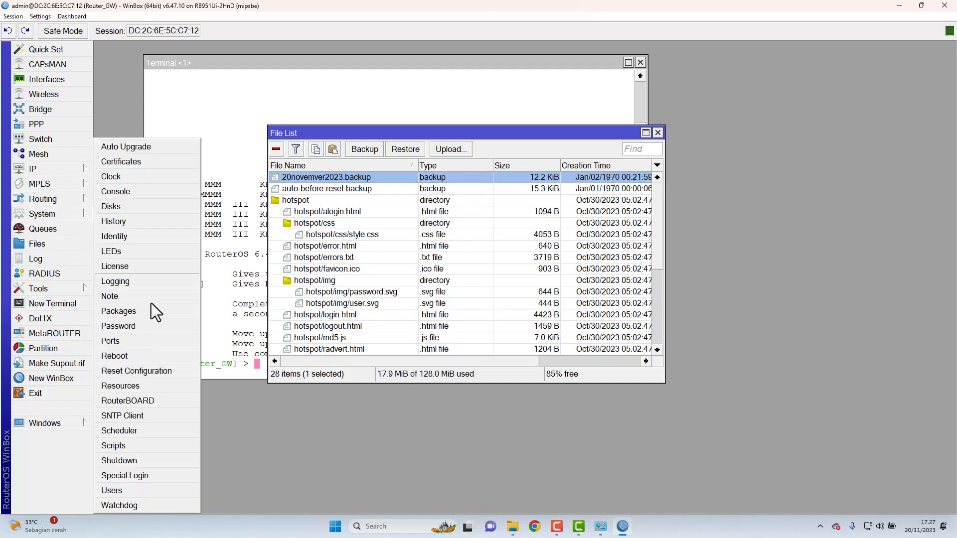
left_click(146, 372)
left_click(489, 285)
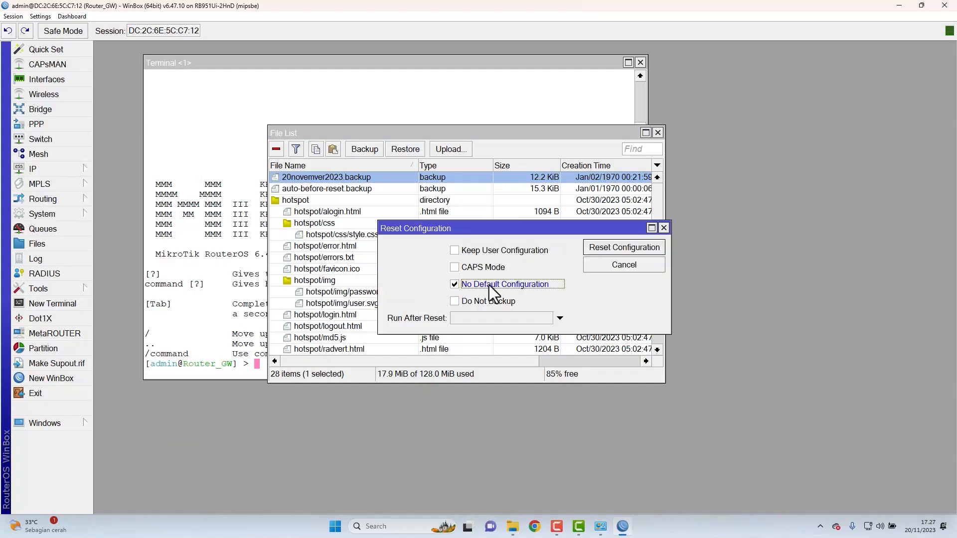
left_click(605, 246)
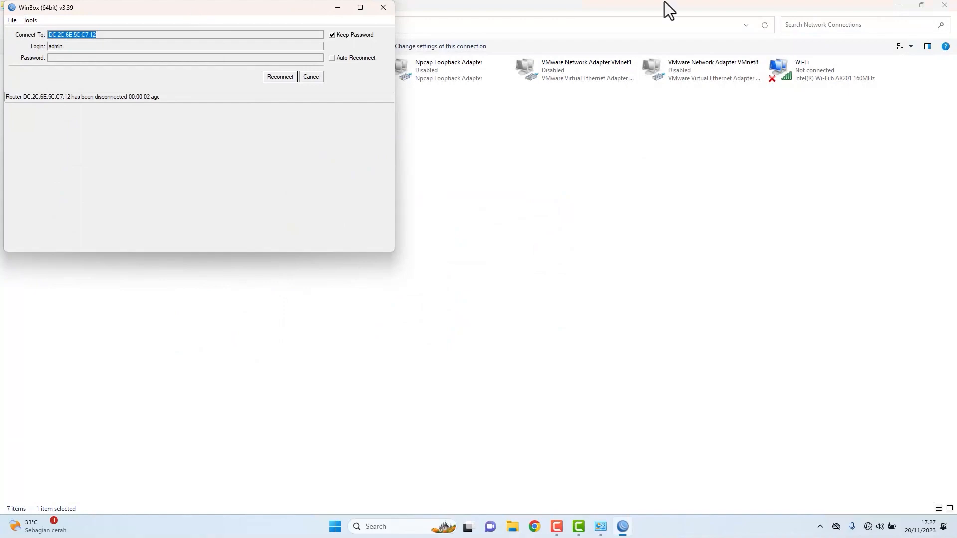
Close the Network Connections window, cancel the dropped session, refresh the neighbor list and connect to the discovered MikroTik router as admin.
left_click(944, 5)
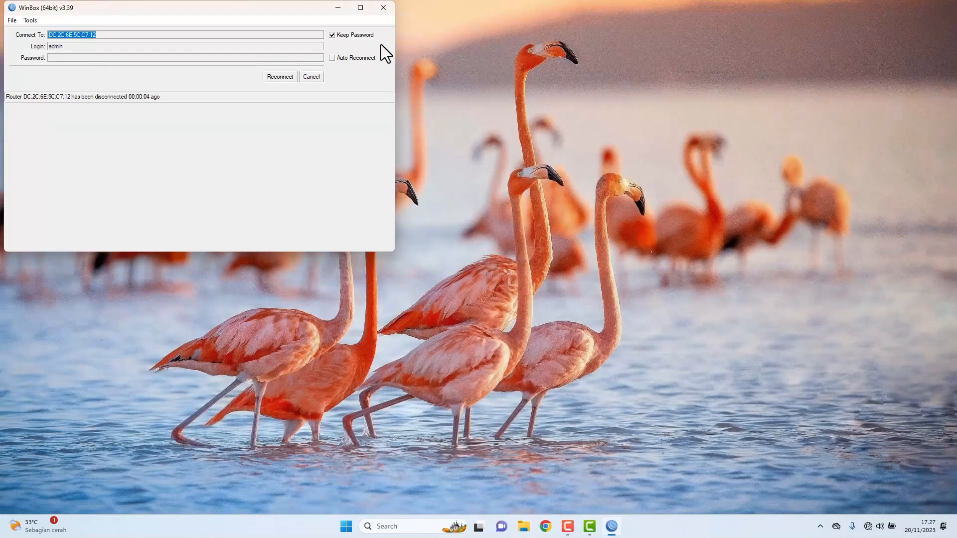
left_click_drag(270, 11, 598, 117)
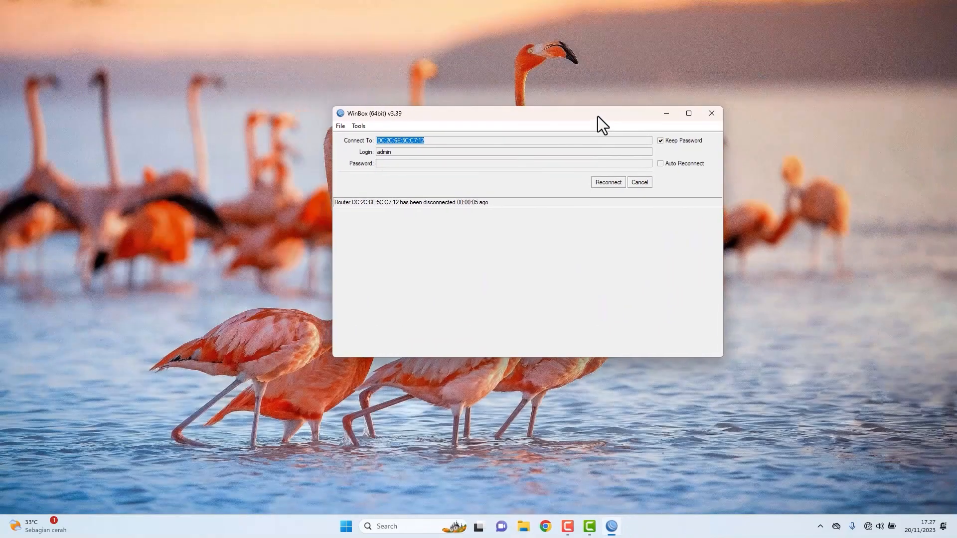
left_click(640, 182)
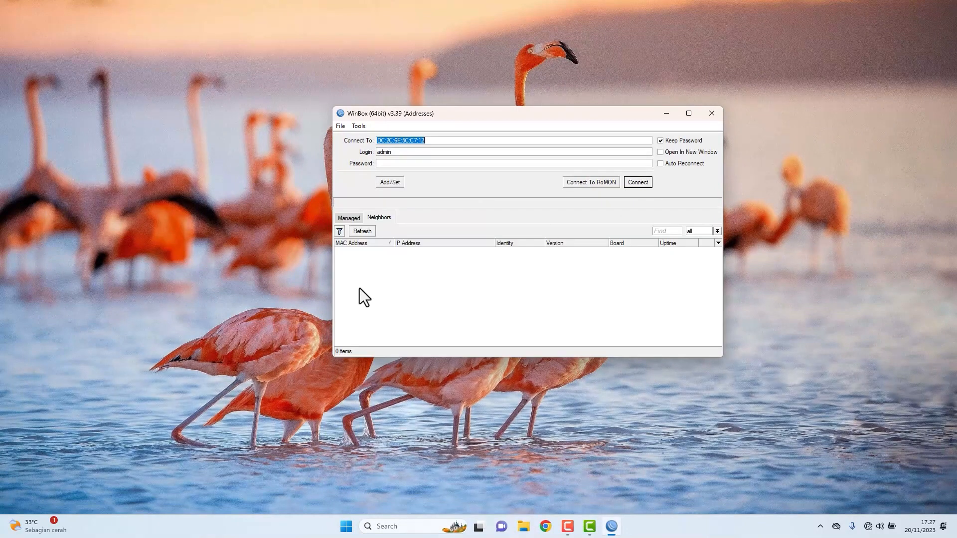
left_click(363, 231)
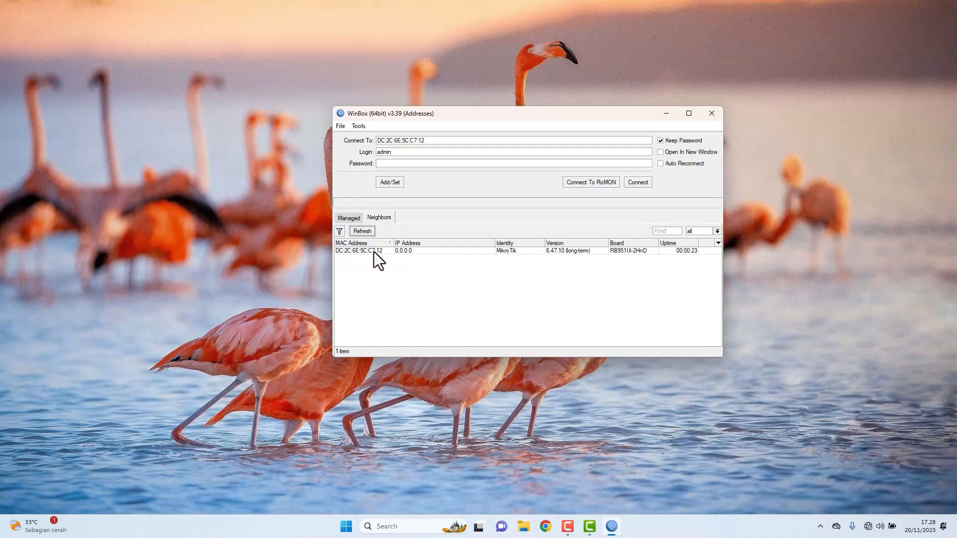
left_click(361, 250)
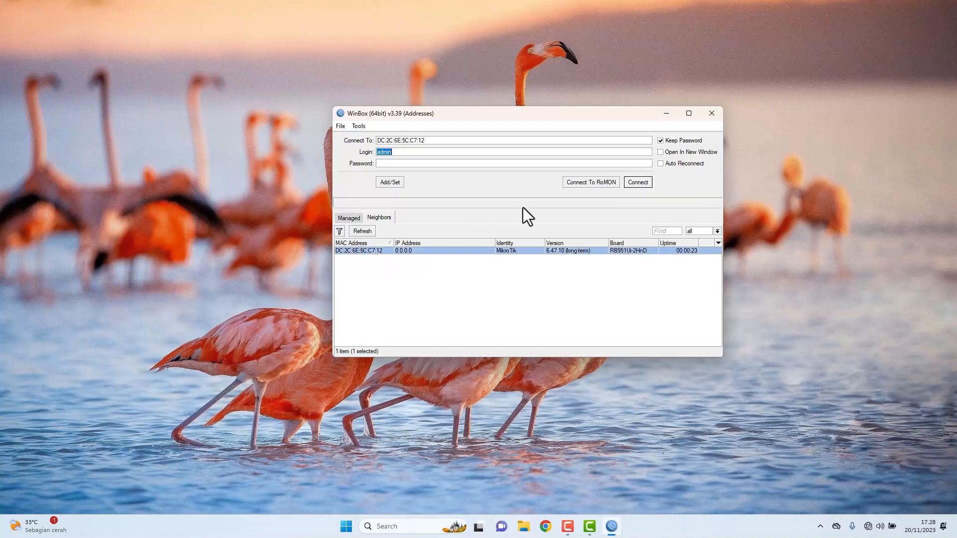
left_click(640, 182)
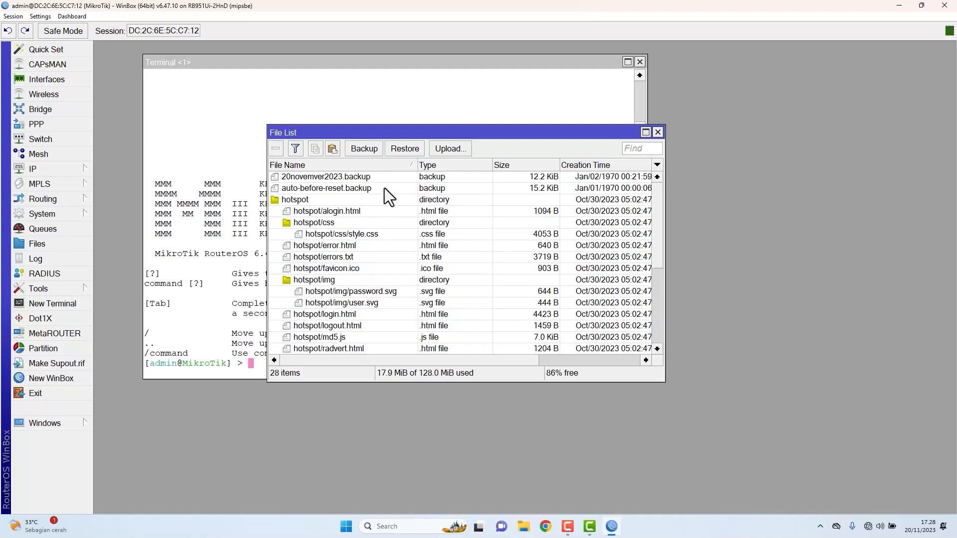
Cancel the interrupted reconnection and connect to the MikroTik router again as admin from the neighbor list.
left_click(349, 177)
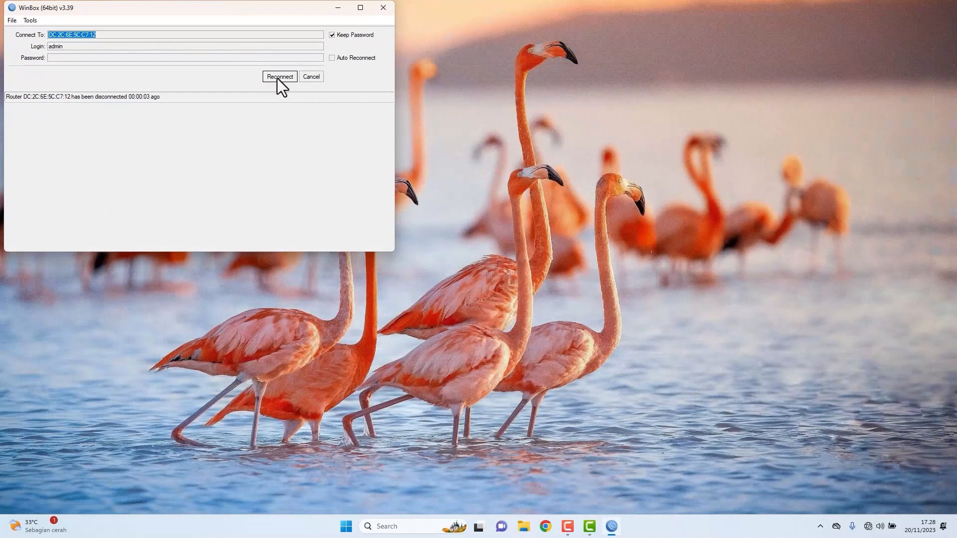
left_click(277, 77)
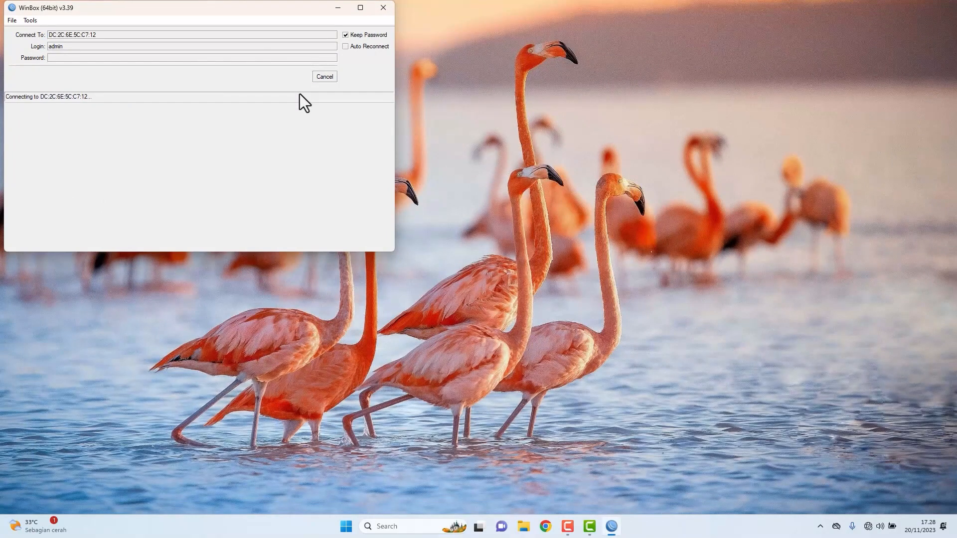
left_click(327, 75)
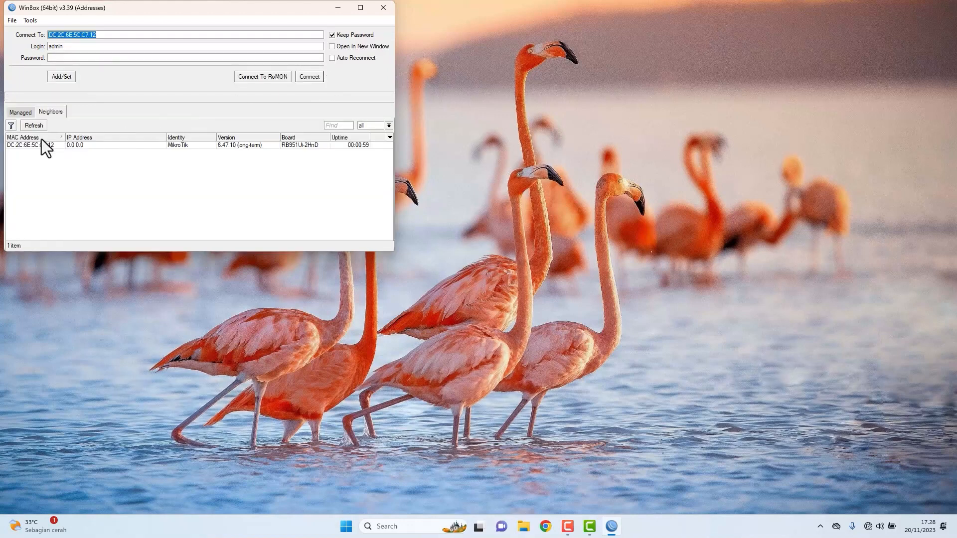
left_click(33, 145)
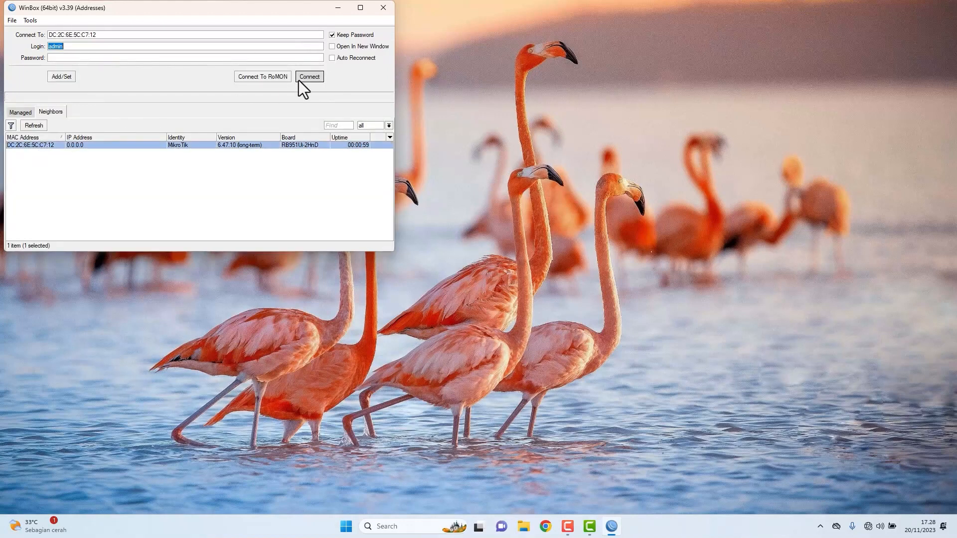
left_click(299, 77)
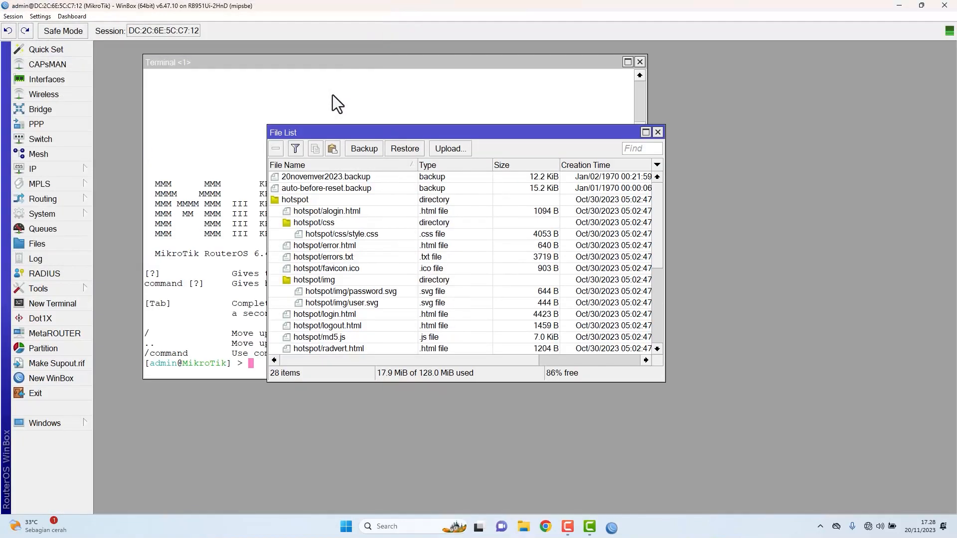
Close the file list and check the router's IP address list for existing entries.
left_click(657, 133)
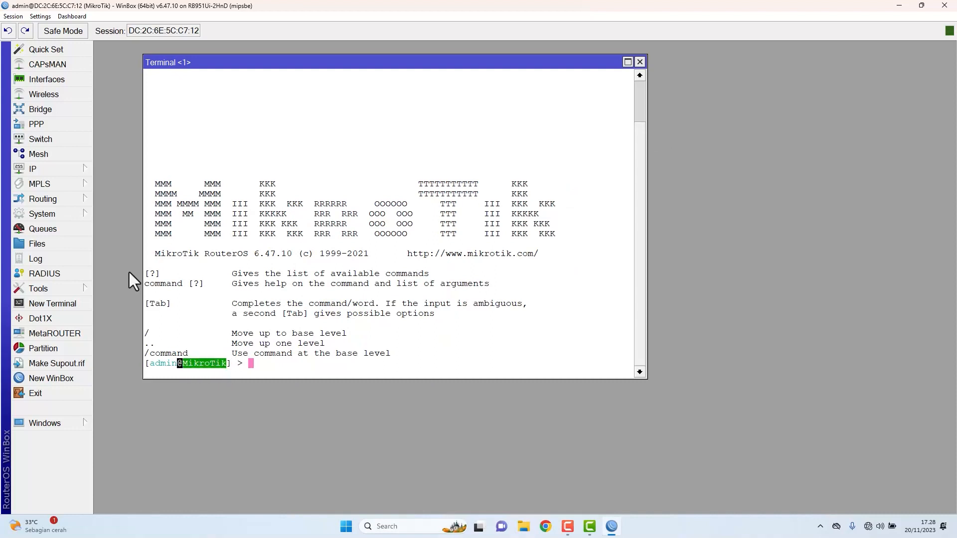
left_click(67, 172)
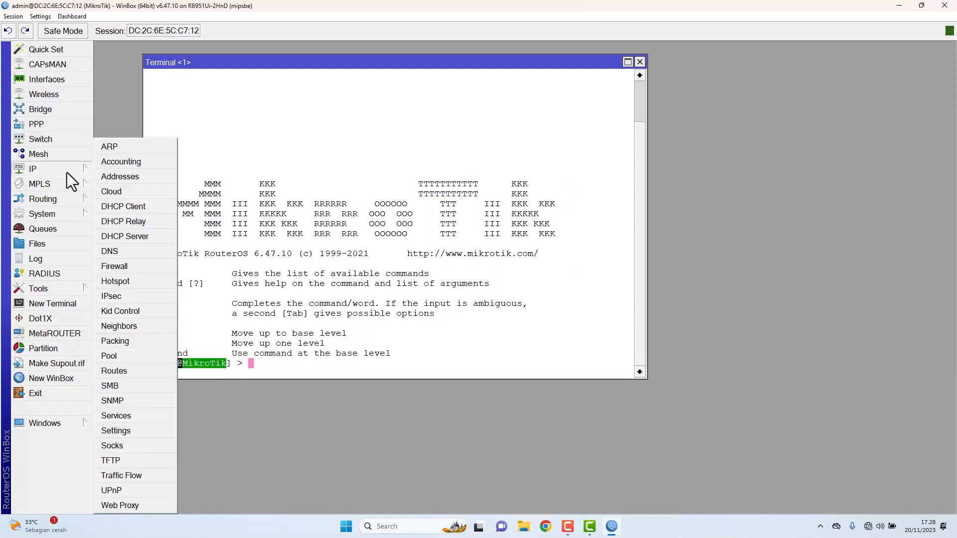
left_click(107, 180)
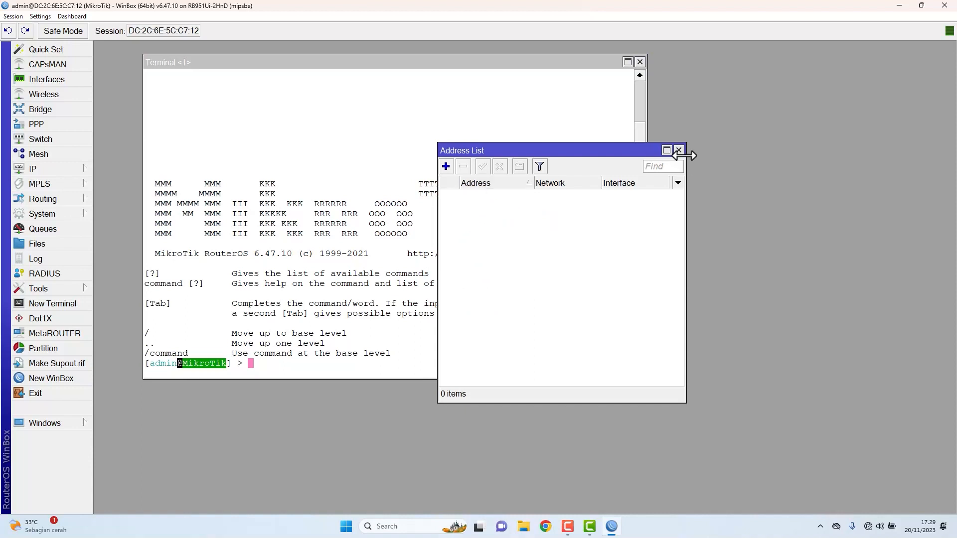
Ping google.com from the router's terminal to test internet access, and close the terminal.
left_click(374, 361)
type("ping g")
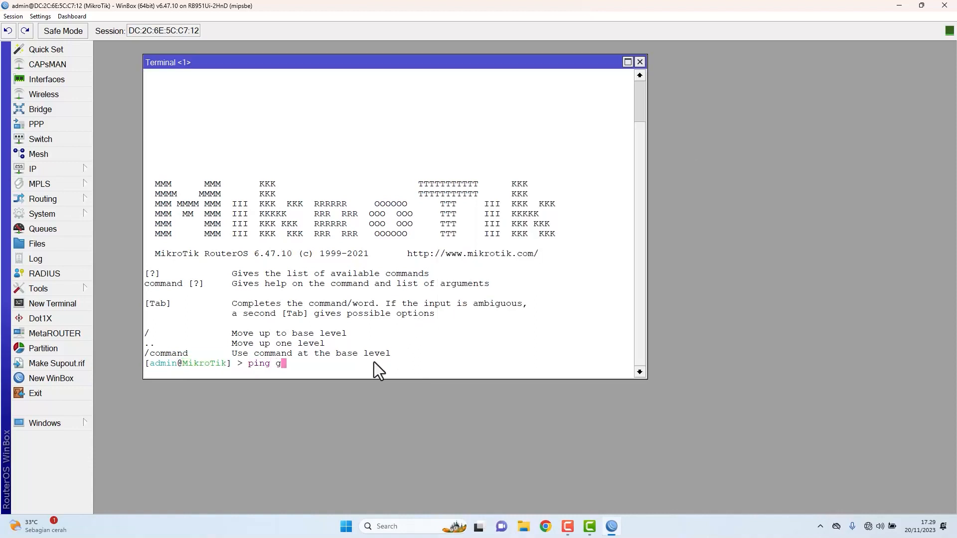
type("ooglr.com")
key("Return")
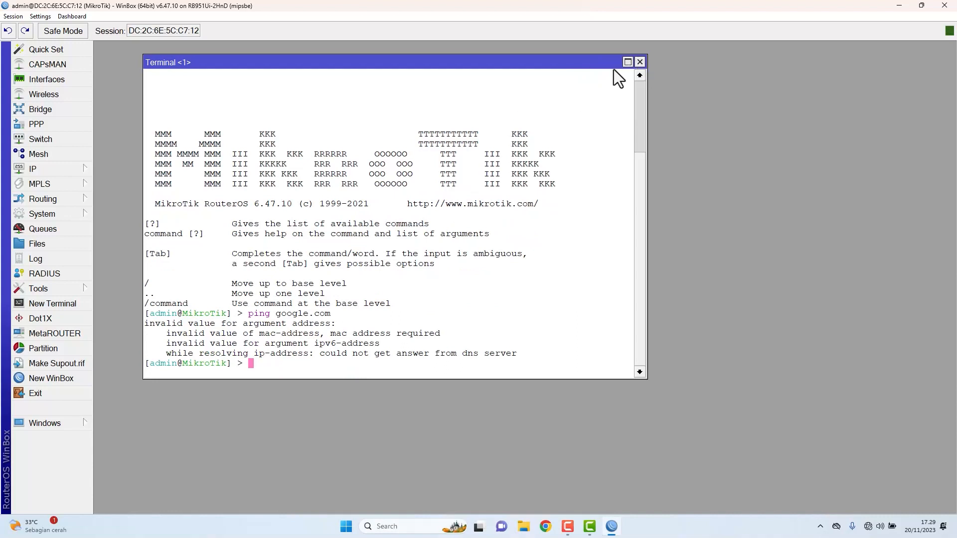
left_click(639, 62)
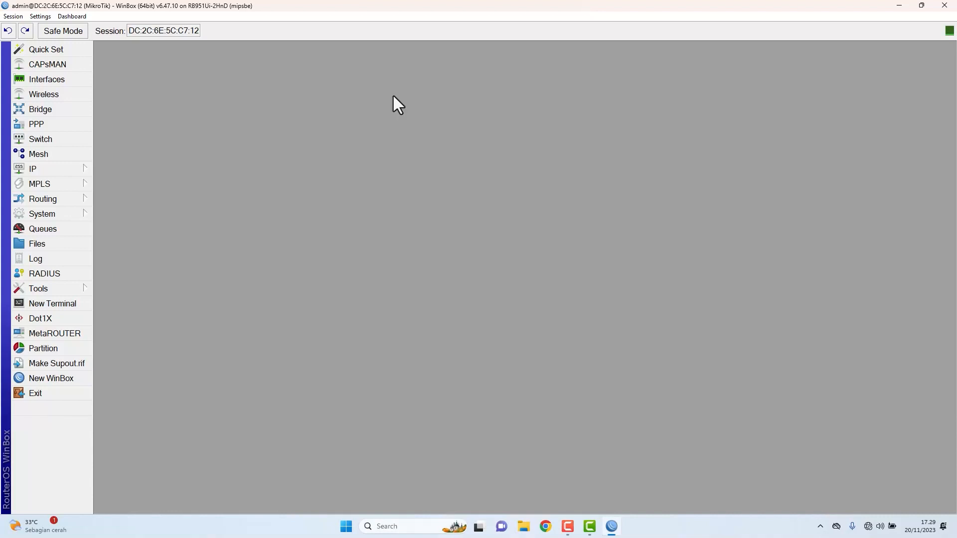
Upload 20novemver2023.backup from the computer's Desktop folder to the router's file list.
left_click(50, 244)
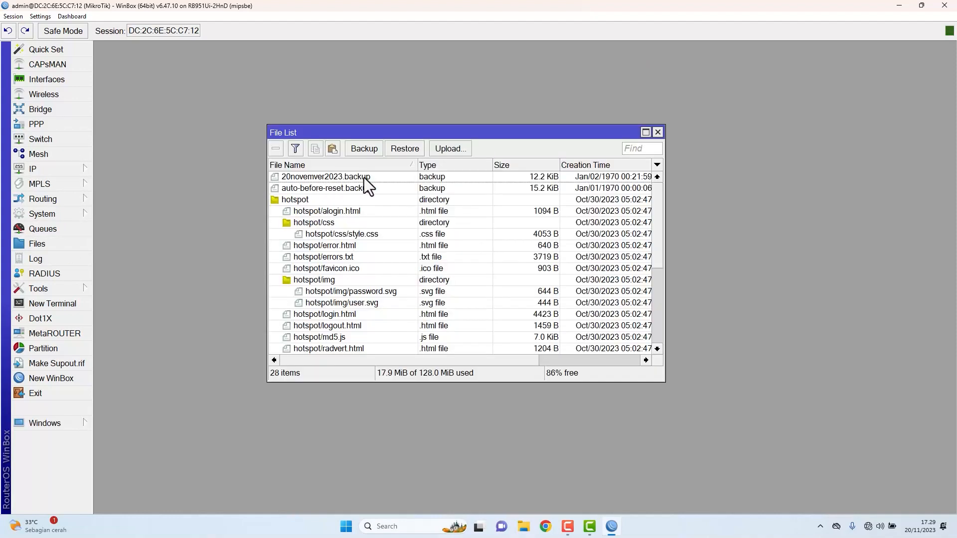
left_click(450, 149)
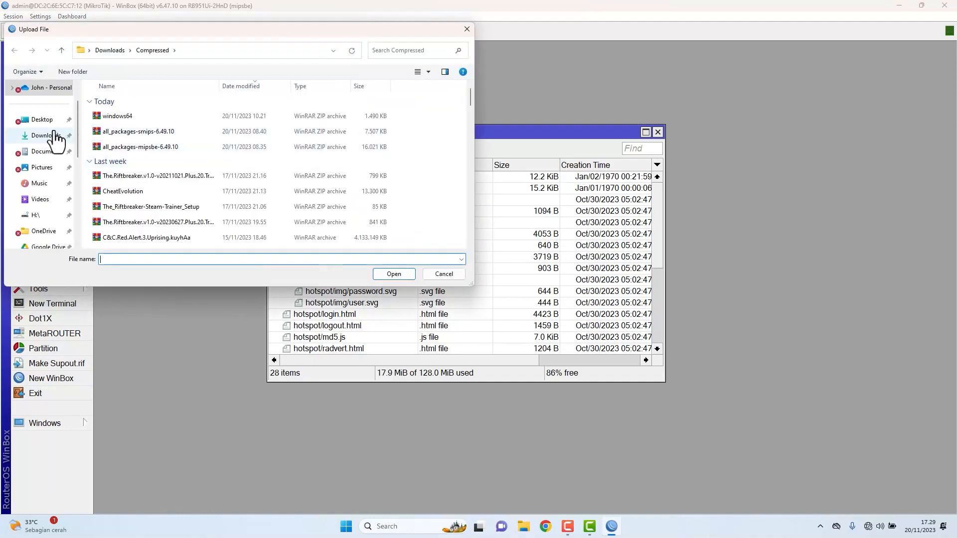
left_click(42, 122)
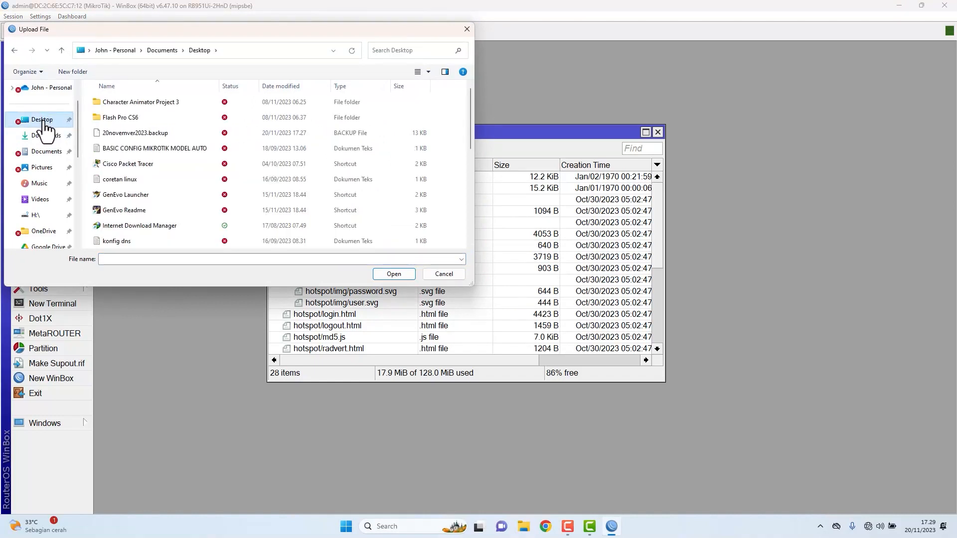
left_click(113, 135)
left_click(391, 274)
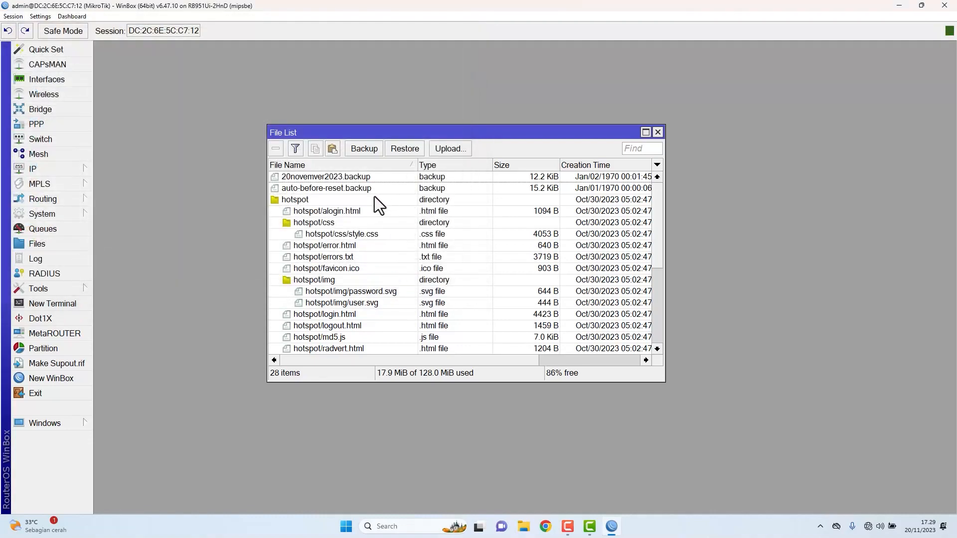
Delete 20novemver2023.backup from the router's file list and look through the remaining files.
left_click(326, 176)
right_click(326, 176)
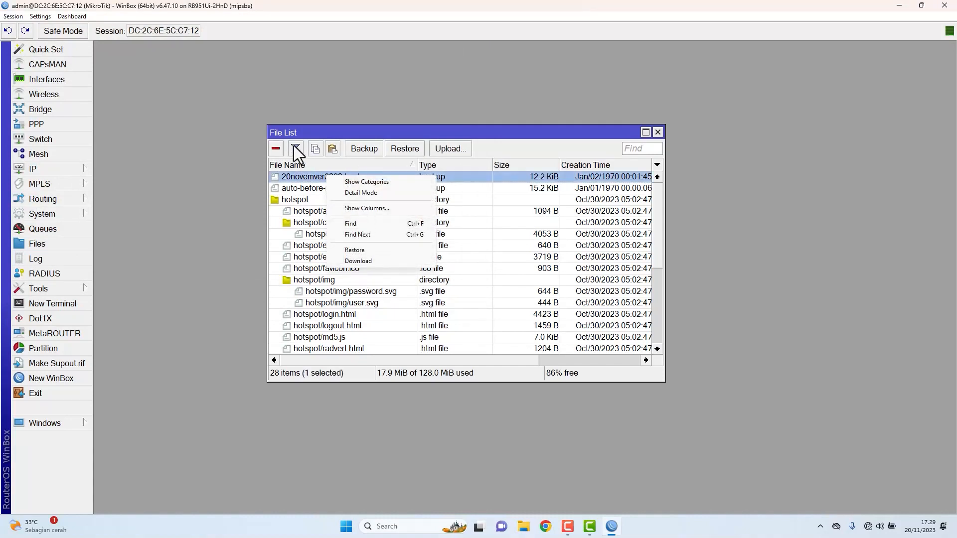
left_click(277, 147)
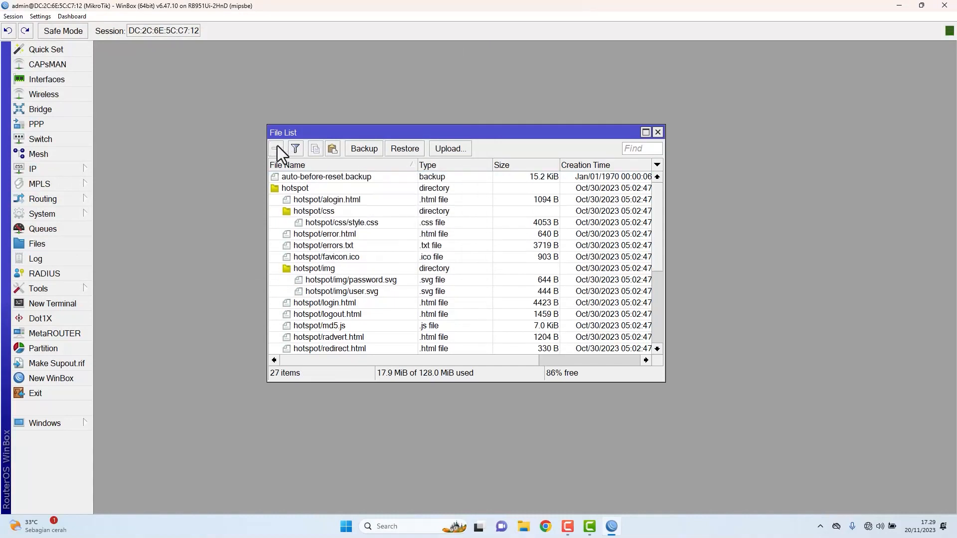
left_click(297, 178)
scroll(306, 265, "down", 4)
scroll(306, 265, "up", 3)
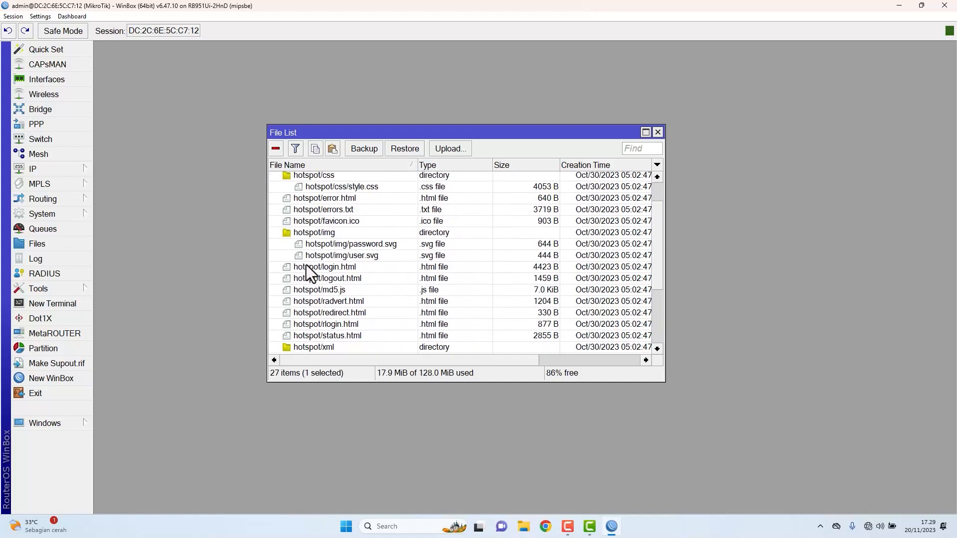
scroll(306, 265, "up", 1)
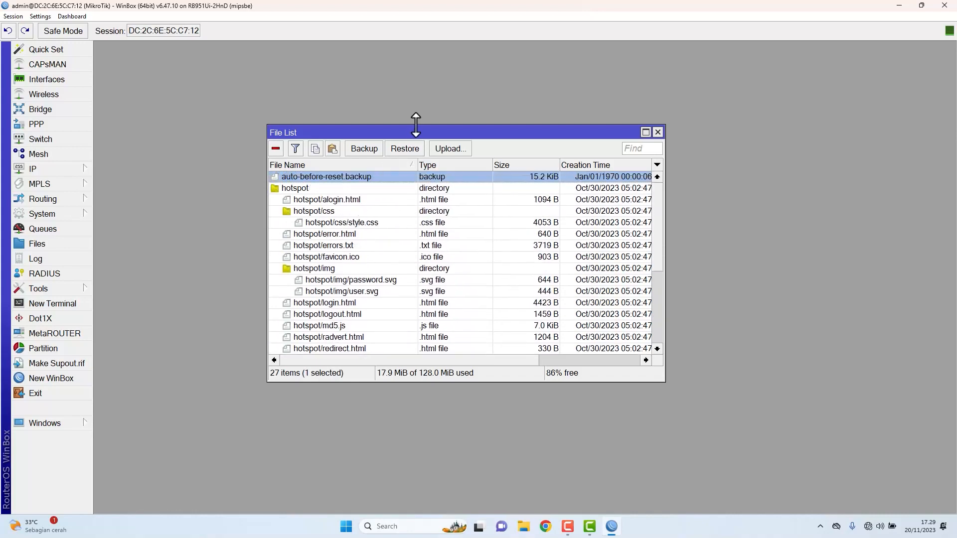
Upload the deleted 20novemver2023.backup to the router again from the Desktop folder.
left_click(439, 152)
left_click(128, 133)
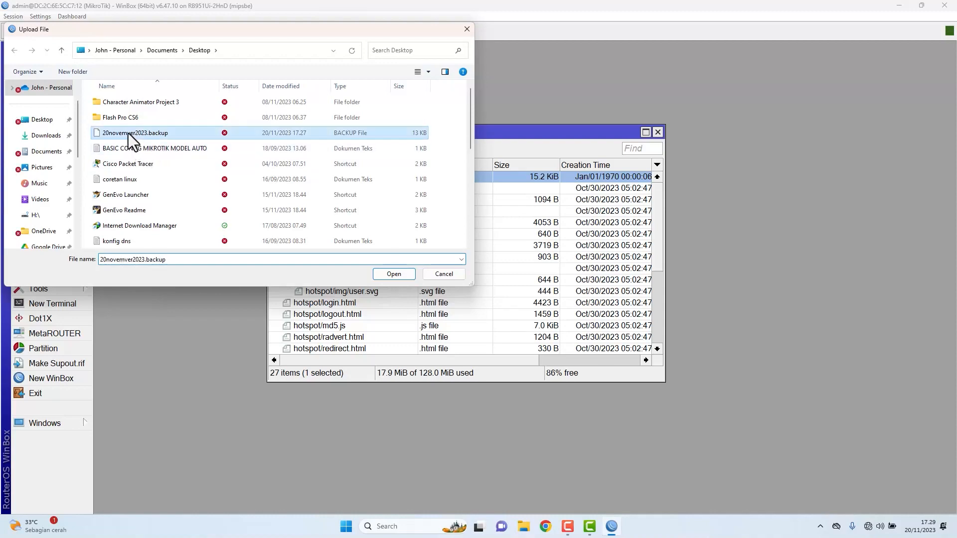
left_click(389, 276)
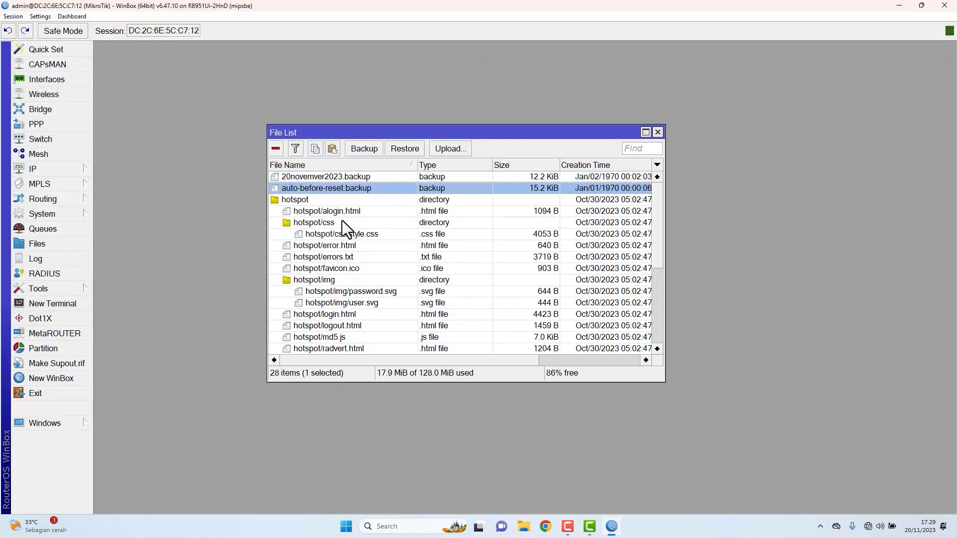
Restore the router configuration from 20novemver2023.backup with the password left empty, and accept the reboot.
left_click(325, 177)
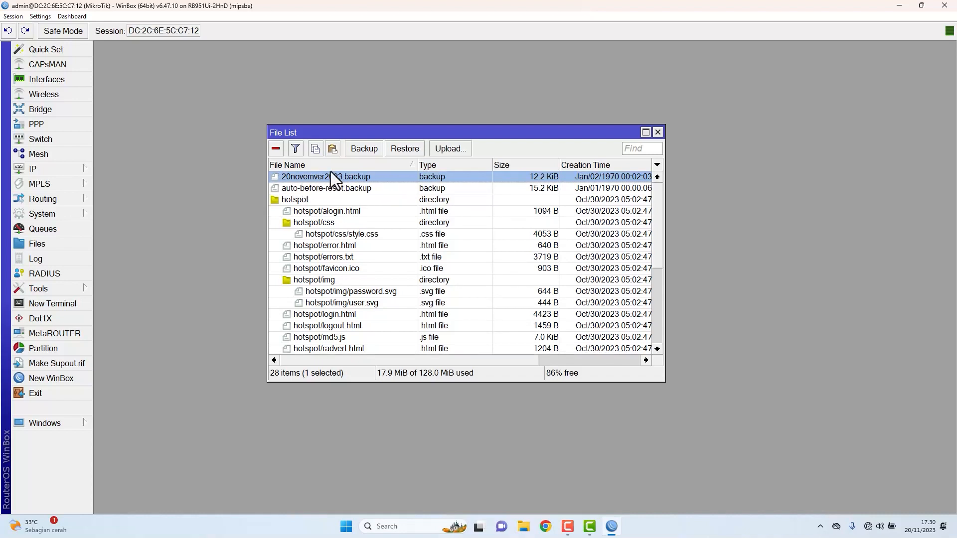
left_click(398, 151)
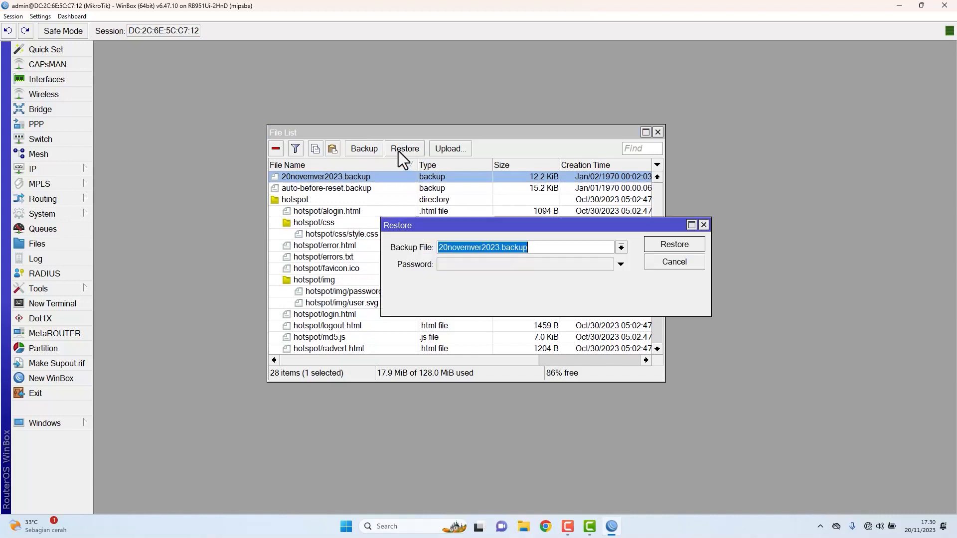
left_click(660, 247)
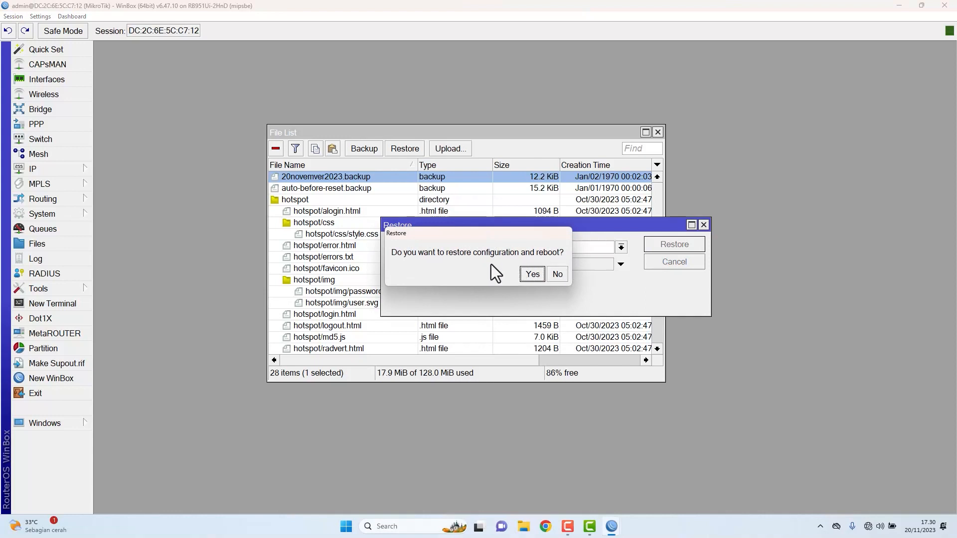
left_click(532, 274)
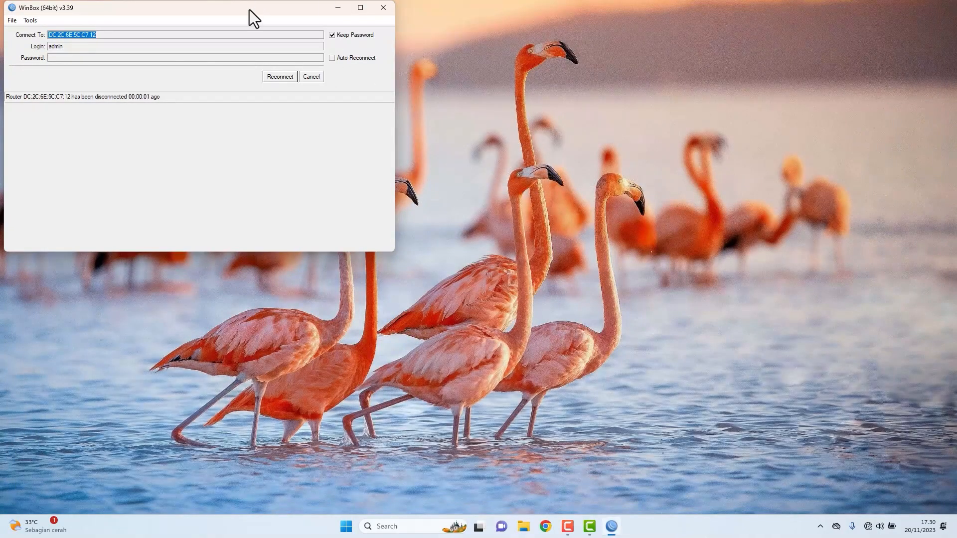
Cancel the reconnect prompt, connect to the router found at 192.168.2.1 as admin with the password left empty, and maximize the window.
left_click_drag(242, 10, 486, 113)
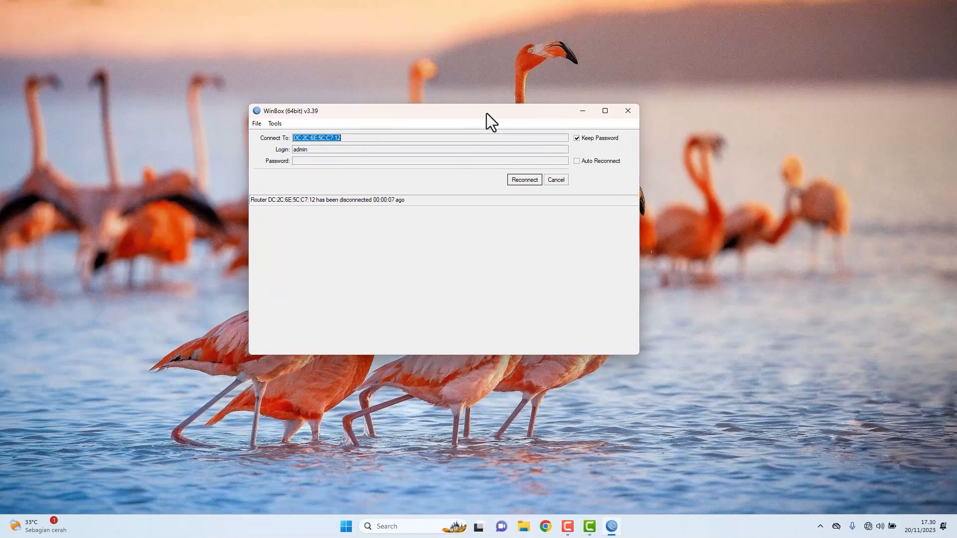
left_click(556, 179)
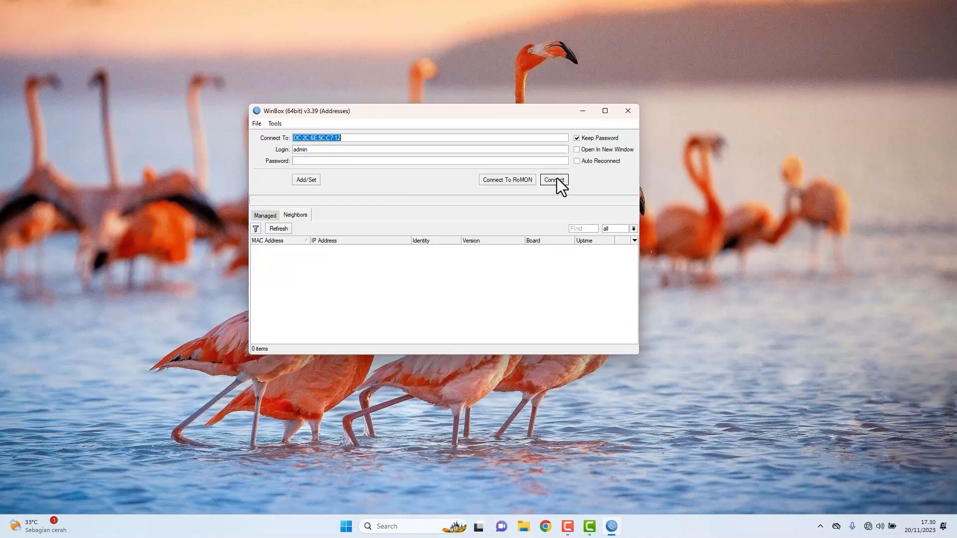
left_click(275, 231)
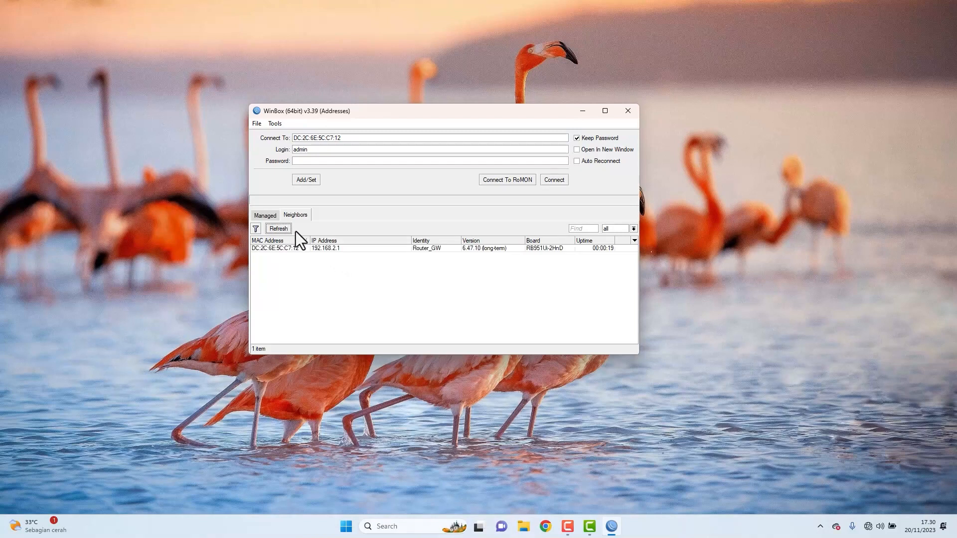
left_click(331, 246)
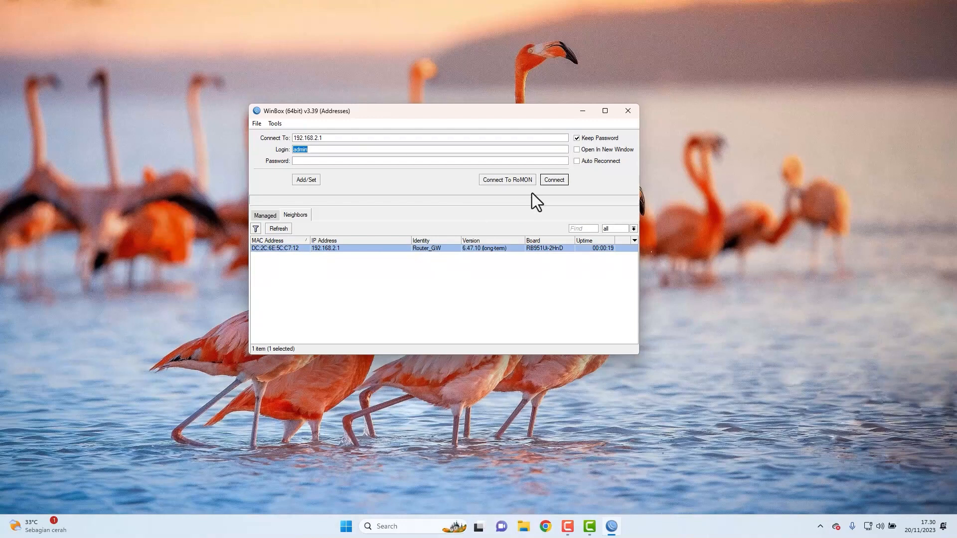
left_click(554, 180)
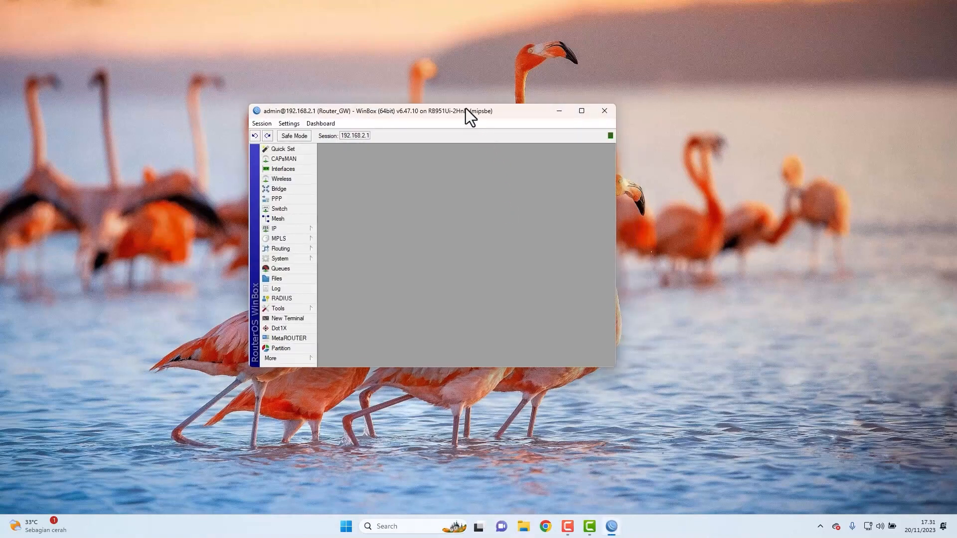
double_click(465, 110)
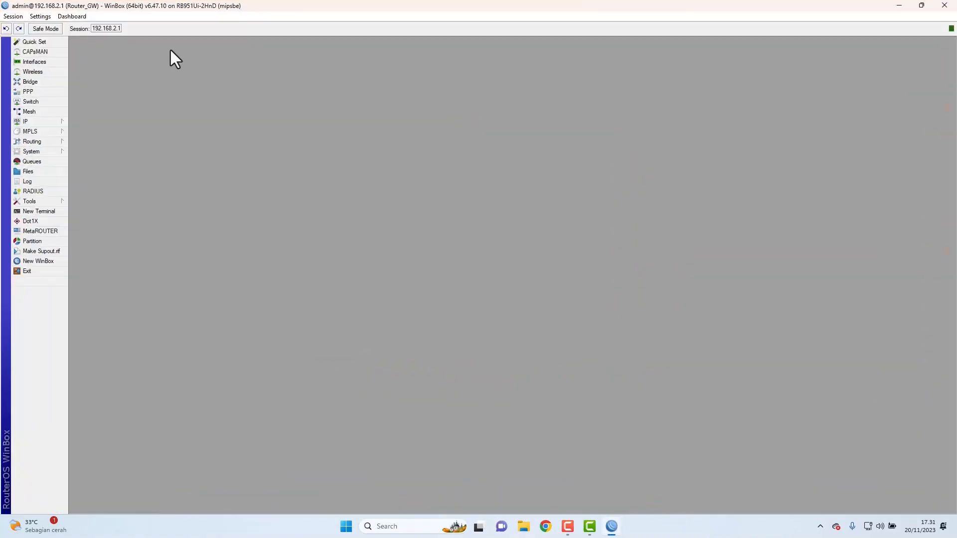
Ping google.com from a new router terminal to test the internet connection, and close the terminal.
left_click(37, 214)
type("pin")
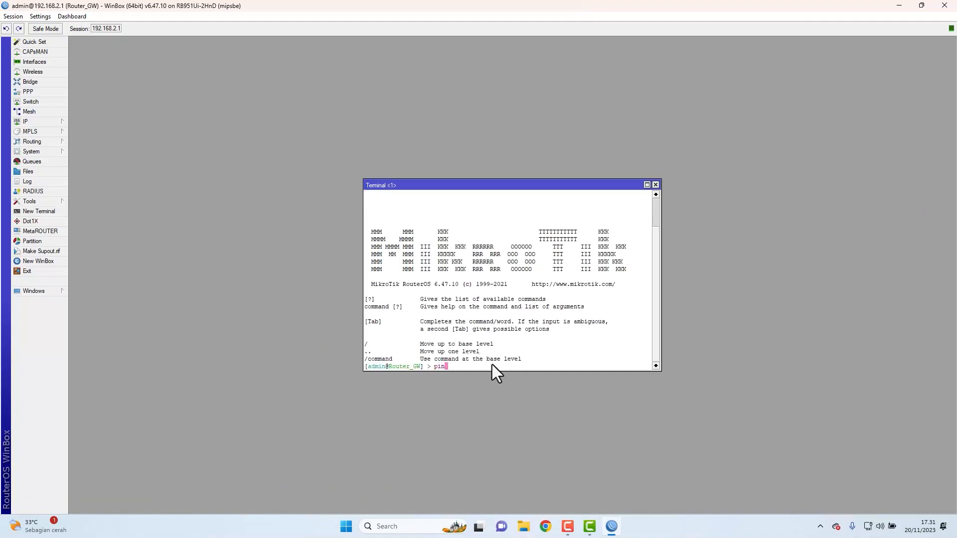
type("g google.com")
key("Return")
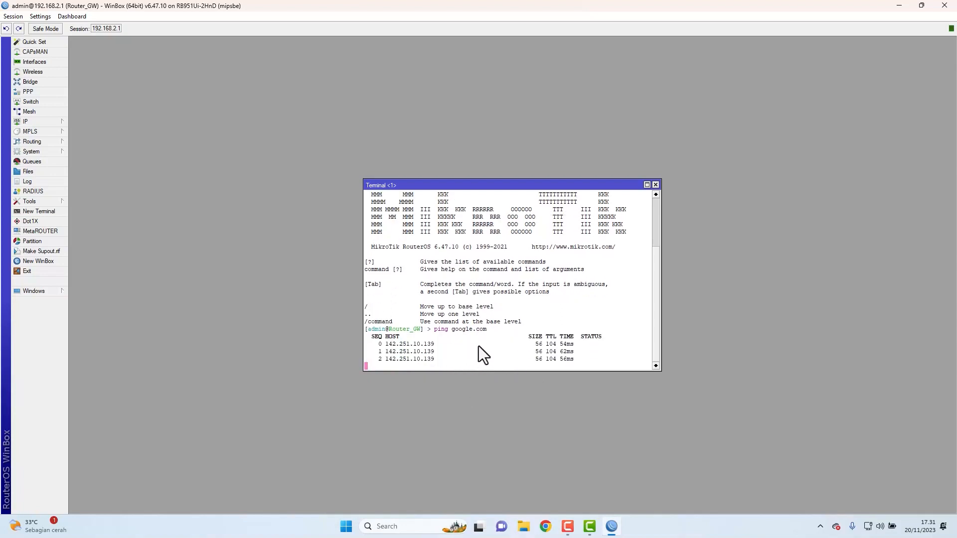
left_click(656, 185)
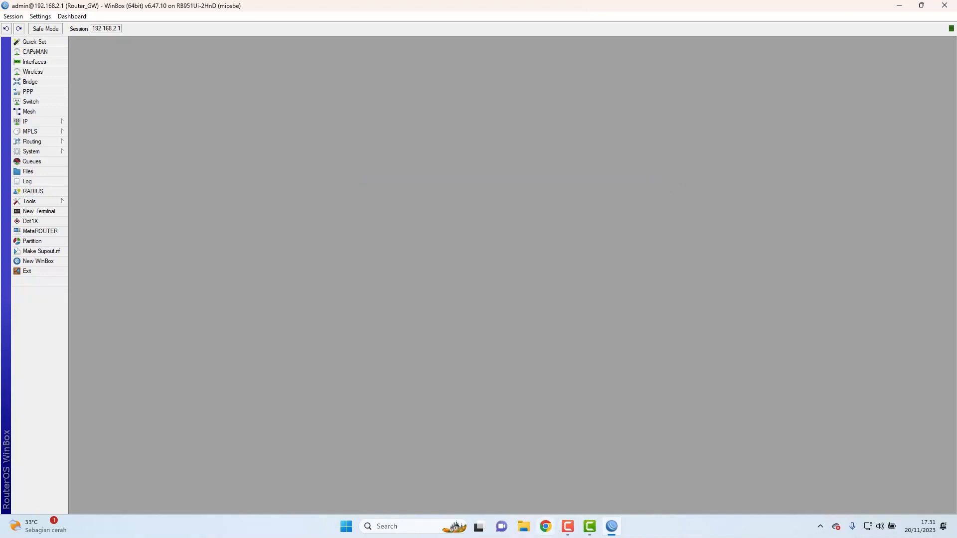
Switch to Chrome with the Person 1 profile and load the Google home page.
left_click(545, 528)
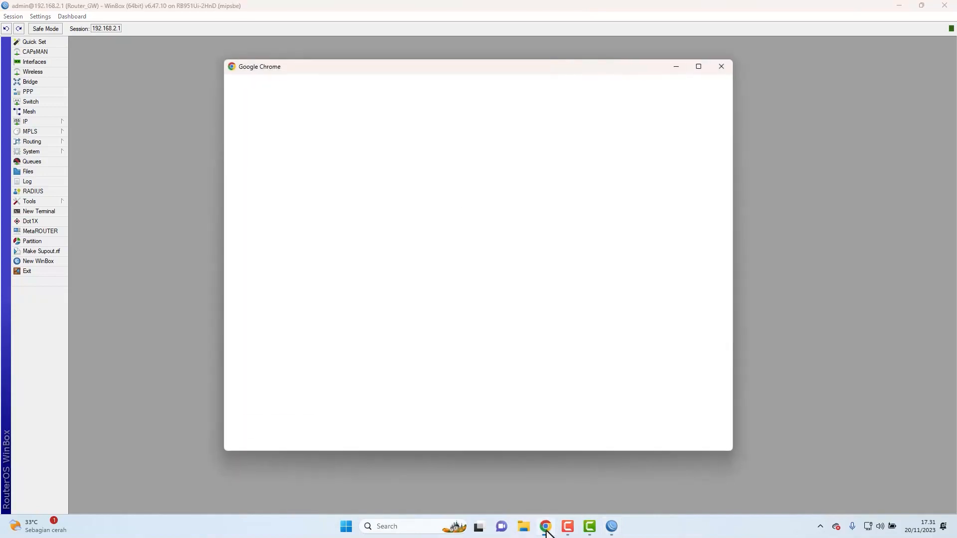
left_click(699, 66)
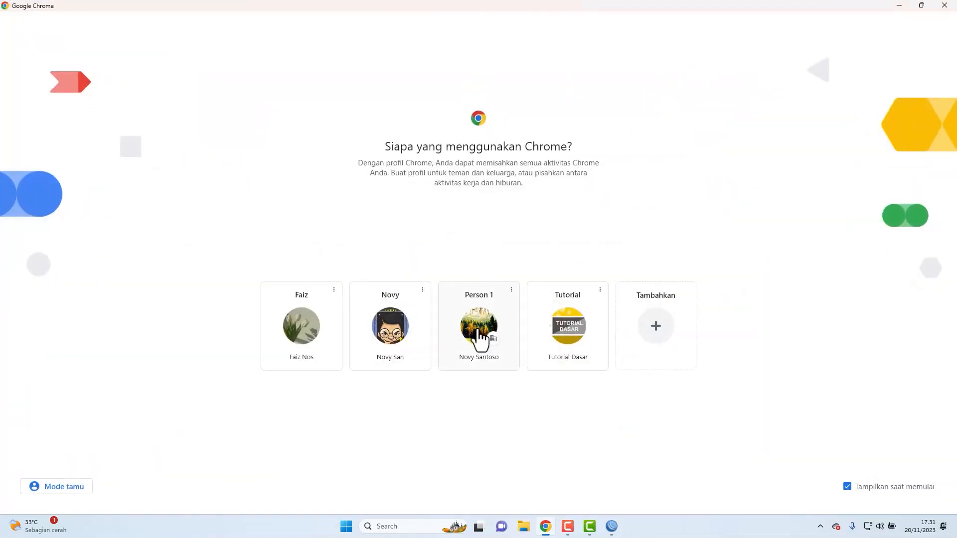
left_click(479, 339)
left_click(291, 23)
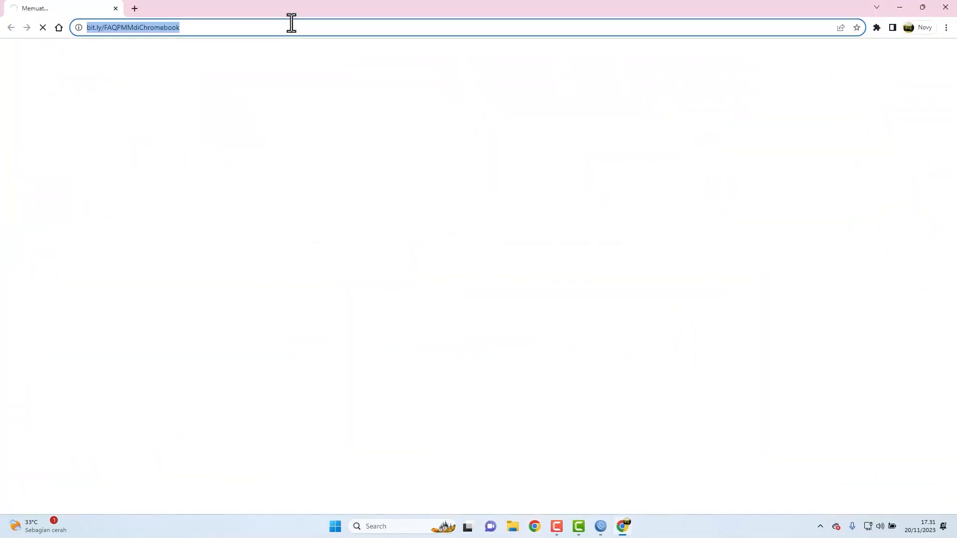
type("goog")
key("Return")
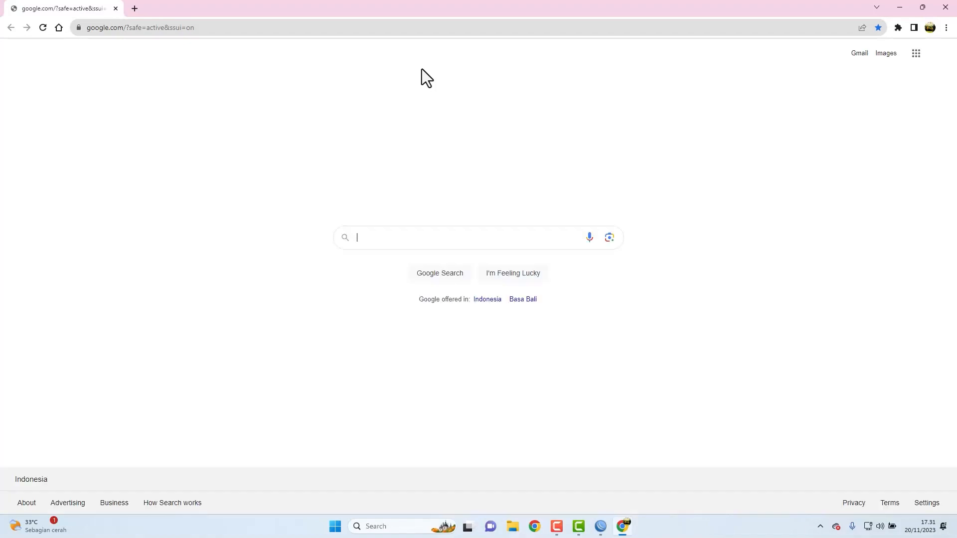
Search Google for "you", open YouTube from the results and browse the subscribed Tutorial Dasar channel page.
left_click(364, 236)
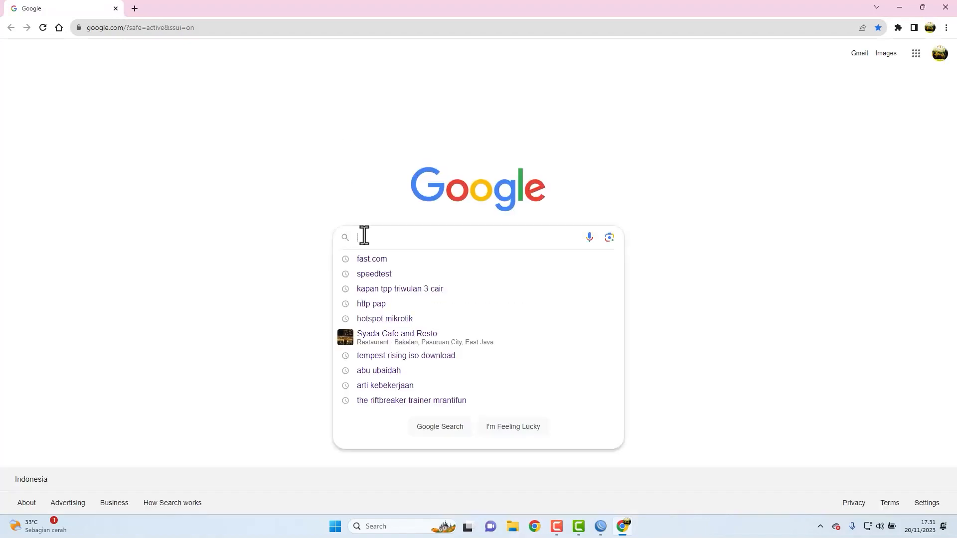
type("you")
key("Return")
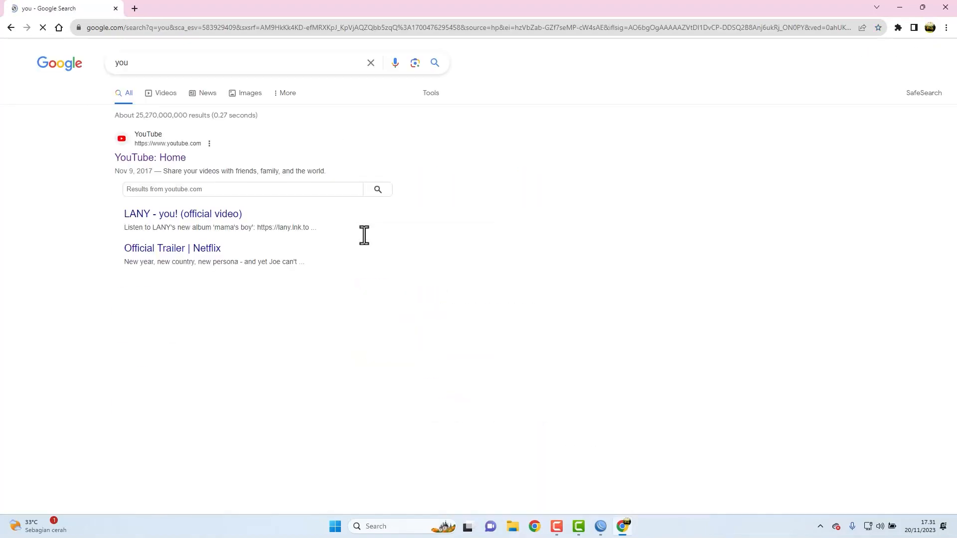
left_click(159, 159)
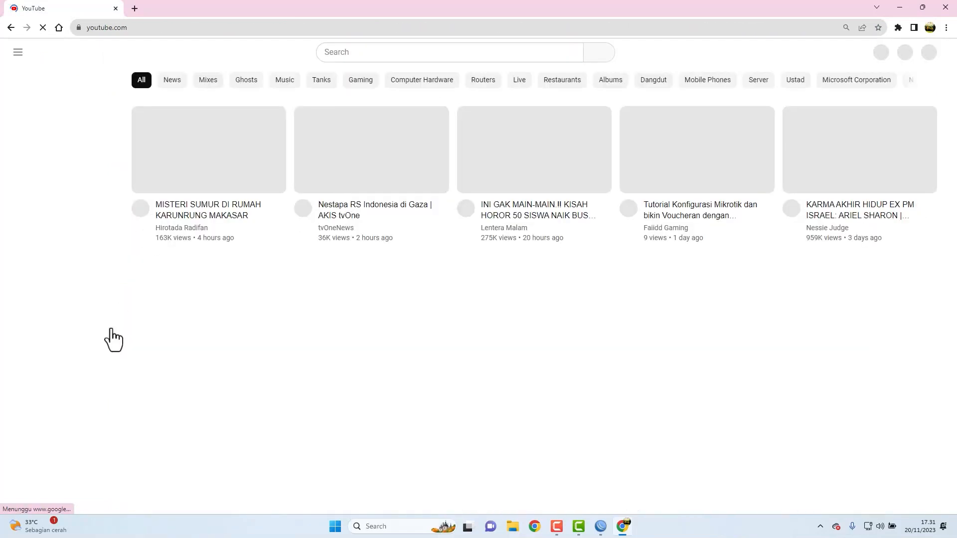
left_click(71, 307)
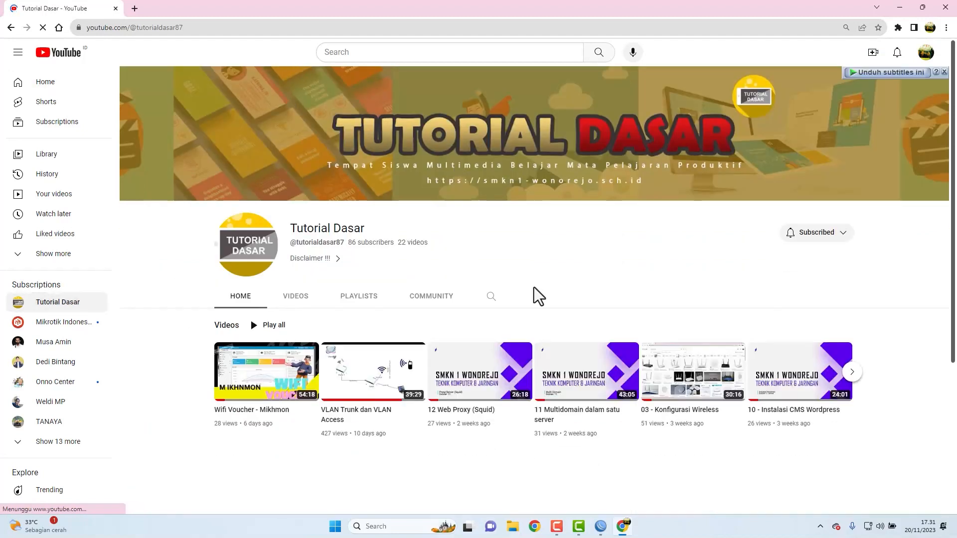
scroll(538, 297, "down", 4)
scroll(538, 296, "up", 4)
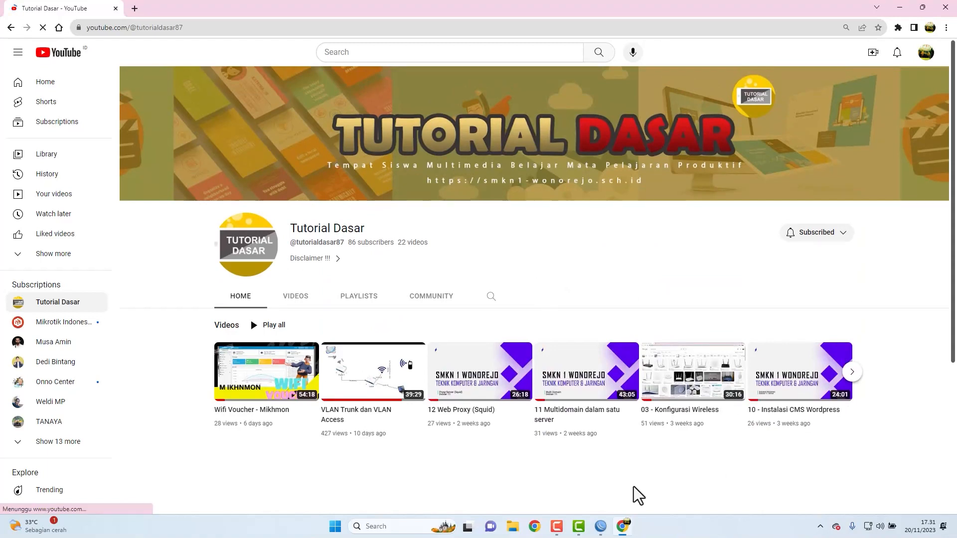
Switch back to WinBox and select 20novemver2023.backup in the router's file list.
left_click(601, 526)
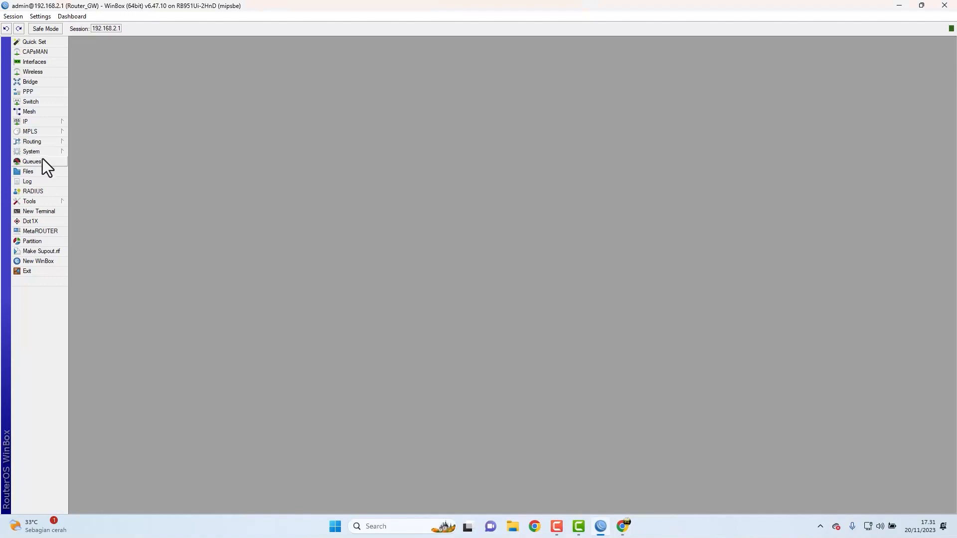
left_click(40, 174)
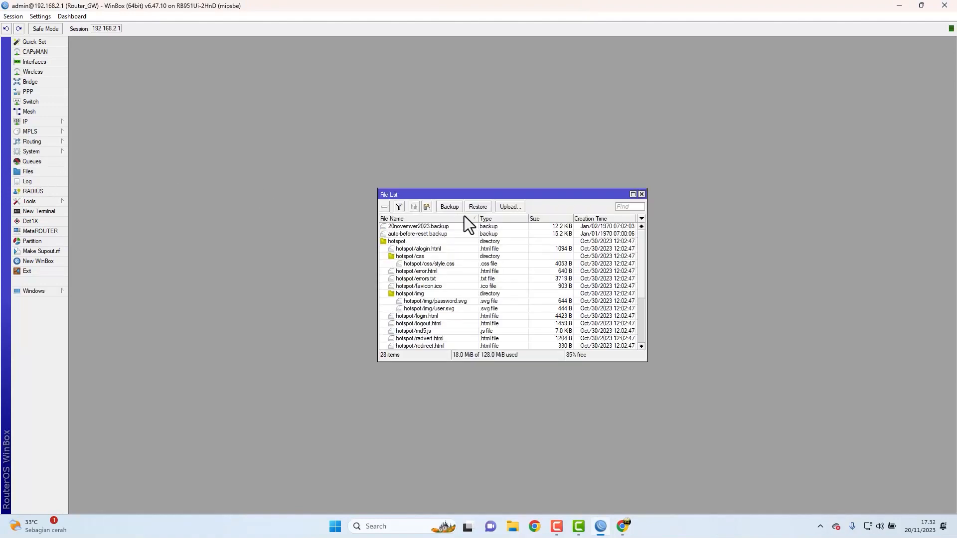
left_click(429, 228)
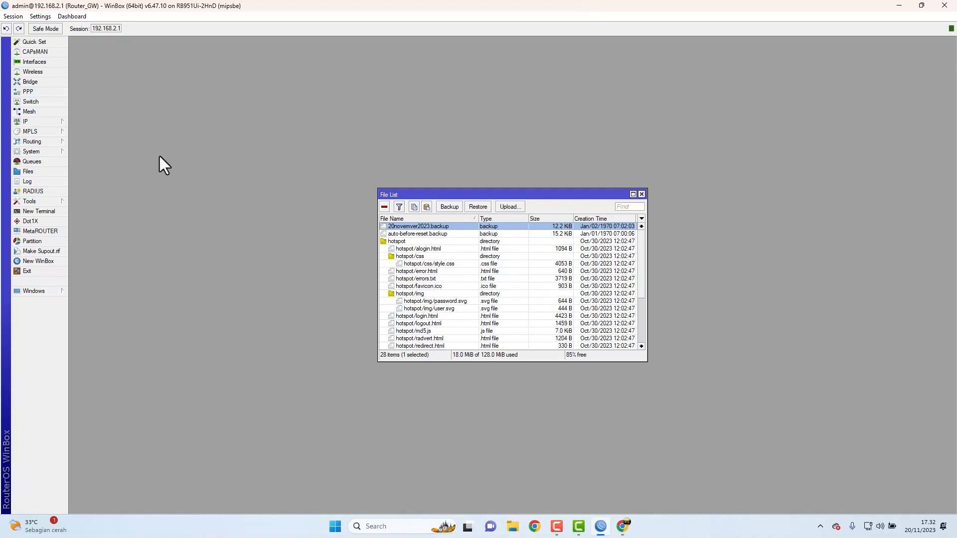
Open the IP address list and compare the entries assigned to ether1 and ether2.
left_click(46, 121)
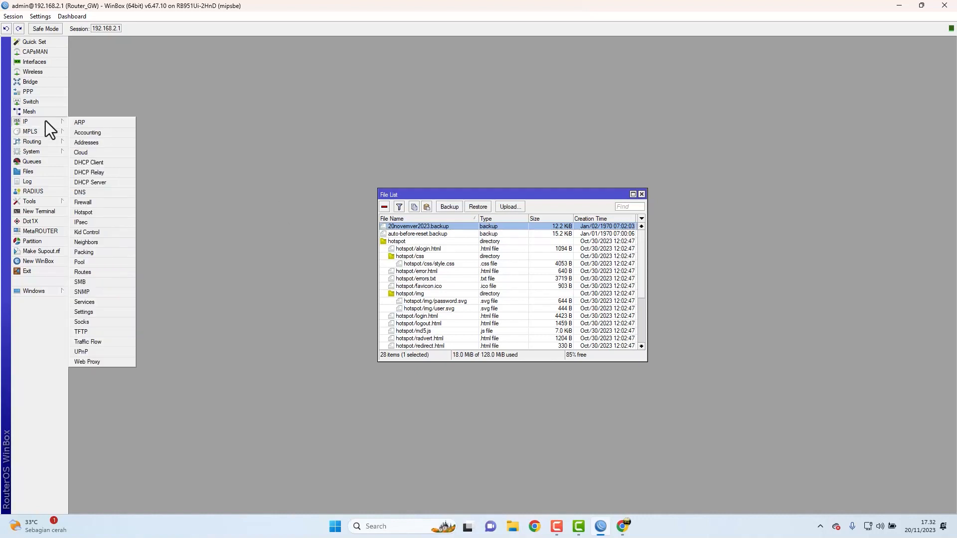
left_click(99, 145)
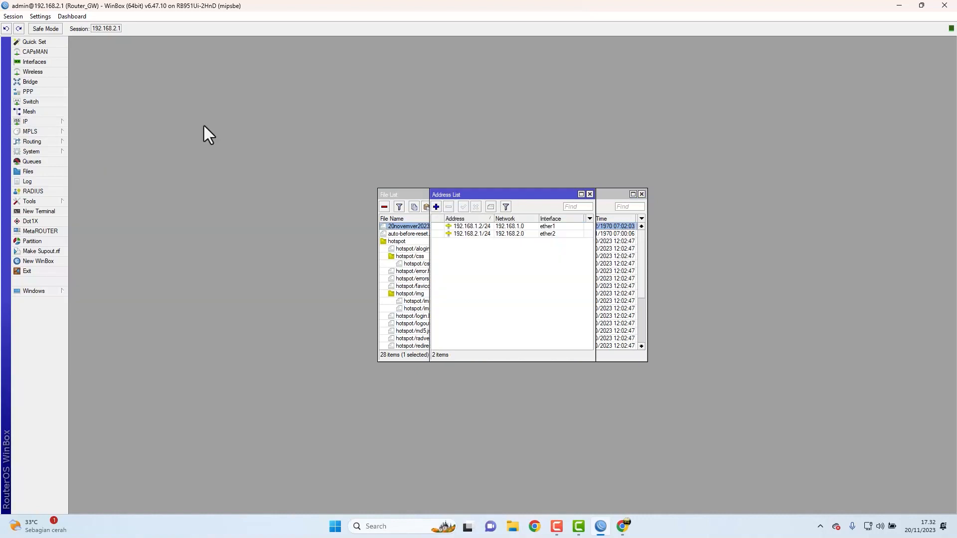
left_click(552, 227)
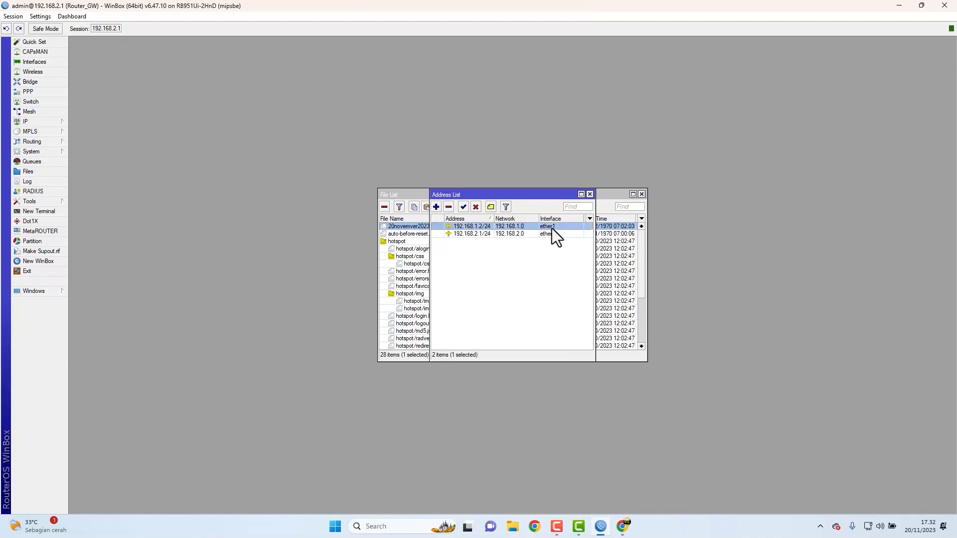
left_click(554, 234)
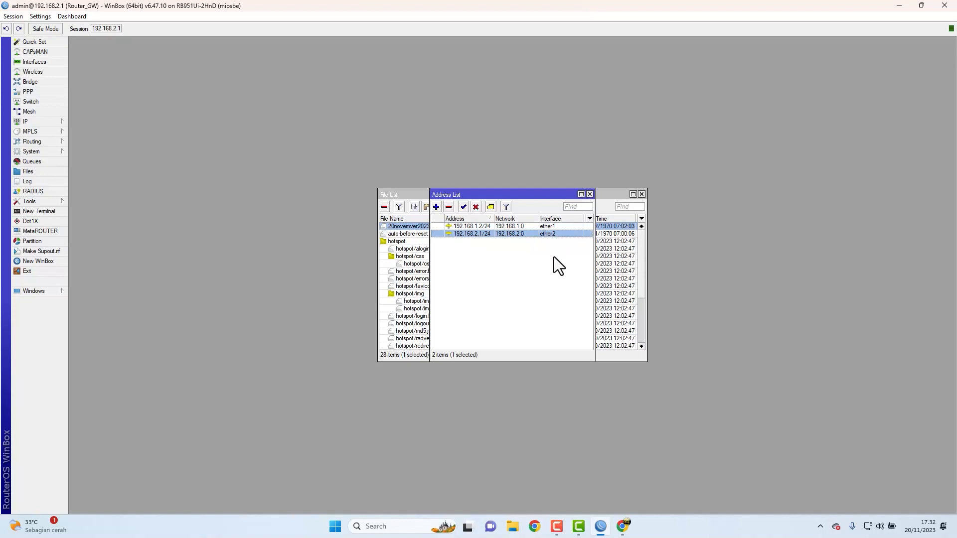
left_click(552, 226)
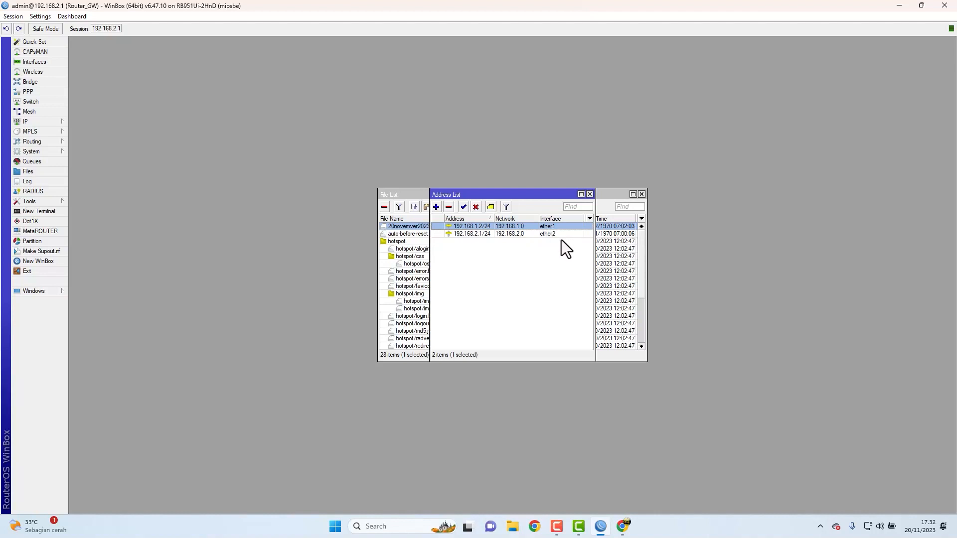
left_click(556, 234)
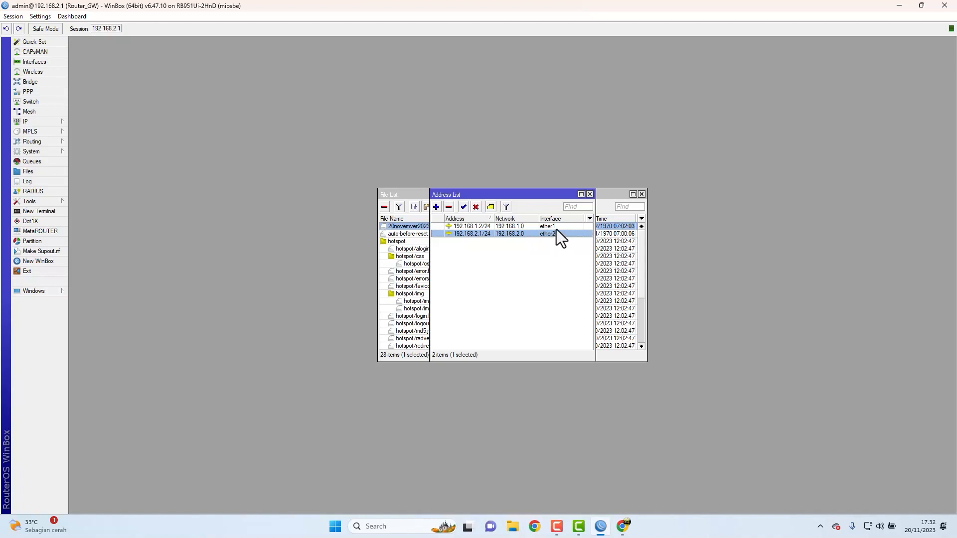
left_click(555, 229)
left_click(556, 234)
Open the ether1 address entry, view its available interface choices, and close it without changes.
double_click(557, 227)
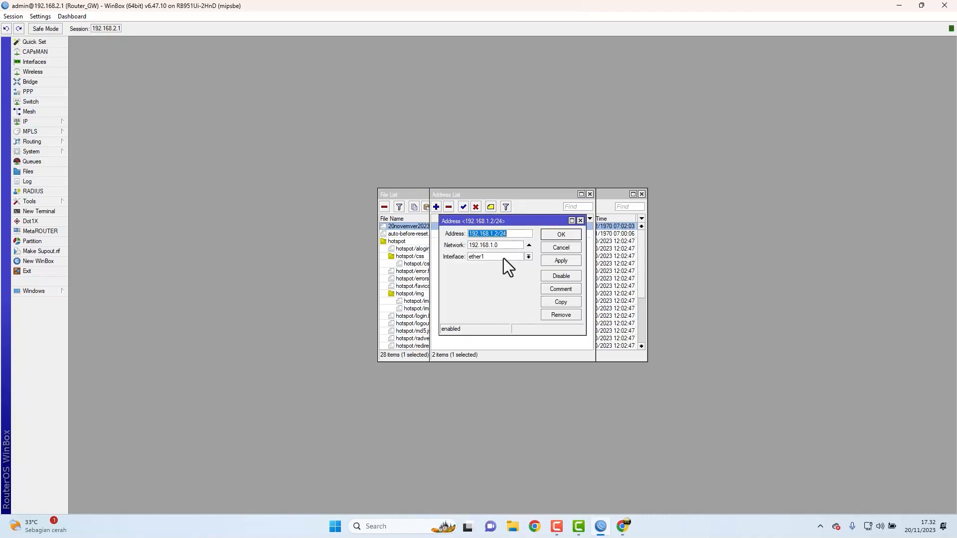
left_click(564, 246)
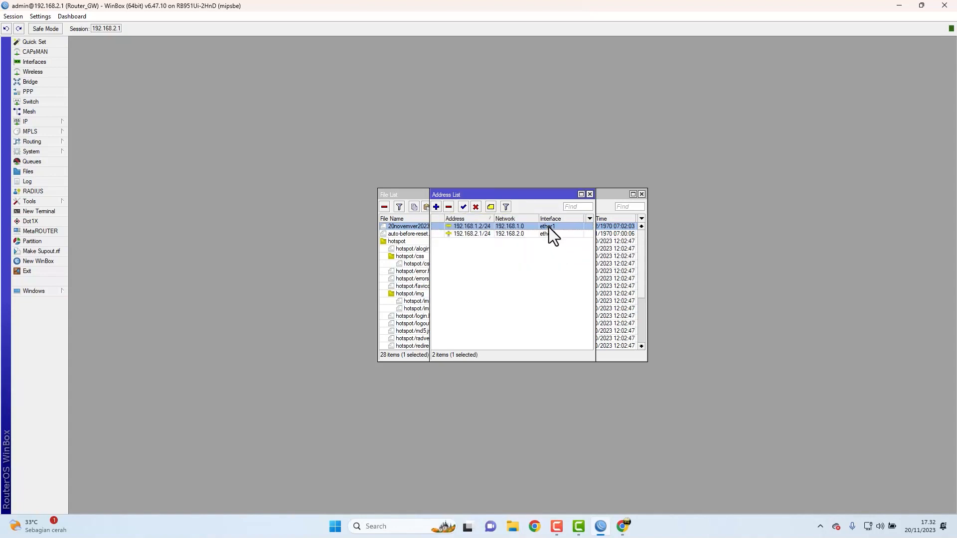
double_click(549, 228)
left_click(513, 257)
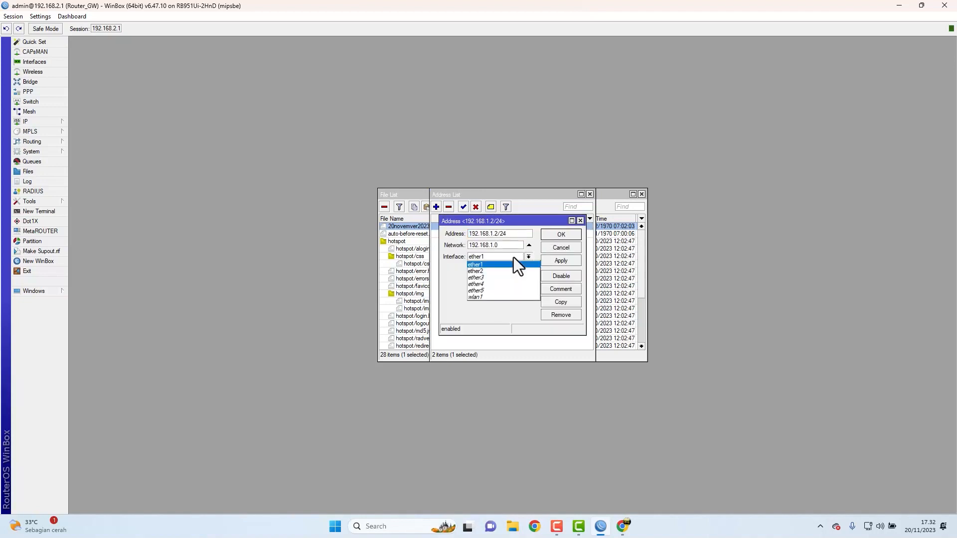
left_click(581, 220)
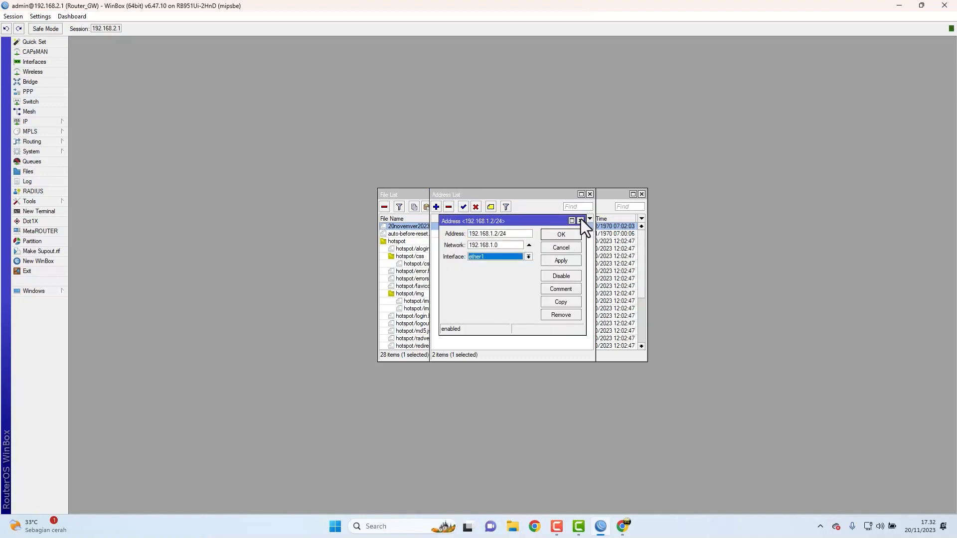
Open the firewall's srcnat NAT rule, view the choices for its outgoing interface, and close it without changes.
left_click(54, 121)
left_click(95, 211)
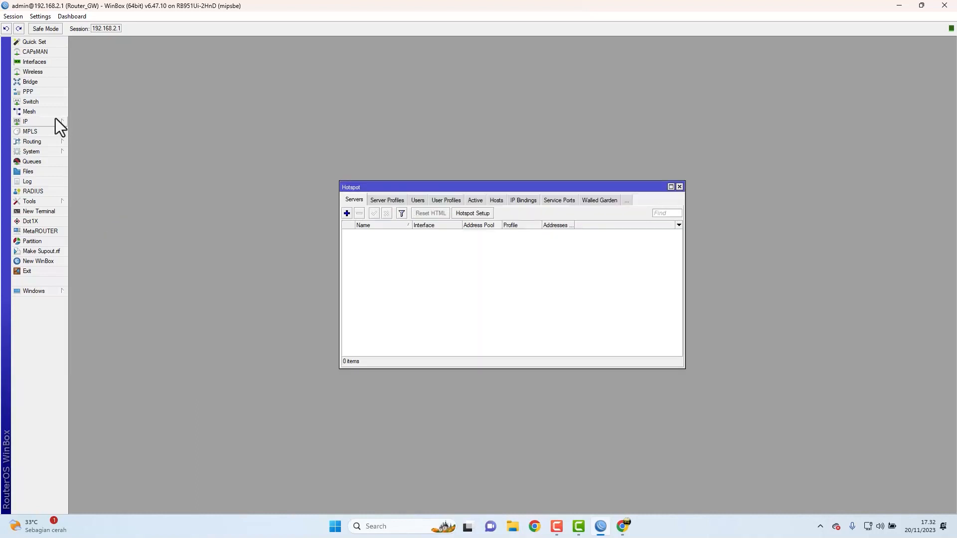
left_click(47, 123)
left_click(113, 198)
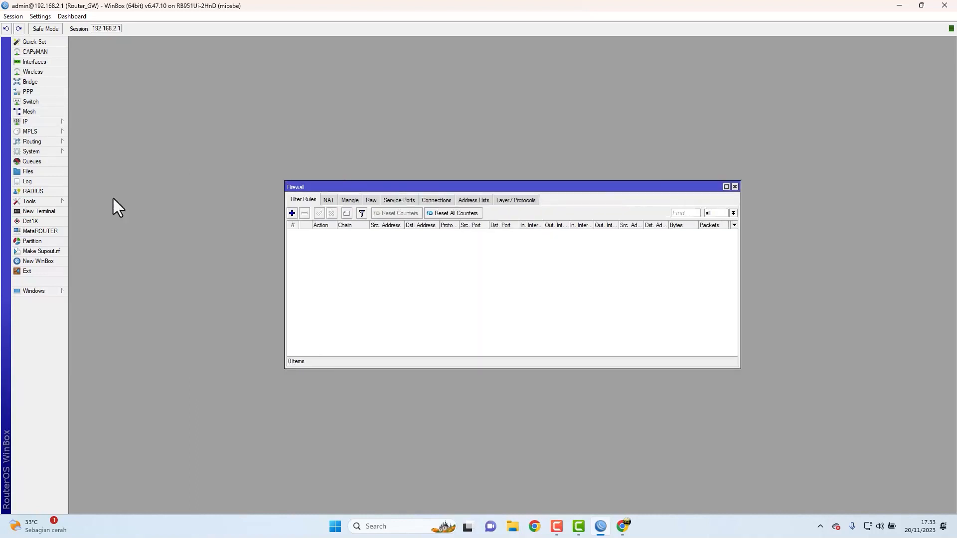
left_click(333, 201)
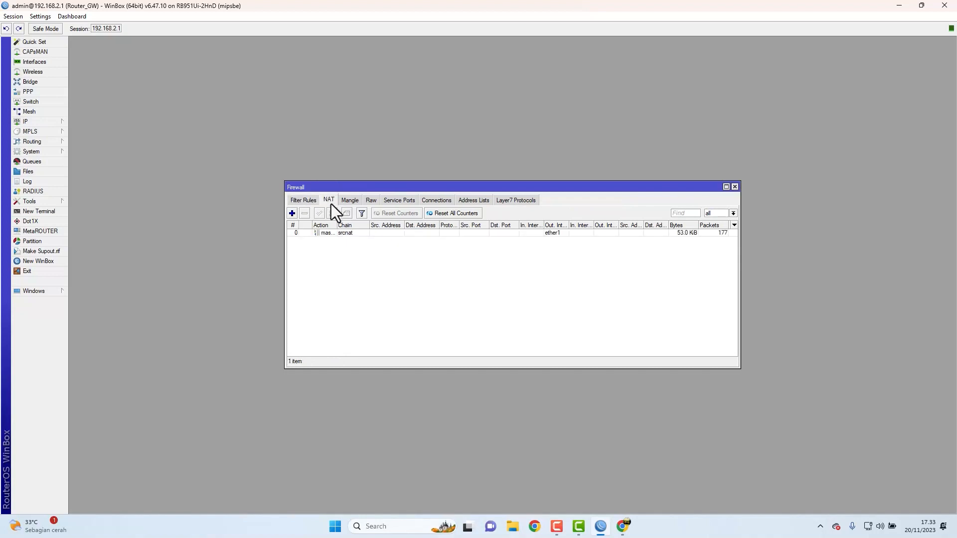
double_click(325, 232)
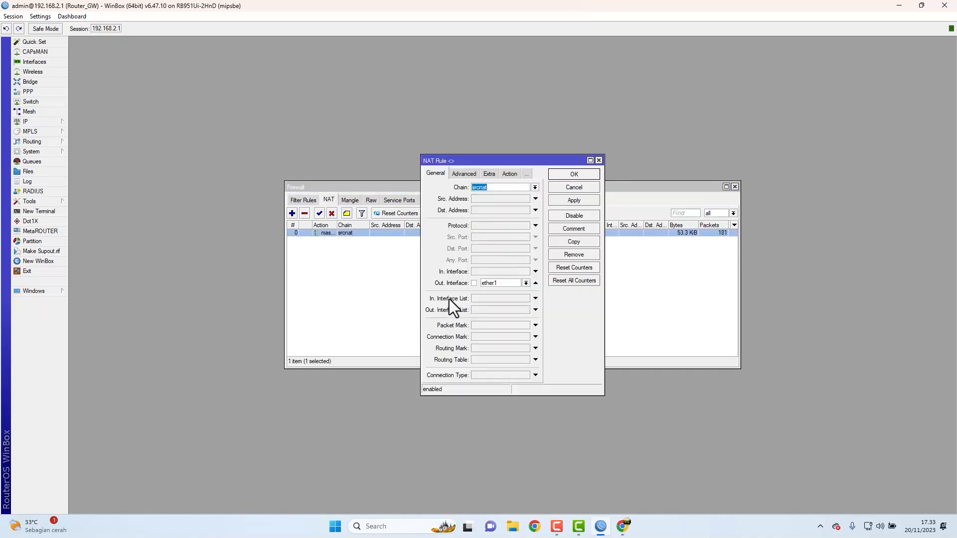
left_click(502, 285)
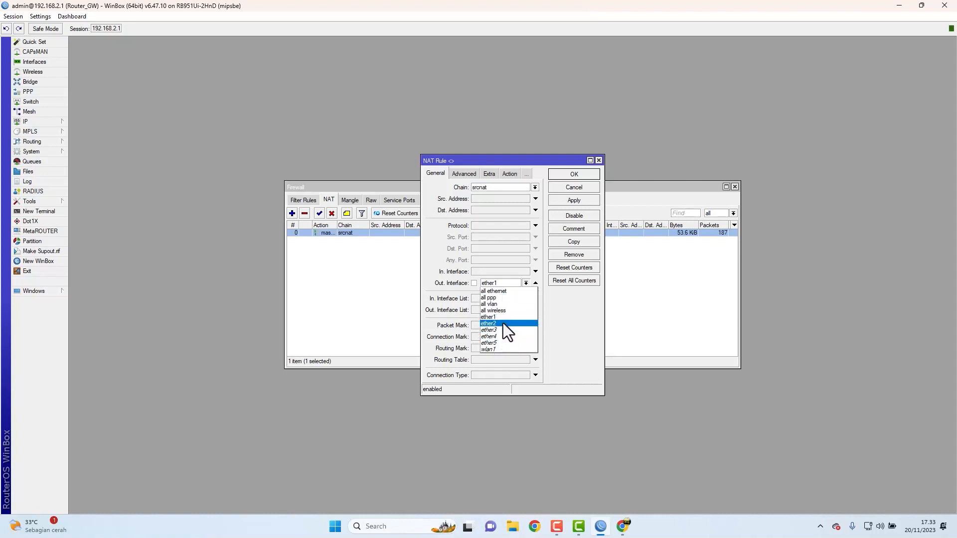
left_click(599, 160)
left_click(599, 161)
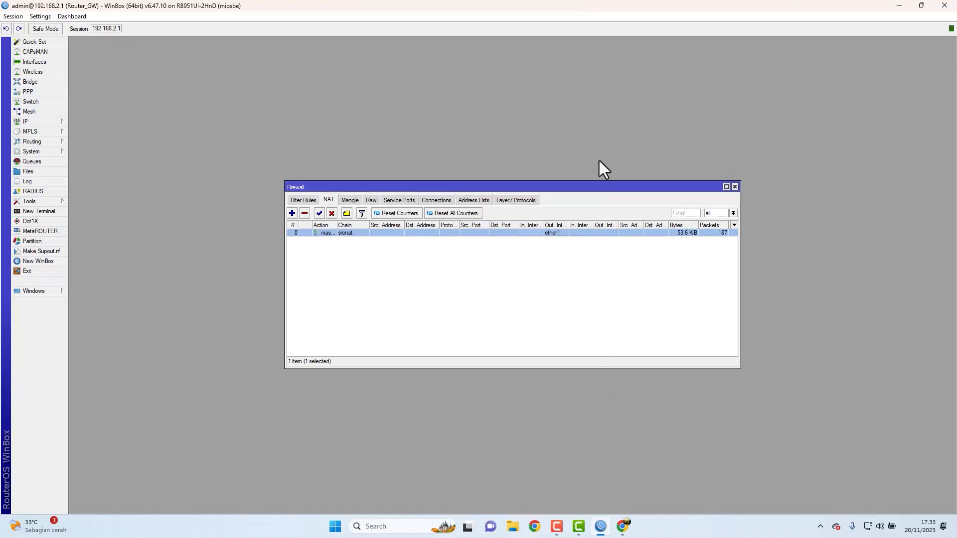